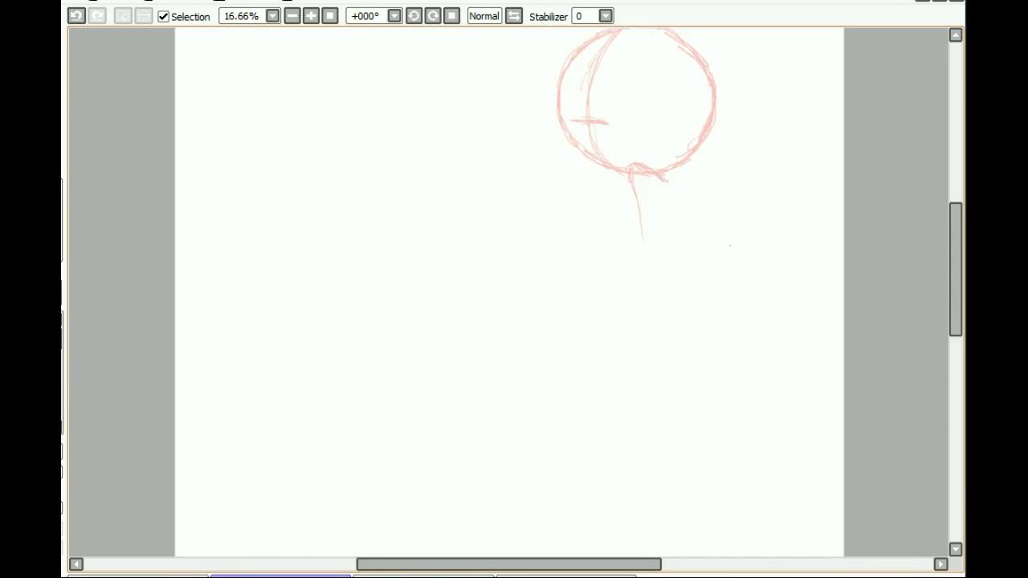
# Sketch the pink figure's curved torso, hanging arm and bent legs below the head circle
pyautogui.moveTo(659, 181)
pyautogui.mouseDown()
pyautogui.moveTo(689, 440)
pyautogui.moveTo(694, 346)
pyautogui.mouseUp()
pyautogui.moveTo(650, 376)
pyautogui.mouseDown()
pyautogui.moveTo(626, 405)
pyautogui.moveTo(527, 438)
pyautogui.mouseUp()
pyautogui.moveTo(955, 289); pyautogui.dragTo(955, 301)
pyautogui.moveTo(633, 297); pyautogui.dragTo(518, 380)
pyautogui.scroll(-3, 578, 322)
pyautogui.moveTo(504, 298); pyautogui.dragTo(626, 474)
pyautogui.scroll(3, 578, 321)
pyautogui.moveTo(626, 284); pyautogui.dragTo(429, 517)
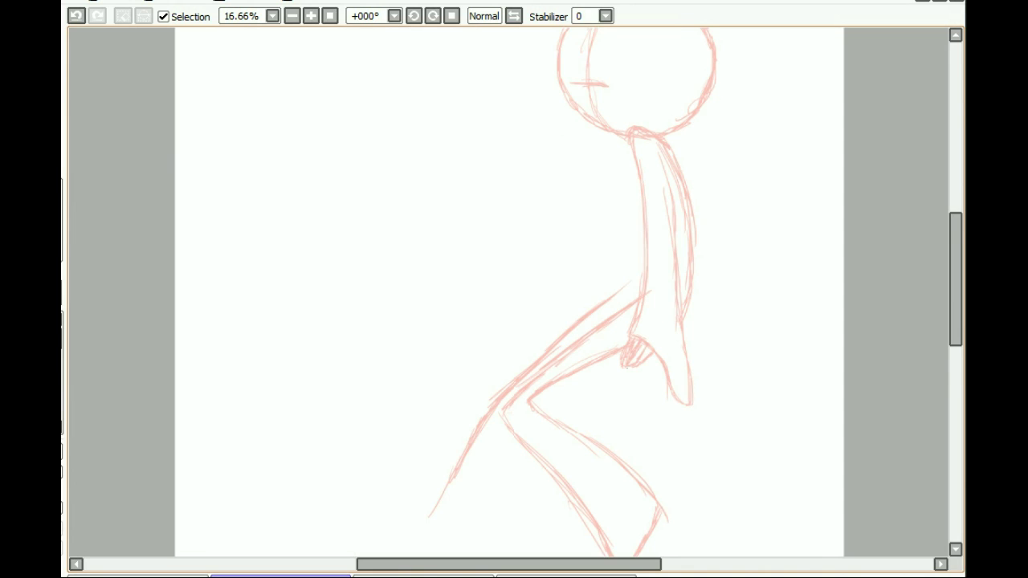
# Complete the pink figure's flared front lower leg with a curved hem
pyautogui.scroll(-3, 578, 321)
pyautogui.moveTo(486, 358); pyautogui.dragTo(406, 512)
pyautogui.moveTo(406, 512); pyautogui.dragTo(499, 504)
pyautogui.moveTo(511, 380); pyautogui.dragTo(494, 507)
# Sketch a collar-like shape around the pink figure's neck and a chest line running down to the waist
pyautogui.scroll(7, 578, 321)
pyautogui.moveTo(583, 185); pyautogui.dragTo(675, 192)
pyautogui.moveTo(651, 193); pyautogui.dragTo(661, 212)
pyautogui.hotkey('ctrl', 'z')
pyautogui.moveTo(575, 210); pyautogui.dragTo(693, 204)
pyautogui.moveTo(594, 208); pyautogui.dragTo(618, 361)
pyautogui.scroll(-1, 578, 321)
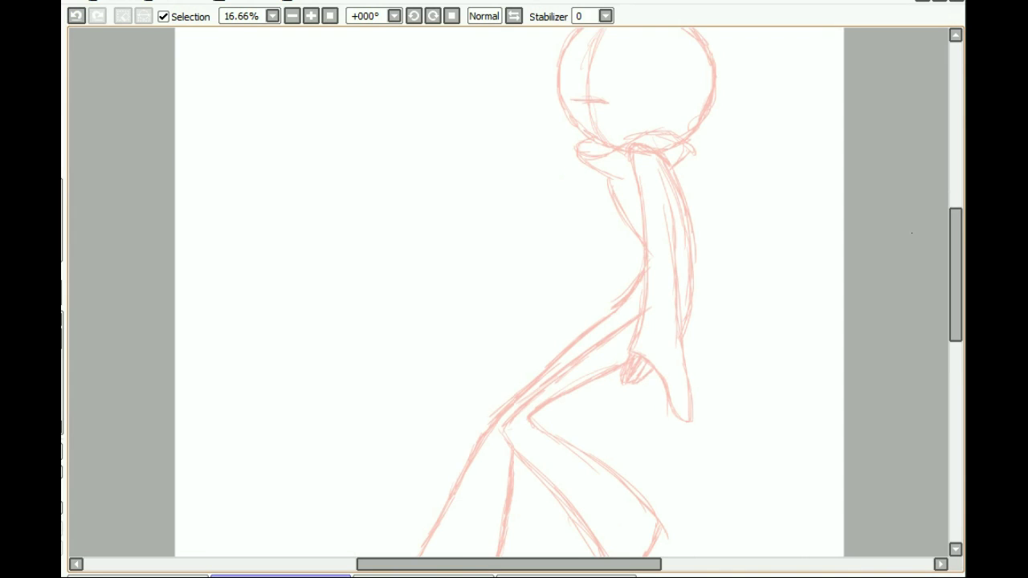
# Sketch the pink figure's rounded back hair and the pointed tip of the large front hair swoop
pyautogui.scroll(-2, 509, 289)
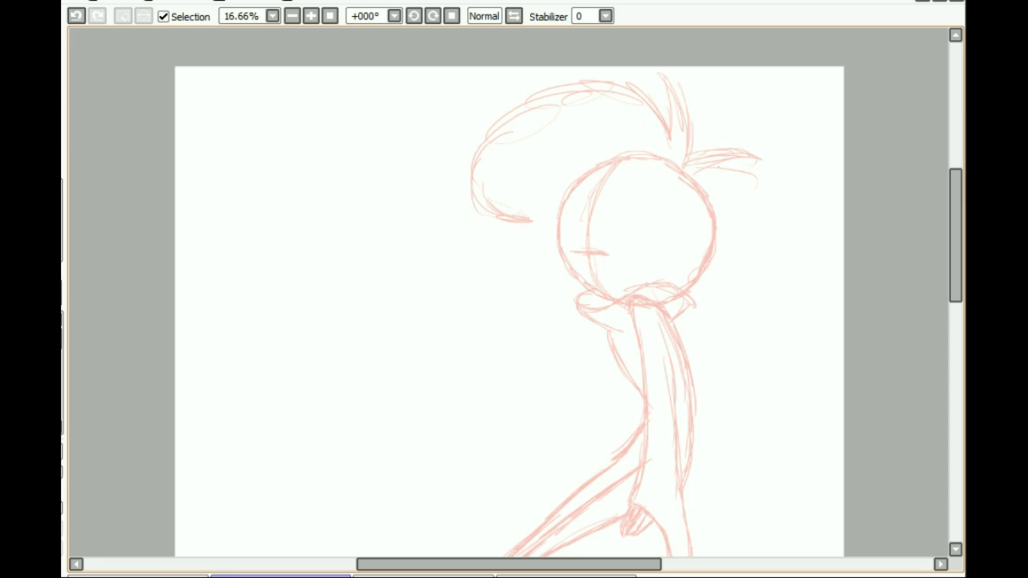
pyautogui.moveTo(755, 180); pyautogui.dragTo(698, 341)
pyautogui.moveTo(739, 281); pyautogui.dragTo(699, 340)
pyautogui.moveTo(479, 237); pyautogui.dragTo(534, 222)
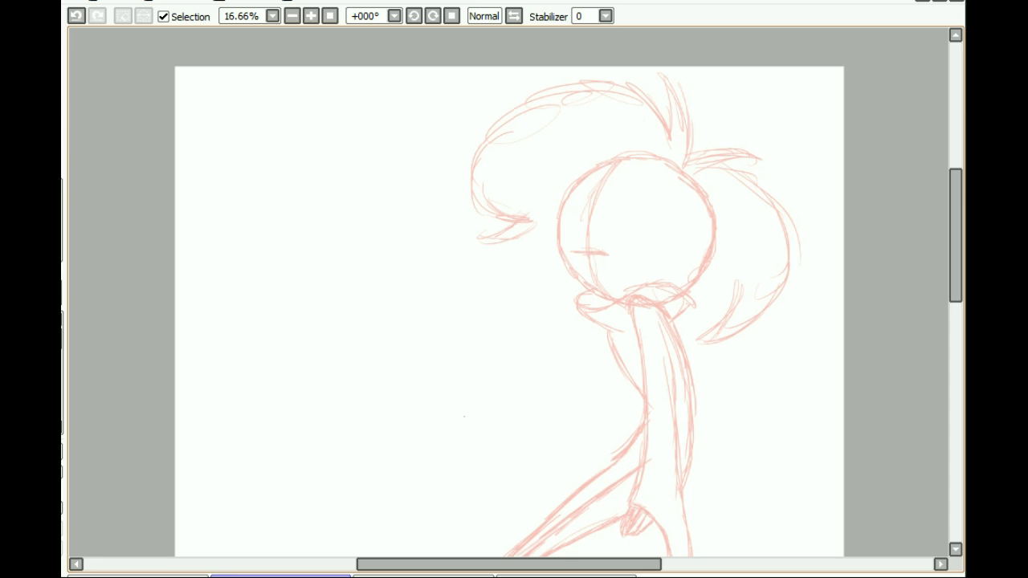
pyautogui.scroll(-2, 509, 289)
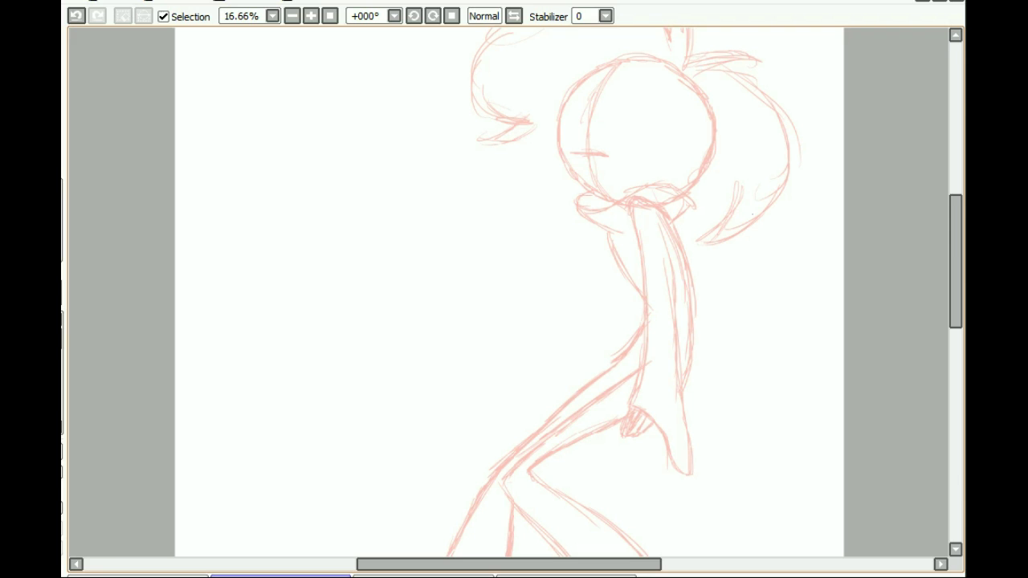
# Add pink fringe strands and a side lock, and extend the back hair into a tied, curled tail
pyautogui.moveTo(657, 98); pyautogui.dragTo(506, 145)
pyautogui.moveTo(770, 207); pyautogui.dragTo(697, 285)
pyautogui.moveTo(669, 73); pyautogui.dragTo(689, 191)
pyautogui.moveTo(788, 160); pyautogui.dragTo(697, 331)
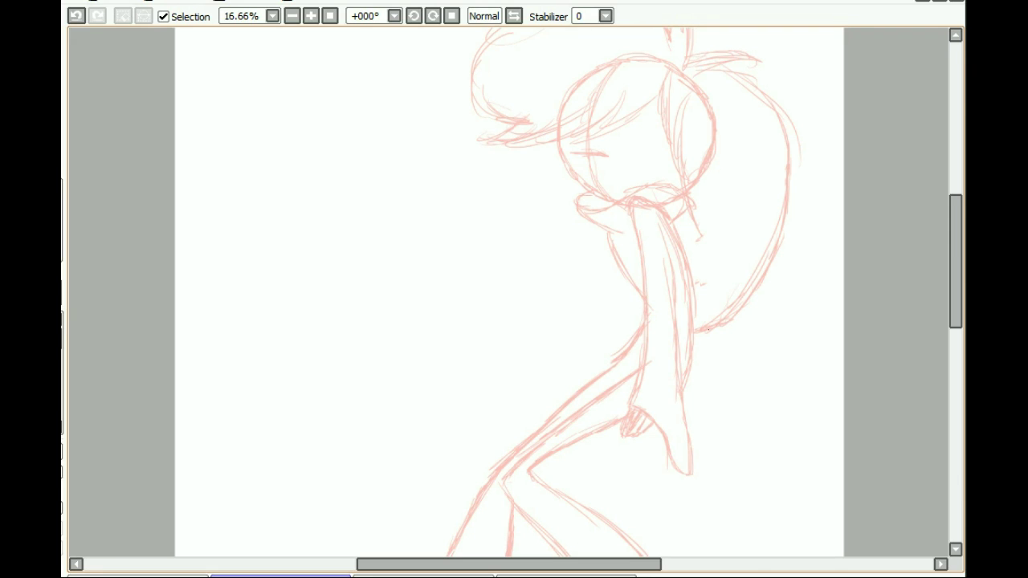
pyautogui.scroll(-2, 508, 289)
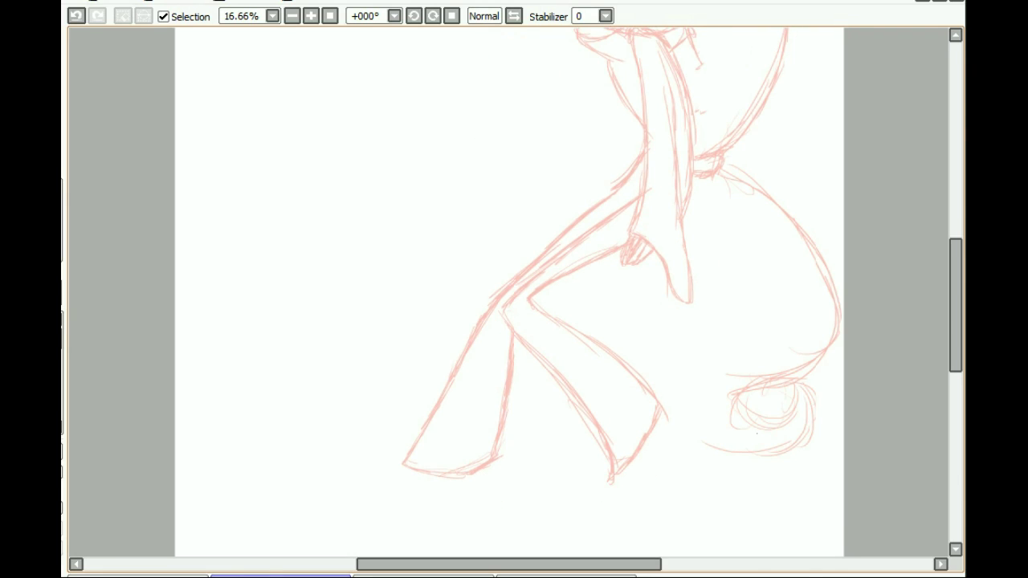
# Sketch a heart with a curling tail above the pink figure's back hair
pyautogui.scroll(4, 756, 434)
pyautogui.moveTo(783, 40); pyautogui.dragTo(783, 133)
pyautogui.moveTo(771, 68); pyautogui.dragTo(821, 138)
pyautogui.moveTo(771, 68); pyautogui.dragTo(756, 128)
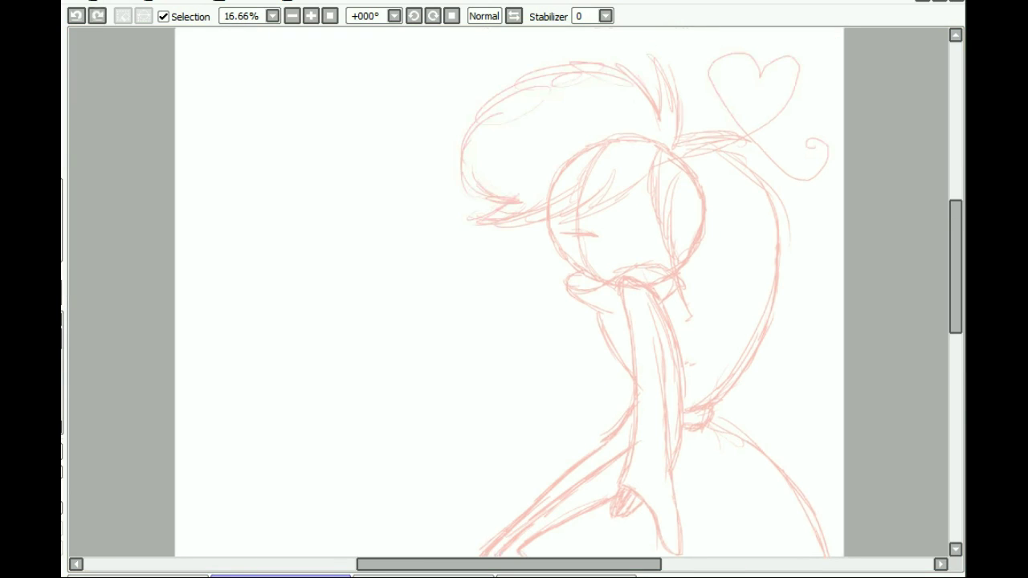
# Sketch the second figure's blue head circle beside the pink head, with a curved face guideline and eye mark
pyautogui.moveTo(622, 140); pyautogui.dragTo(615, 286)
pyautogui.moveTo(622, 140); pyautogui.dragTo(634, 286)
pyautogui.moveTo(626, 212); pyautogui.dragTo(453, 213)
pyautogui.moveTo(467, 142)
pyautogui.mouseDown()
pyautogui.moveTo(513, 242)
pyautogui.moveTo(509, 269)
pyautogui.mouseUp()
pyautogui.moveTo(495, 247); pyautogui.dragTo(519, 244)
# Sketch the blue figure's chest line and a bent leg with its foot crossing the pink figure's legs
pyautogui.scroll(-2, 509, 292)
pyautogui.moveTo(453, 122); pyautogui.dragTo(474, 124)
pyautogui.moveTo(518, 194)
pyautogui.mouseDown()
pyautogui.moveTo(563, 313)
pyautogui.moveTo(606, 347)
pyautogui.mouseUp()
pyautogui.moveTo(674, 384); pyautogui.dragTo(731, 439)
pyautogui.scroll(-2, 509, 293)
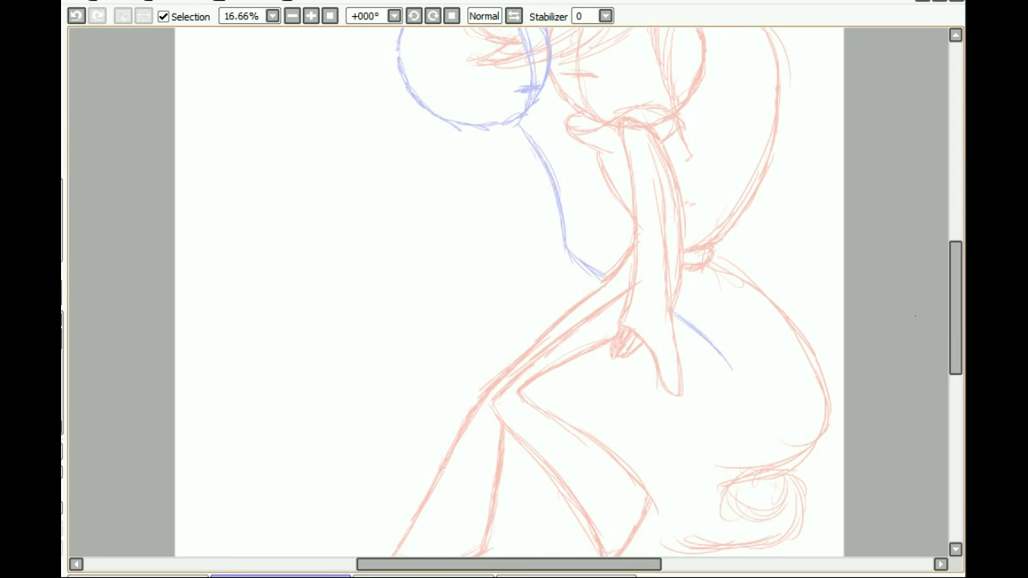
pyautogui.scroll(-2, 509, 292)
pyautogui.moveTo(732, 250)
pyautogui.mouseDown()
pyautogui.moveTo(671, 396)
pyautogui.moveTo(644, 411)
pyautogui.mouseUp()
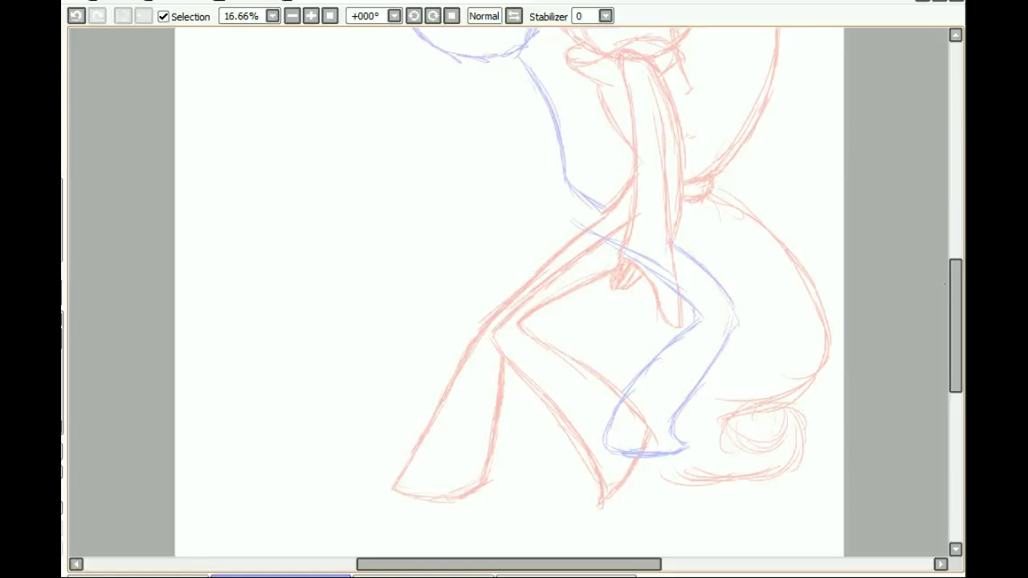
# Sketch the blue figure's shoulder and outer arm, bent at the elbow with the forearm pointing down
pyautogui.moveTo(954, 283); pyautogui.dragTo(955, 265)
pyautogui.moveTo(465, 124)
pyautogui.mouseDown()
pyautogui.moveTo(340, 168)
pyautogui.moveTo(425, 311)
pyautogui.mouseUp()
pyautogui.moveTo(368, 176); pyautogui.dragTo(432, 318)
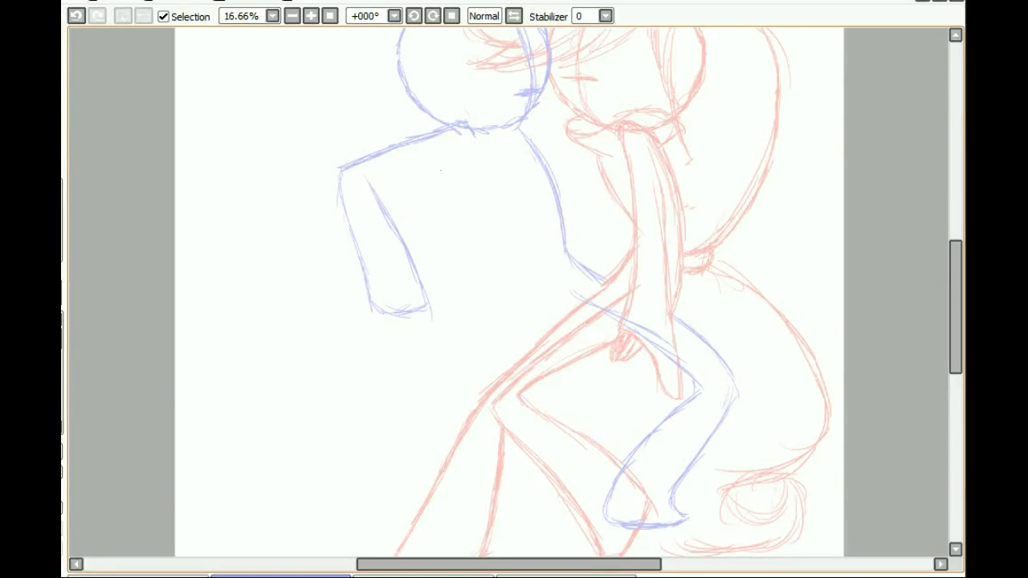
# Draw the blue figure's back line and a second leg stretched diagonally to a large foot
pyautogui.moveTo(440, 169); pyautogui.dragTo(631, 446)
pyautogui.scroll(-4, 509, 292)
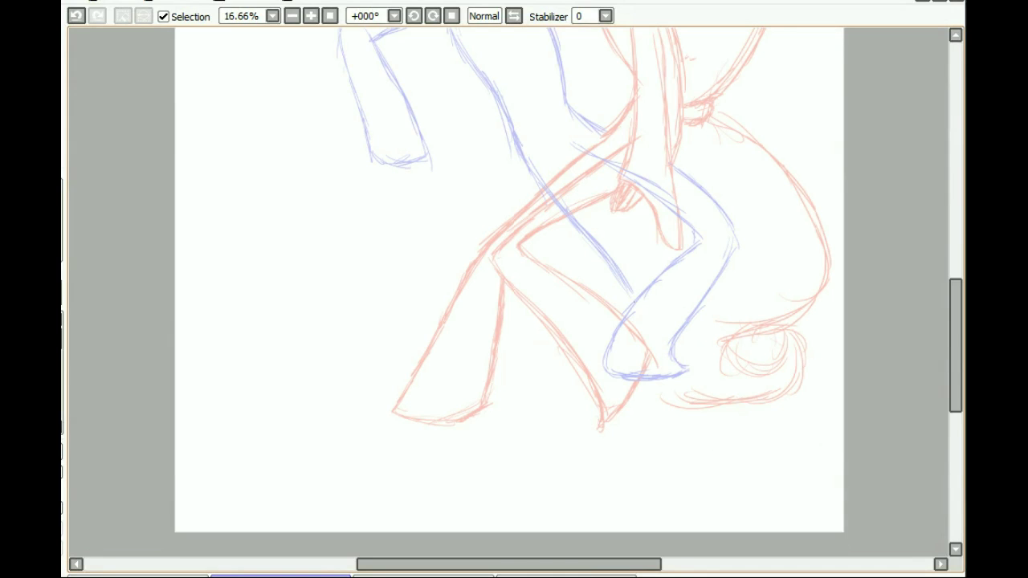
pyautogui.moveTo(566, 145)
pyautogui.mouseDown()
pyautogui.moveTo(643, 271)
pyautogui.moveTo(687, 321)
pyautogui.mouseUp()
pyautogui.moveTo(634, 281); pyautogui.dragTo(806, 426)
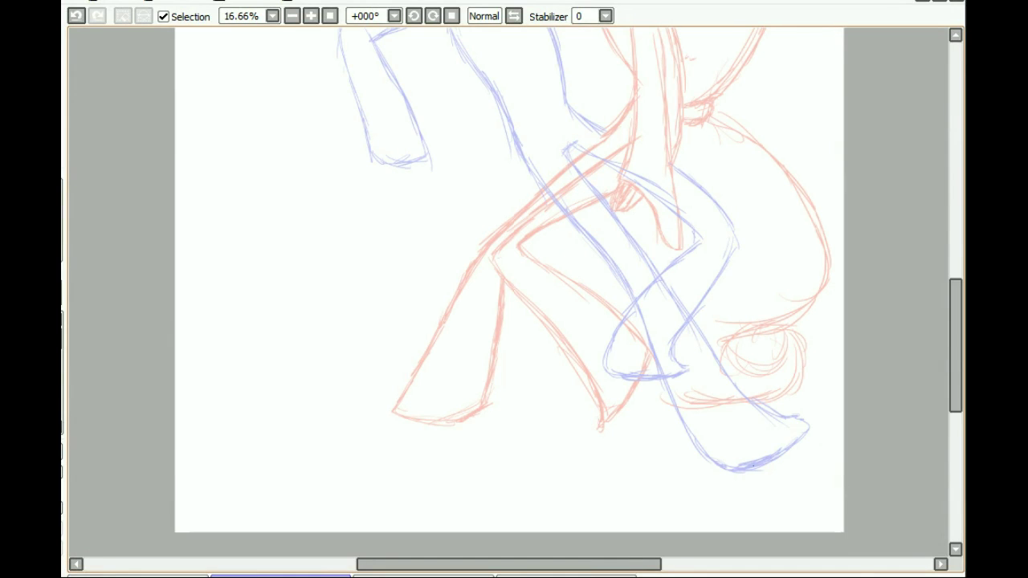
# Sketch the blue figure's other arm reaching around the pink figure's waist, with a hand behind the back
pyautogui.scroll(5, 509, 292)
pyautogui.moveTo(539, 223)
pyautogui.mouseDown()
pyautogui.moveTo(636, 299)
pyautogui.moveTo(671, 376)
pyautogui.mouseUp()
pyautogui.moveTo(554, 250); pyautogui.dragTo(639, 299)
pyautogui.hotkey('ctrl', 'z')
pyautogui.moveTo(564, 296); pyautogui.dragTo(618, 331)
# Sketch the pink figure's arm over the blue figure's shoulder, redoing the strokes so it drapes down the chest
pyautogui.moveTo(569, 191)
pyautogui.mouseDown()
pyautogui.moveTo(524, 189)
pyautogui.moveTo(542, 289)
pyautogui.mouseUp()
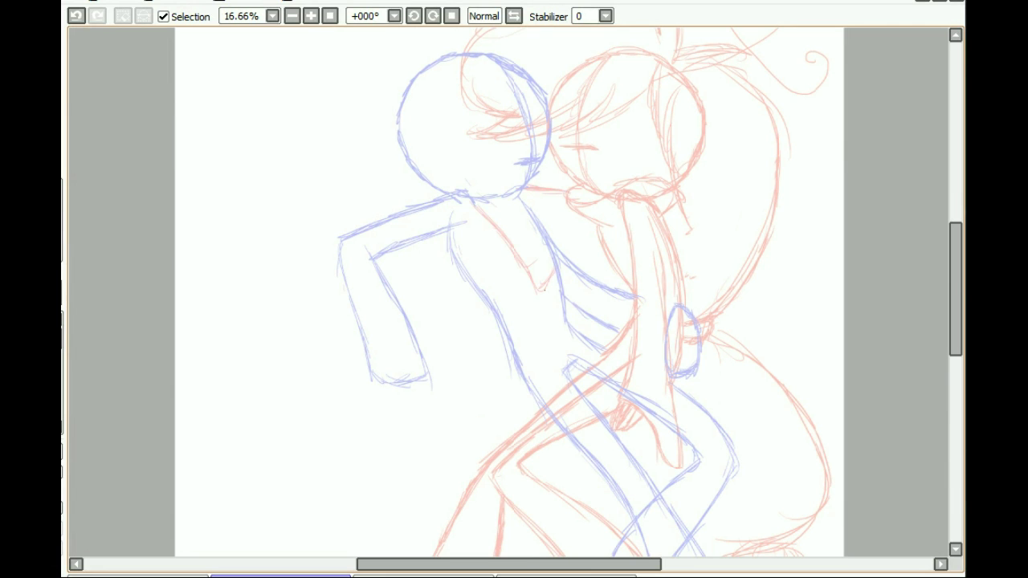
pyautogui.moveTo(441, 191); pyautogui.dragTo(542, 241)
pyautogui.hotkey('ctrl', 'z')
pyautogui.hotkey('ctrl', 'z')
pyautogui.hotkey('ctrl', 'z')
pyautogui.moveTo(433, 193)
pyautogui.mouseDown()
pyautogui.moveTo(548, 278)
pyautogui.moveTo(502, 321)
pyautogui.mouseUp()
pyautogui.moveTo(487, 321); pyautogui.dragTo(547, 276)
# Sketch the blue figure's pointed fringe, side strands and spiky back hair in light blue
pyautogui.moveTo(954, 289)
pyautogui.mouseDown()
pyautogui.moveTo(954, 312)
pyautogui.moveTo(955, 261)
pyautogui.mouseUp()
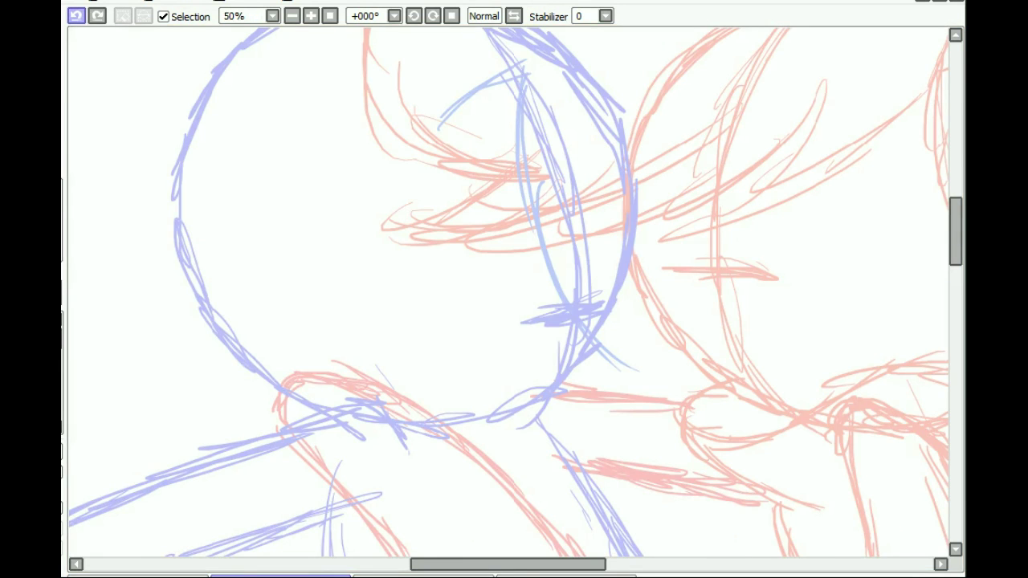
pyautogui.click(76, 16)
pyautogui.moveTo(528, 146); pyautogui.dragTo(666, 342)
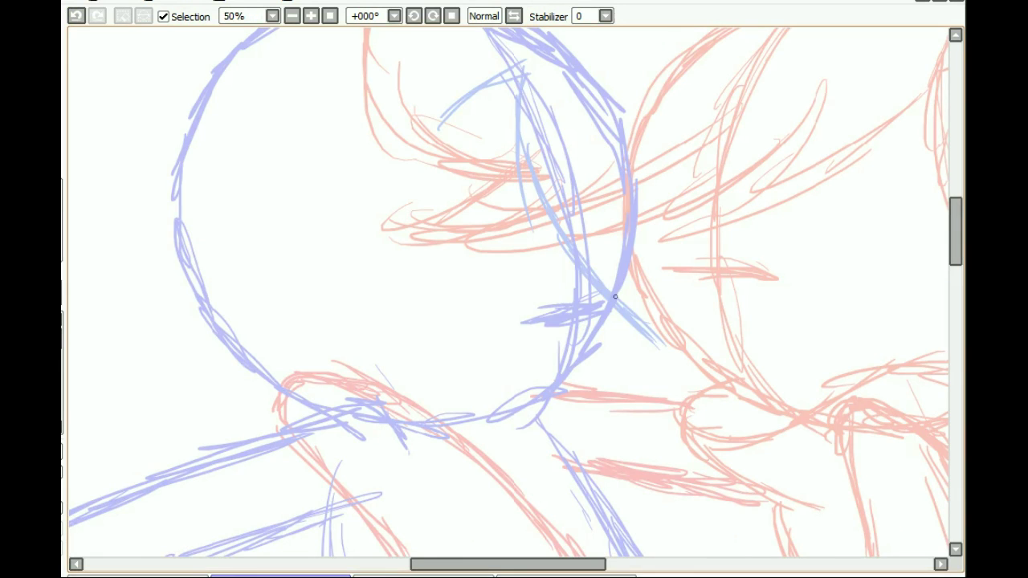
pyautogui.moveTo(955, 230); pyautogui.dragTo(955, 203)
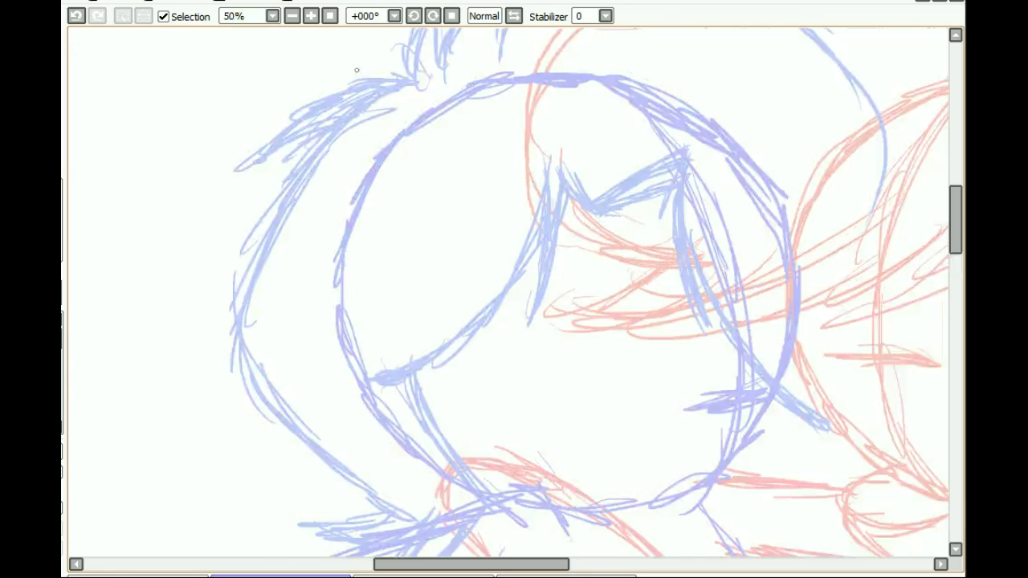
# Sketch a grey bench with a curled backrest, seat and legs behind the two figures
pyautogui.hotkey('ctrl', '-')
pyautogui.hotkey('ctrl', '-')
pyautogui.hotkey('ctrl', '-')
pyautogui.hotkey('ctrl', '-')
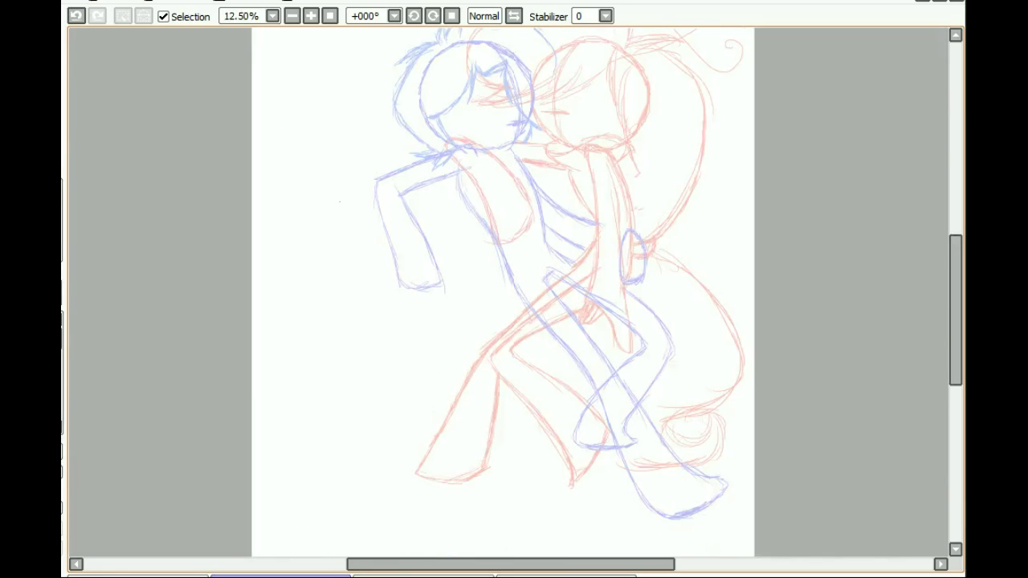
pyautogui.moveTo(300, 212); pyautogui.dragTo(380, 192)
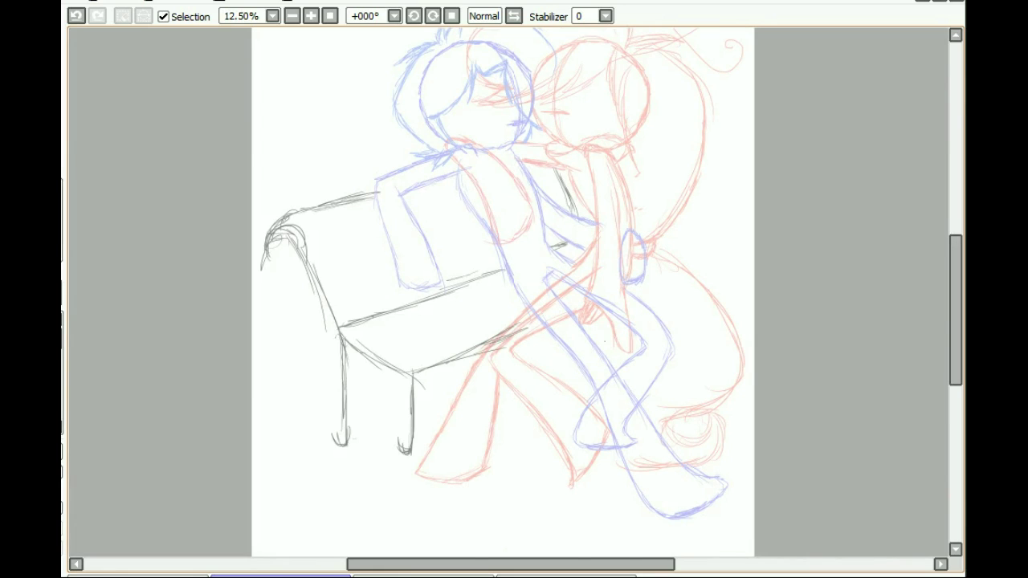
# Set the stabilizer to S-7 and ink a thick black lid line for the pink figure's closed far eye
pyautogui.moveTo(955, 269); pyautogui.dragTo(955, 247)
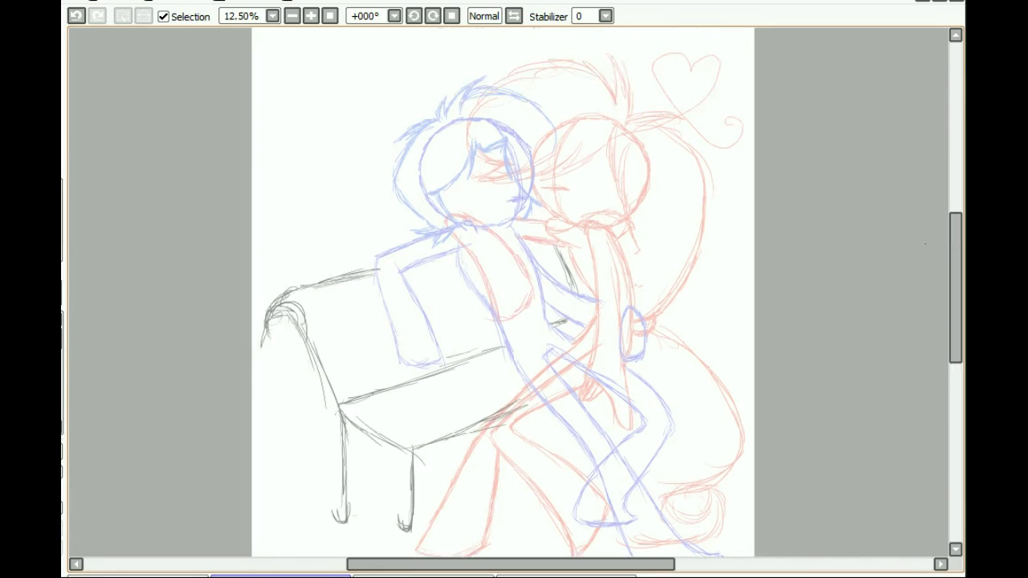
pyautogui.click(605, 16)
pyautogui.click(310, 16)
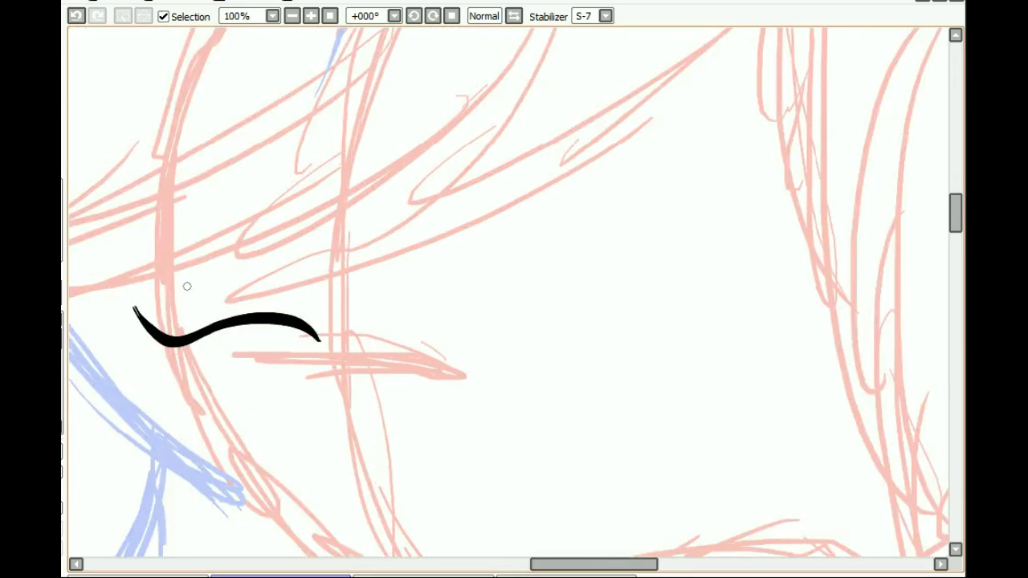
pyautogui.moveTo(126, 291); pyautogui.dragTo(283, 320)
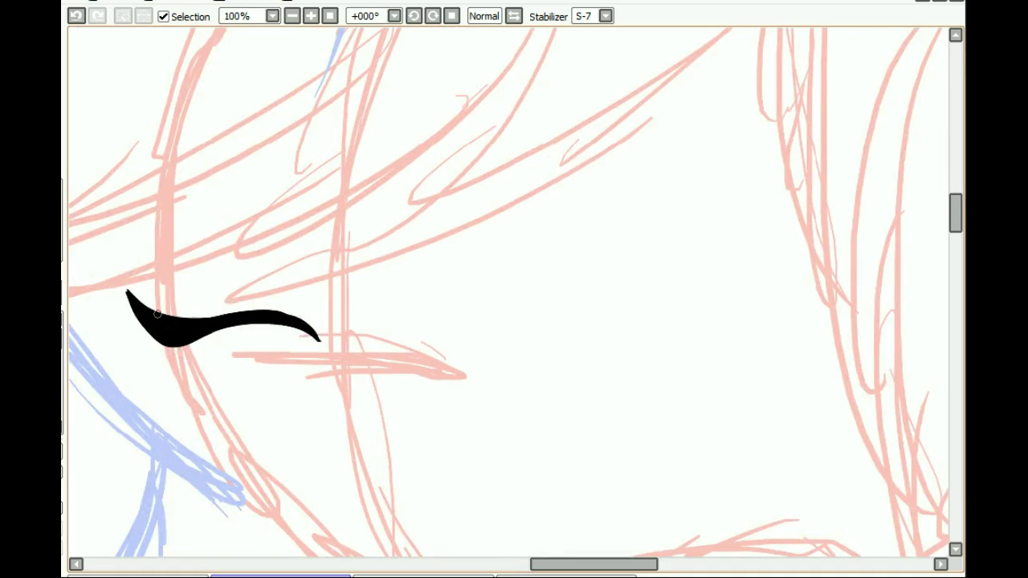
# Ink fine lashes along the closed eyelid and a short line beneath its inner corner
pyautogui.moveTo(167, 315); pyautogui.dragTo(151, 296)
pyautogui.moveTo(196, 317); pyautogui.dragTo(175, 306)
pyautogui.moveTo(217, 316); pyautogui.dragTo(199, 298)
pyautogui.moveTo(248, 312); pyautogui.dragTo(220, 293)
pyautogui.moveTo(272, 310); pyautogui.dragTo(247, 286)
pyautogui.moveTo(287, 313); pyautogui.dragTo(270, 295)
pyautogui.moveTo(304, 320); pyautogui.dragTo(288, 297)
pyautogui.moveTo(134, 302); pyautogui.dragTo(124, 284)
pyautogui.moveTo(312, 346); pyautogui.dragTo(285, 347)
# Ink the pink figure's near eye as a half-lidded outline with a thick, lash-textured upper lid
pyautogui.moveTo(424, 349)
pyautogui.mouseDown()
pyautogui.moveTo(626, 324)
pyautogui.moveTo(438, 335)
pyautogui.mouseUp()
pyautogui.hotkey('ctrl', 'z')
pyautogui.hotkey('ctrl', 'z')
pyautogui.moveTo(437, 336); pyautogui.dragTo(659, 299)
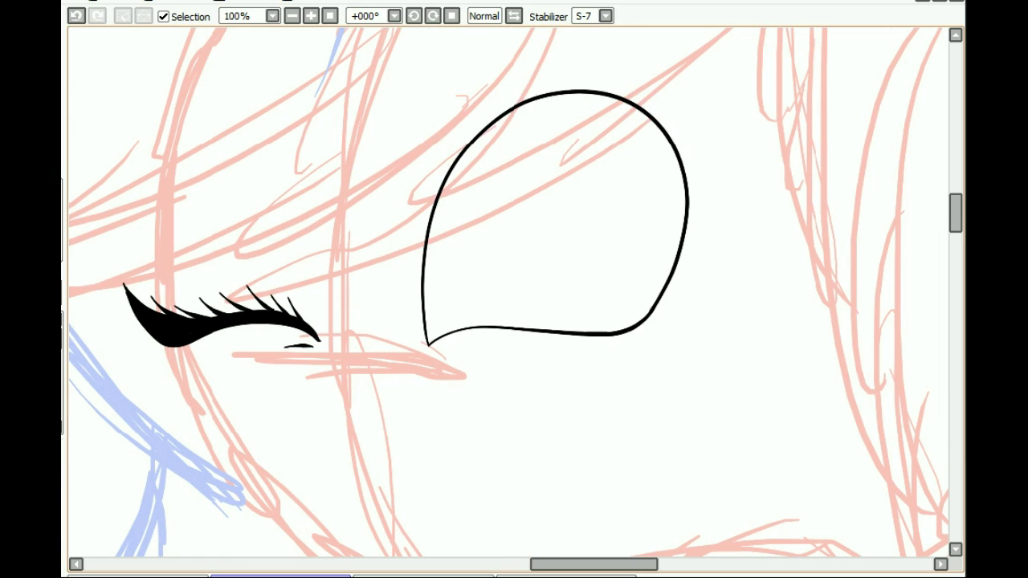
pyautogui.moveTo(425, 231); pyautogui.dragTo(675, 252)
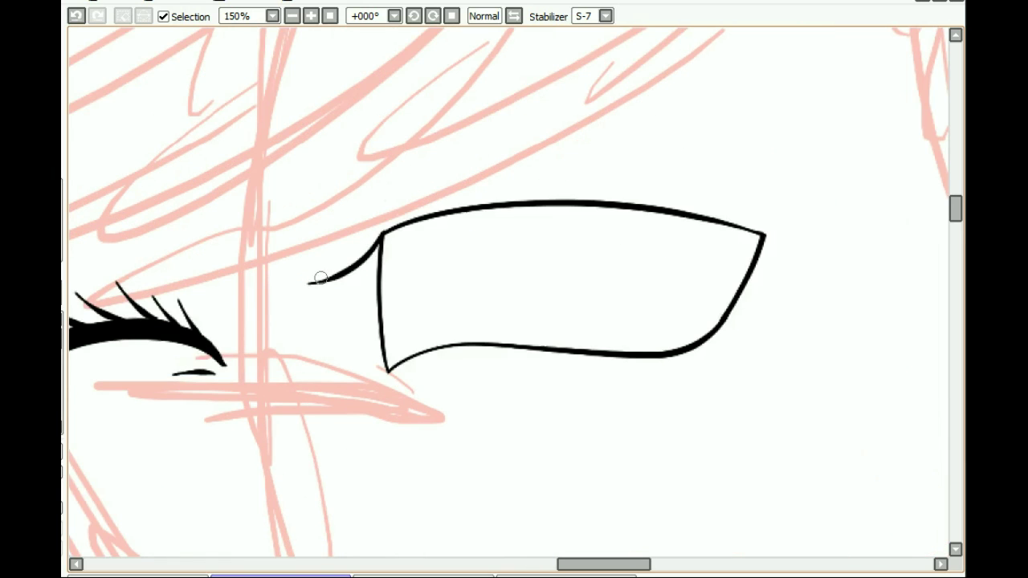
pyautogui.hotkey('ctrl', 'z')
pyautogui.moveTo(307, 283); pyautogui.dragTo(731, 228)
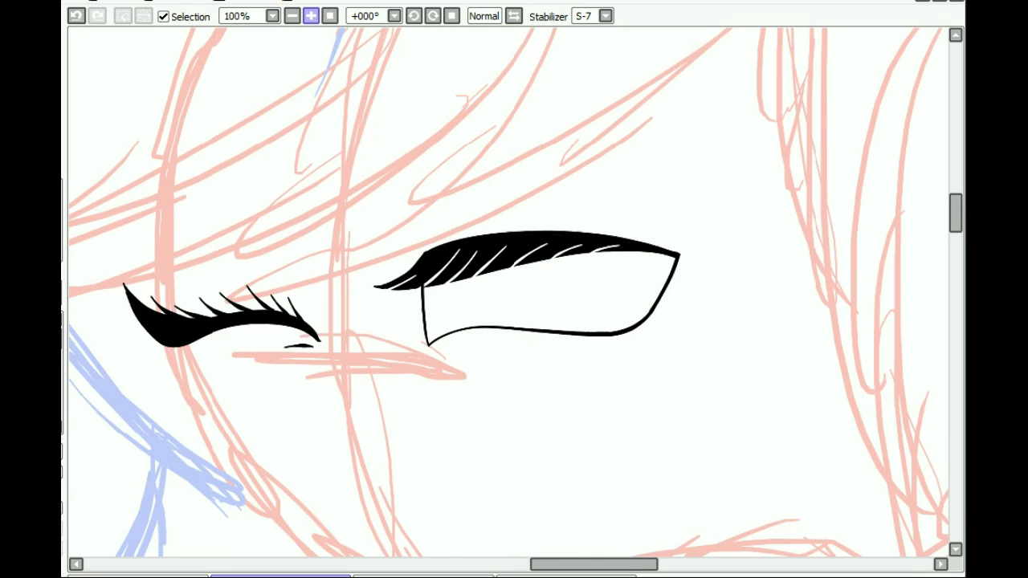
# Ink the pink figure's nose, smiling mouth and curved jawline
pyautogui.click(292, 16)
pyautogui.scroll(2, 329, 413)
pyautogui.moveTo(421, 113); pyautogui.dragTo(415, 175)
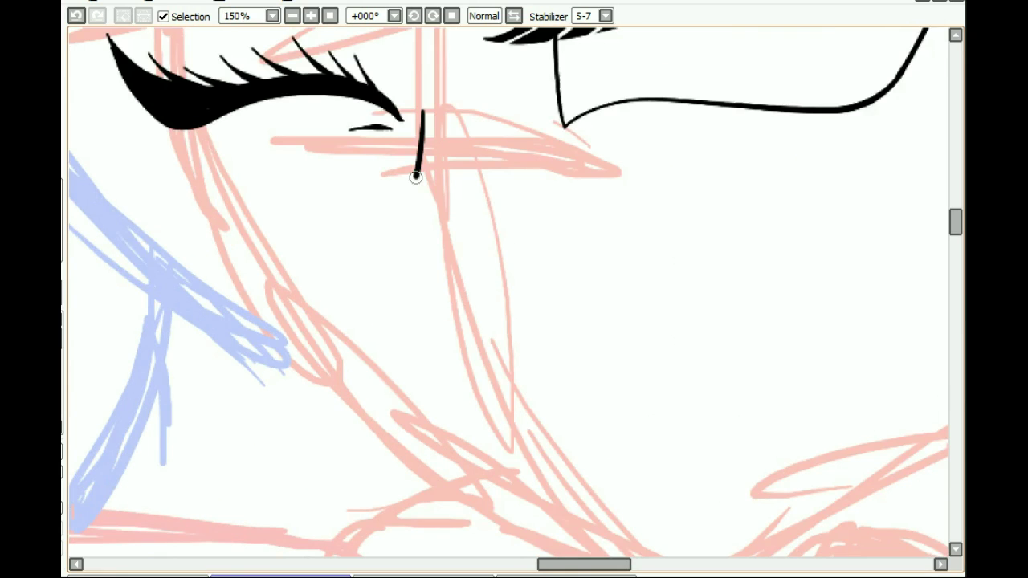
pyautogui.scroll(-3, 303, 149)
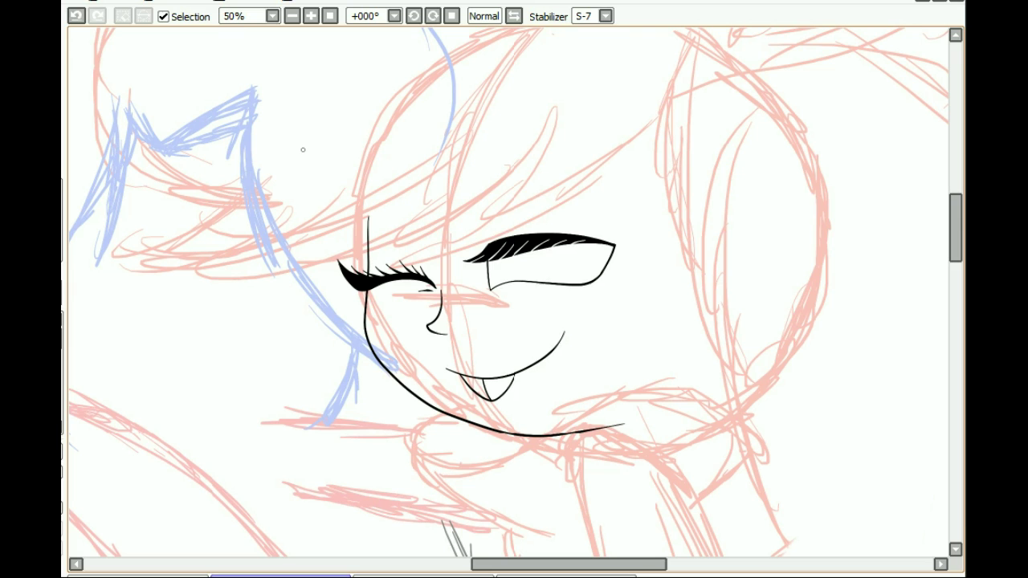
# Ink the fringe strands sweeping across the pink figure's forehead
pyautogui.scroll(-1, 303, 150)
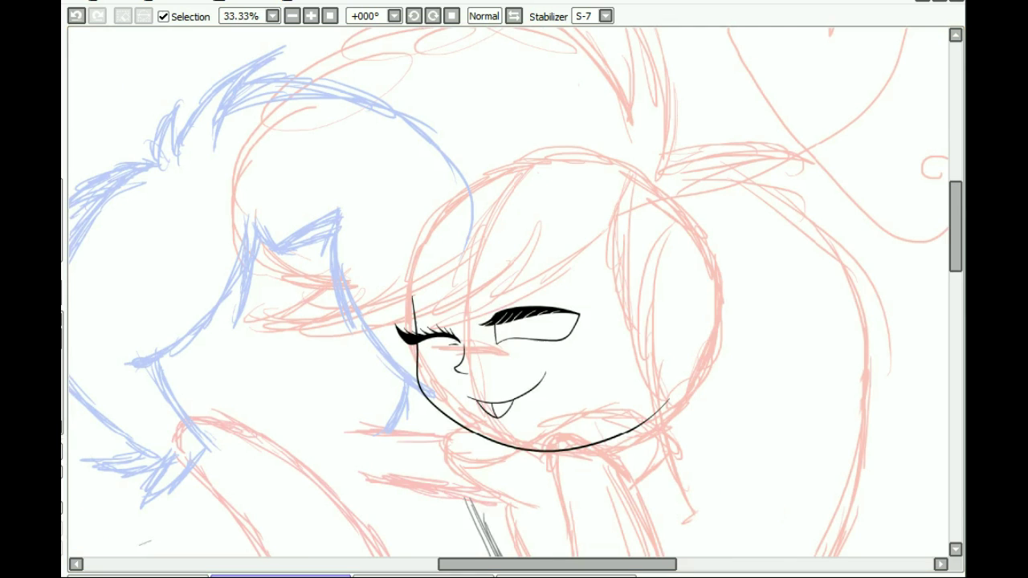
pyautogui.moveTo(413, 273); pyautogui.dragTo(284, 326)
pyautogui.moveTo(284, 329); pyautogui.dragTo(538, 192)
pyautogui.moveTo(537, 239); pyautogui.dragTo(465, 307)
pyautogui.moveTo(465, 307); pyautogui.dragTo(627, 181)
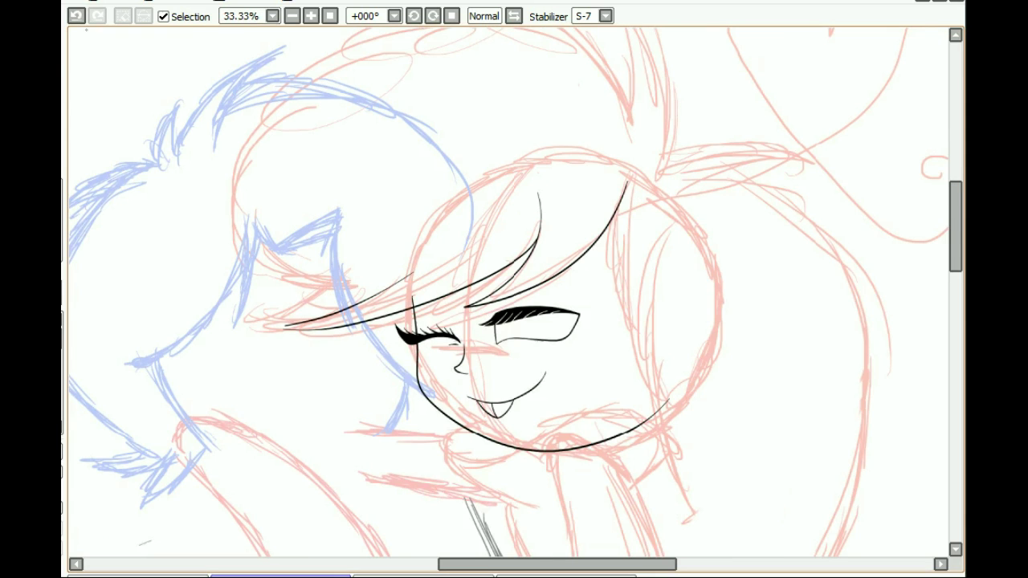
# Ink the large rounded front hair swoop and the pointed tuft at the crown of the pink figure's head
pyautogui.scroll(1, 823, 228)
pyautogui.scroll(1, 823, 227)
pyautogui.moveTo(282, 539); pyautogui.dragTo(698, 282)
pyautogui.moveTo(695, 243); pyautogui.dragTo(661, 97)
pyautogui.moveTo(660, 98); pyautogui.dragTo(740, 363)
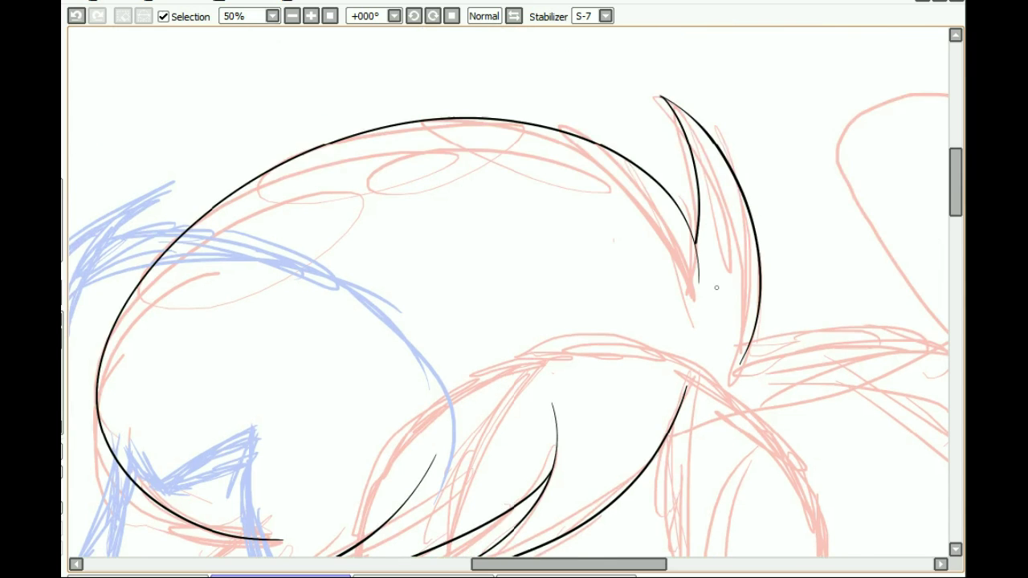
# Ink the front hair swoop's tip and the side lock hanging beside the pink figure's face
pyautogui.scroll(-1, 716, 287)
pyautogui.click(310, 16)
pyautogui.click(311, 16)
pyautogui.moveTo(229, 281)
pyautogui.mouseDown()
pyautogui.moveTo(534, 310)
pyautogui.moveTo(558, 551)
pyautogui.mouseUp()
pyautogui.click(292, 16)
pyautogui.moveTo(552, 356); pyautogui.dragTo(576, 555)
# Ink the rear hair tuft and the long back hair outline down to the hair tie
pyautogui.moveTo(613, 226); pyautogui.dragTo(742, 204)
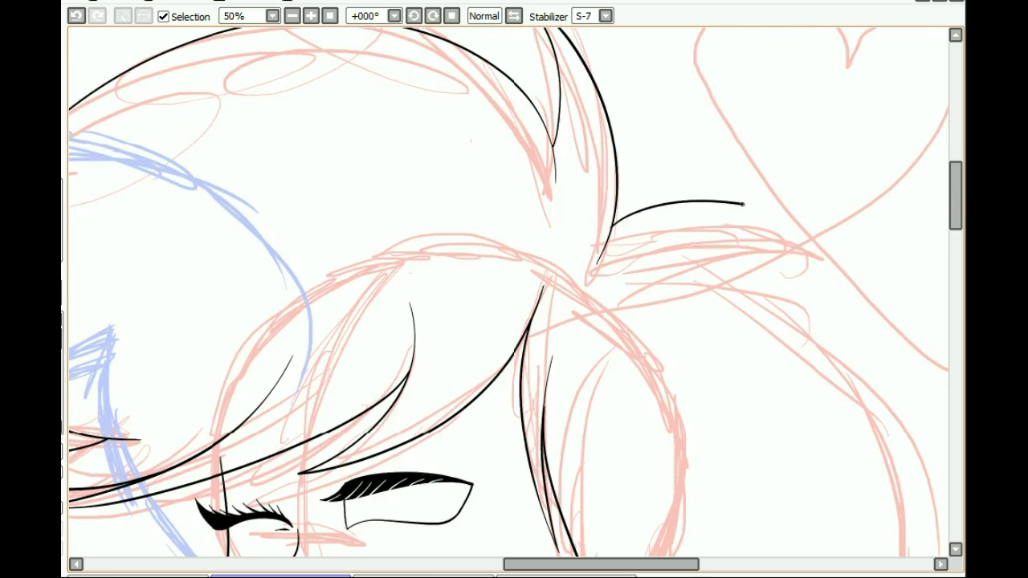
pyautogui.moveTo(742, 205); pyautogui.dragTo(827, 241)
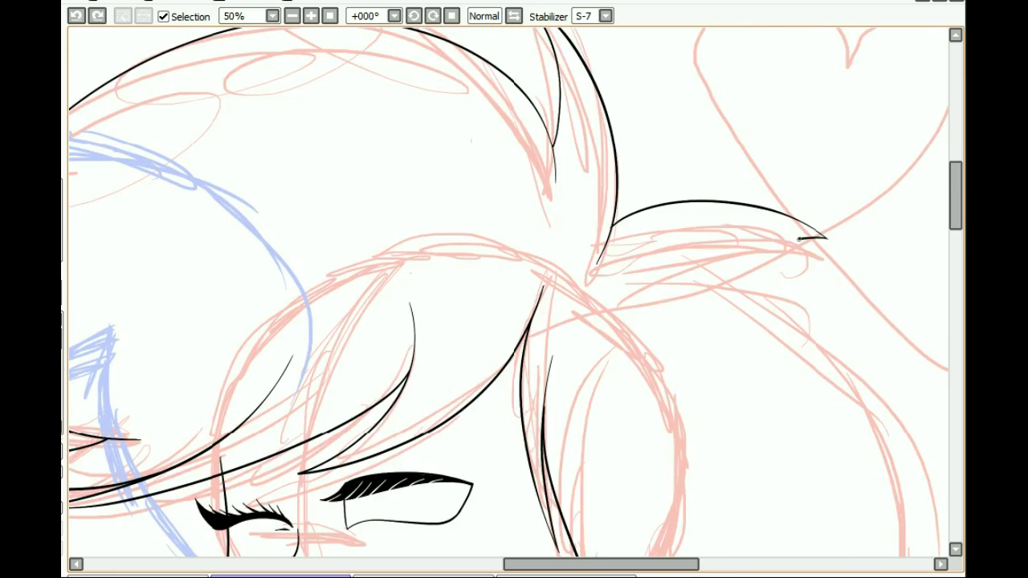
pyautogui.scroll(-1, 856, 383)
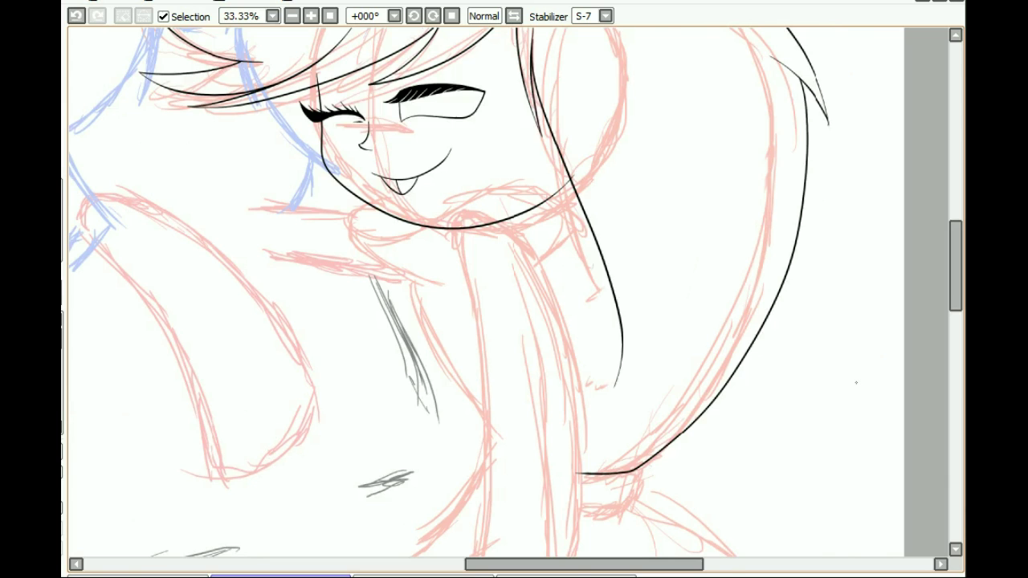
# Ink the pink figure's hair tie and the long ponytail below it, ending in a spiral curl at the tip
pyautogui.scroll(2, 855, 383)
pyautogui.scroll(-3, 515, 292)
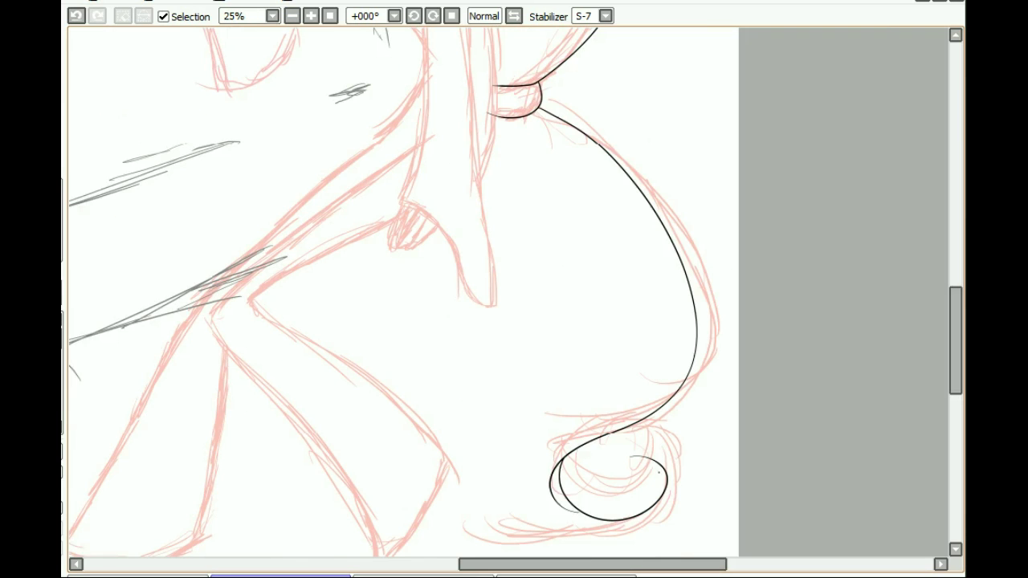
pyautogui.hotkey('ctrl', 'z')
pyautogui.scroll(4, 546, 415)
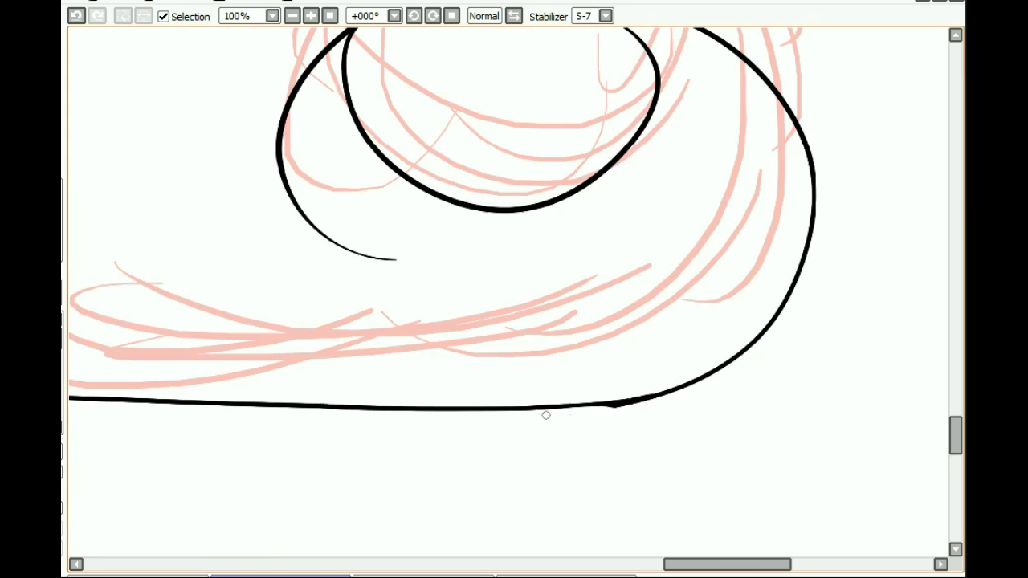
pyautogui.scroll(-4, 546, 415)
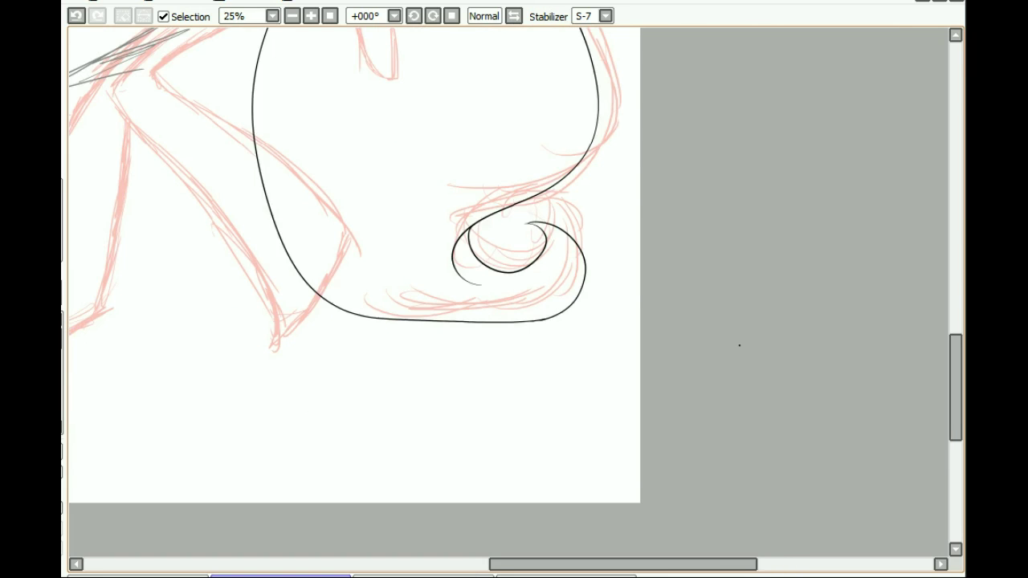
pyautogui.scroll(2, 739, 345)
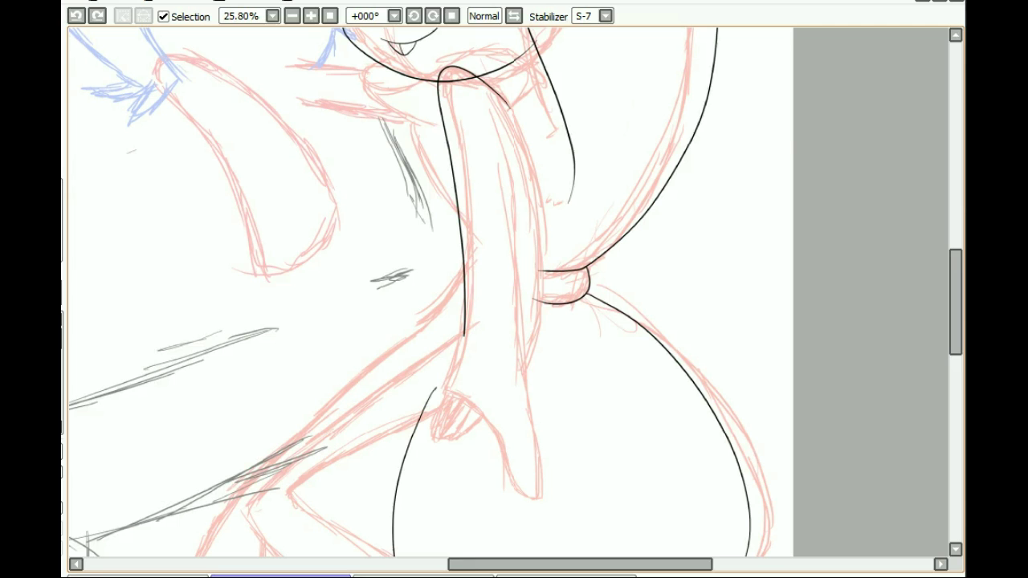
# Ink the pink figure's near arm as a long sleeve narrowing to a hanging point, including its outer edge
pyautogui.scroll(2, 506, 316)
pyautogui.scroll(-1, 514, 293)
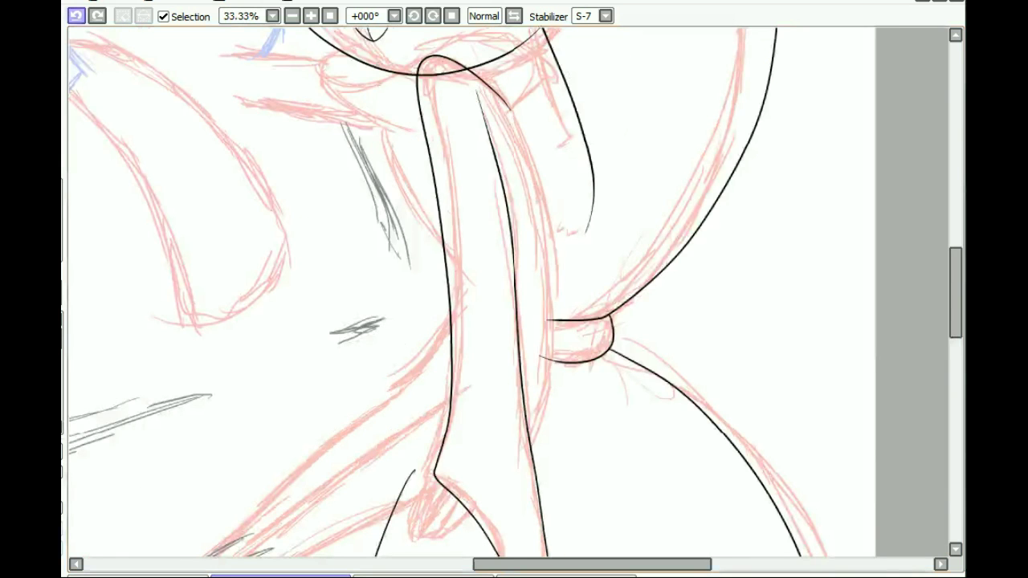
pyautogui.moveTo(507, 106); pyautogui.dragTo(531, 449)
# Ink the waist and curved hem of the pink figure's top behind the sleeve, masking the sleeve area with a selection
pyautogui.moveTo(482, 289); pyautogui.dragTo(624, 351)
pyautogui.click(626, 338)
pyautogui.moveTo(526, 193); pyautogui.dragTo(588, 325)
pyautogui.moveTo(514, 385); pyautogui.dragTo(514, 194)
pyautogui.moveTo(521, 273); pyautogui.dragTo(584, 317)
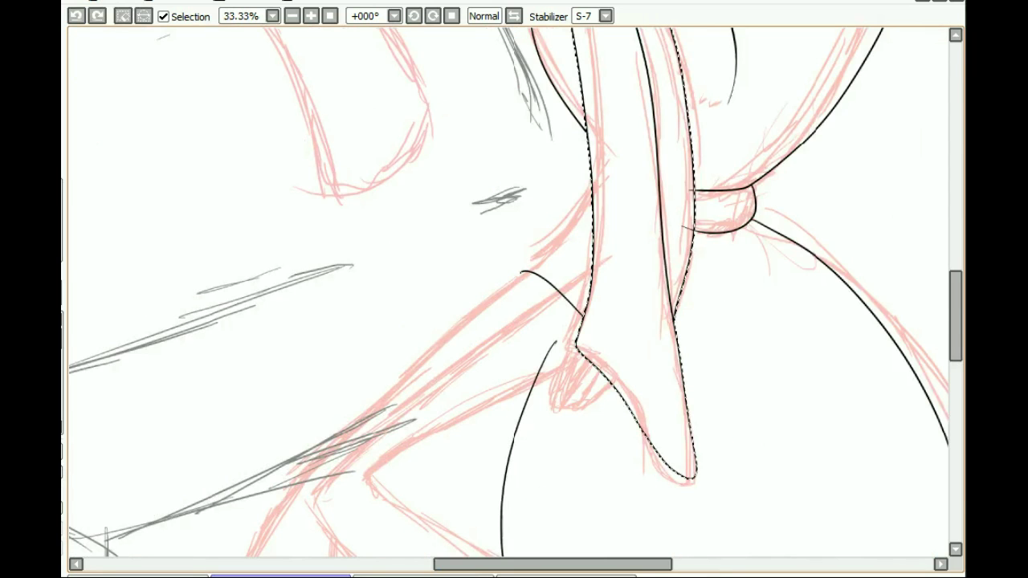
pyautogui.moveTo(513, 128); pyautogui.dragTo(454, 509)
pyautogui.scroll(2, 514, 293)
pyautogui.hotkey('ctrl', 'z')
pyautogui.hotkey('ctrl', 'd')
# Ink the pink figure's collar and the outstretched arm's upper edge with its wide hanging sleeve
pyautogui.moveTo(282, 286); pyautogui.dragTo(682, 217)
pyautogui.moveTo(283, 289); pyautogui.dragTo(412, 418)
pyautogui.scroll(-1, 509, 292)
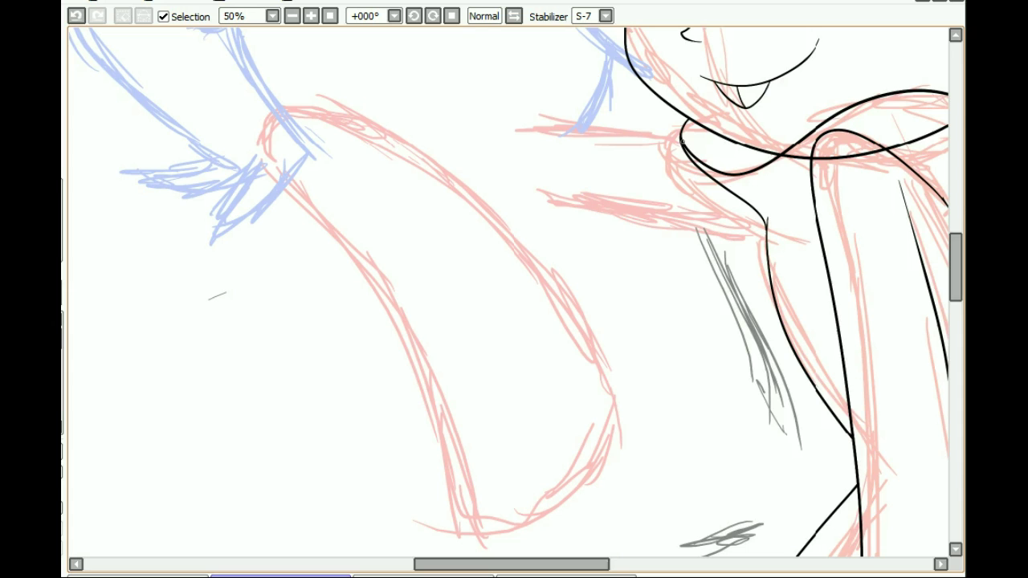
pyautogui.moveTo(682, 140)
pyautogui.mouseDown()
pyautogui.moveTo(605, 410)
pyautogui.moveTo(285, 116)
pyautogui.mouseUp()
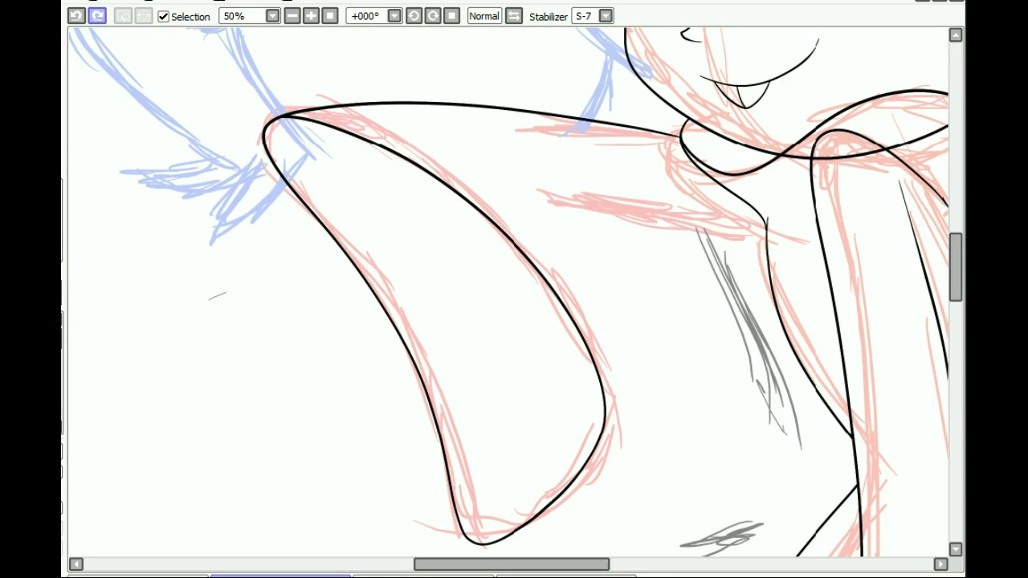
# Ink the inner contour line inside the pointed end of the pink figure's near sleeve
pyautogui.scroll(-3, 285, 117)
pyautogui.click(310, 16)
pyautogui.click(311, 16)
pyautogui.click(311, 16)
pyautogui.click(311, 16)
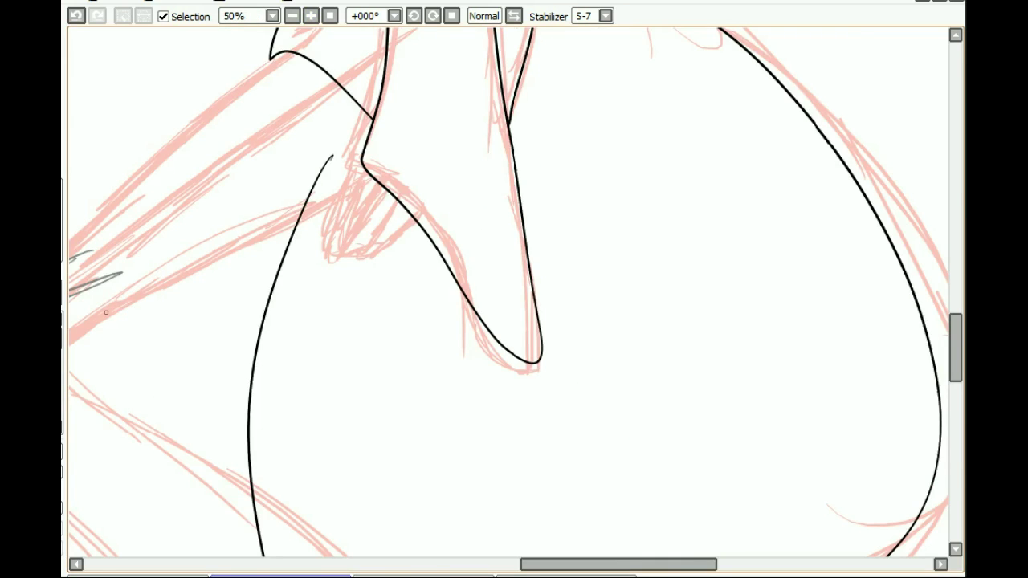
pyautogui.moveTo(955, 349); pyautogui.dragTo(955, 246)
pyautogui.scroll(-2, 274, 48)
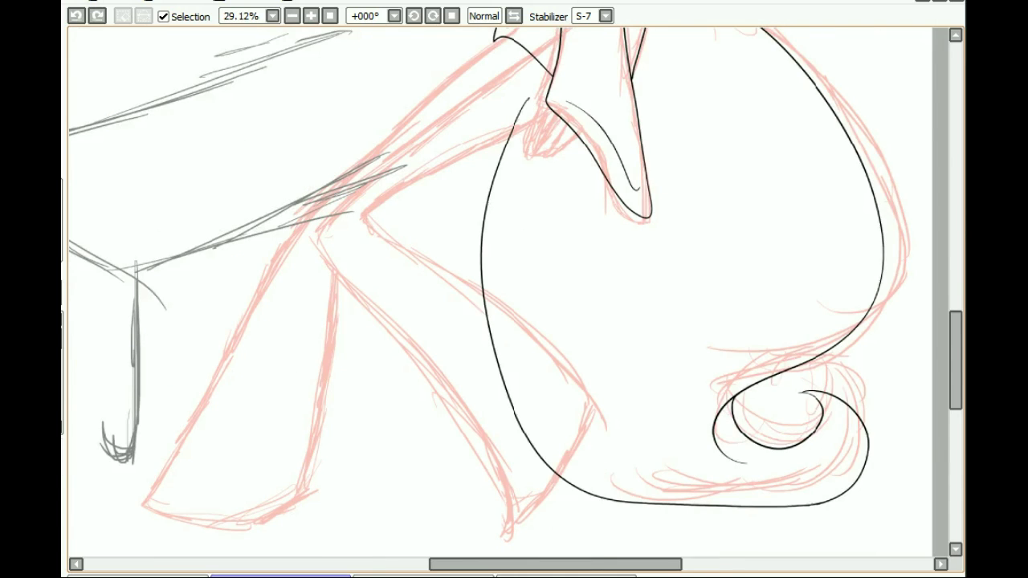
# Ink the front edge of the pink figure's bent near leg from the hip over the knee to the hem
pyautogui.moveTo(552, 41); pyautogui.dragTo(485, 555)
pyautogui.moveTo(955, 360); pyautogui.dragTo(955, 373)
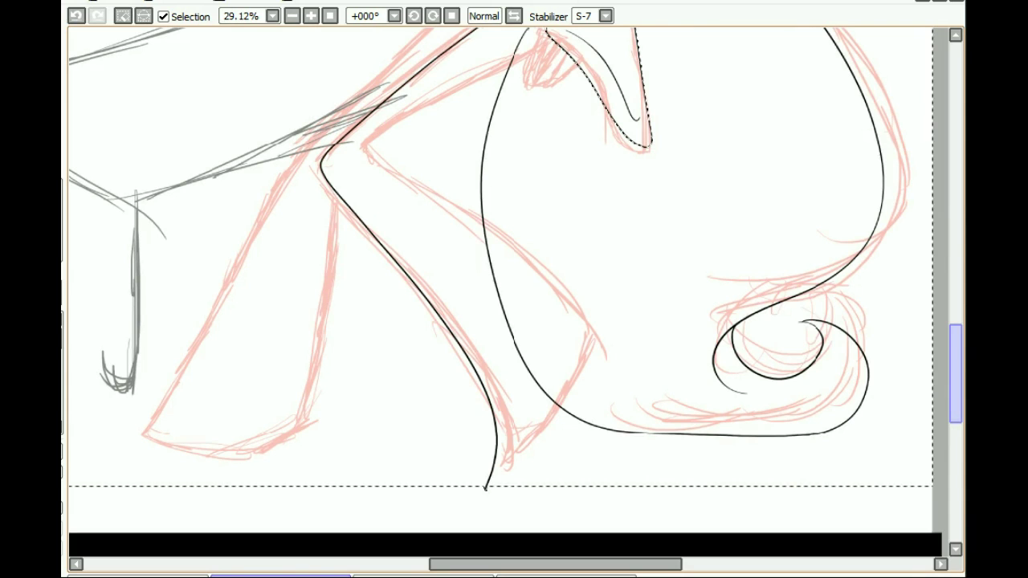
pyautogui.moveTo(547, 31); pyautogui.dragTo(485, 488)
# Ink the back edge of the pink figure's near leg and its notched trouser hem, and clear the selection
pyautogui.moveTo(955, 374); pyautogui.dragTo(955, 345)
pyautogui.moveTo(554, 564); pyautogui.dragTo(518, 564)
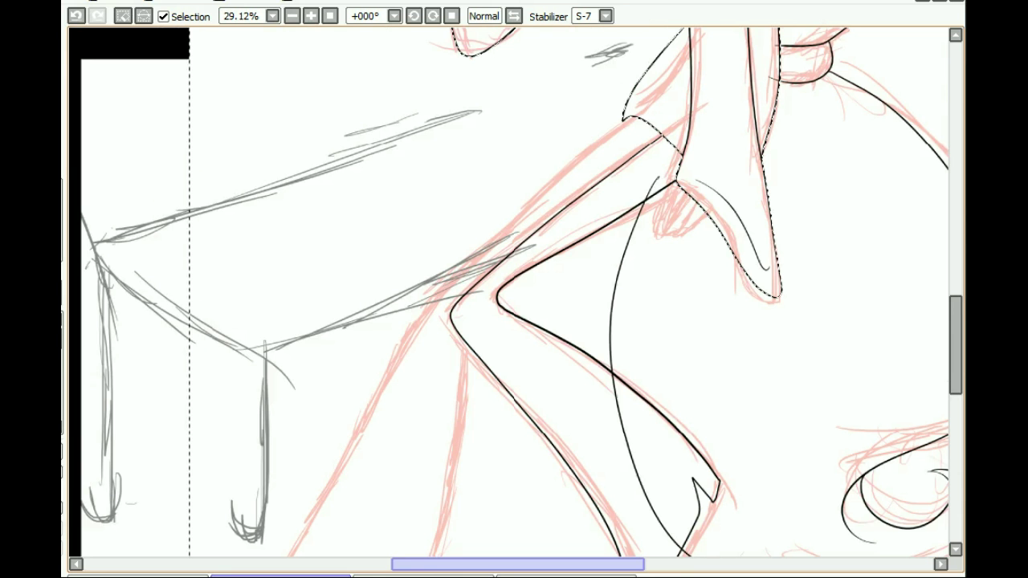
pyautogui.scroll(-2, 514, 289)
pyautogui.hscroll(-2, 514, 289)
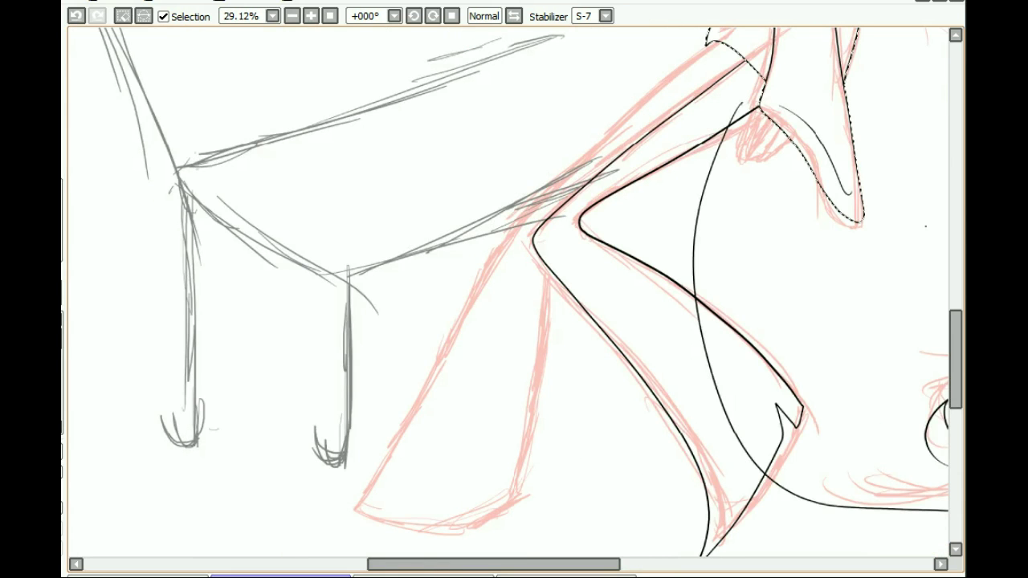
pyautogui.hotkey('ctrl', 'd')
# Ink the pink figure's far leg with its outer edge, flared hem and inner edge, masked behind the near leg
pyautogui.hotkey('ctrl', 'z')
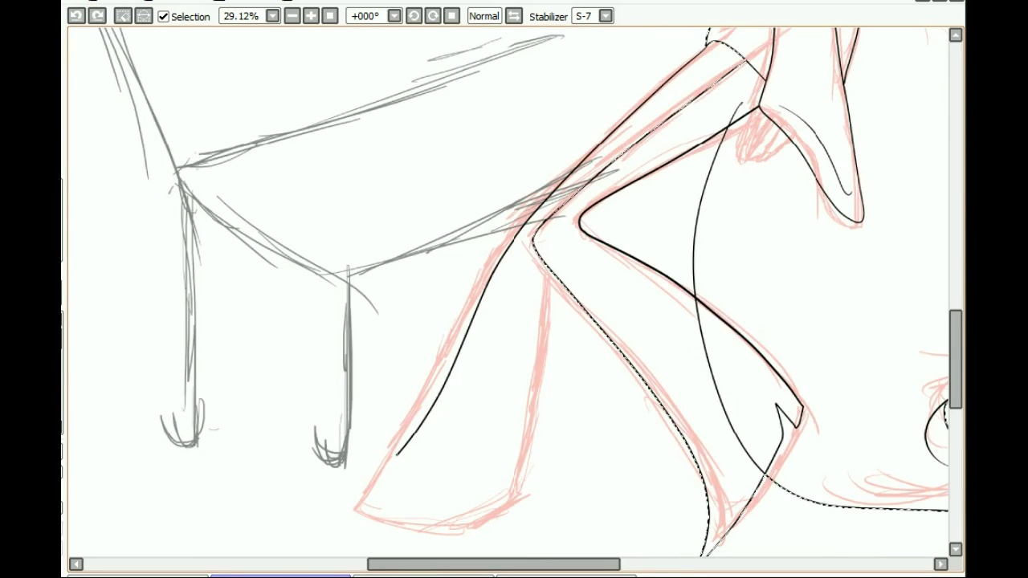
pyautogui.moveTo(396, 455); pyautogui.dragTo(295, 509)
pyautogui.moveTo(295, 509); pyautogui.dragTo(451, 531)
pyautogui.moveTo(451, 531); pyautogui.dragTo(464, 505)
pyautogui.moveTo(549, 275); pyautogui.dragTo(486, 540)
pyautogui.hotkey('ctrl', 'd')
# Ink the fingers below the pink figure's near sleeve and the lower edge of the outstretched arm
pyautogui.scroll(-3, 508, 293)
pyautogui.moveTo(956, 334)
pyautogui.mouseDown()
pyautogui.moveTo(955, 306)
pyautogui.moveTo(956, 316)
pyautogui.mouseUp()
pyautogui.scroll(6, 508, 292)
pyautogui.moveTo(588, 564); pyautogui.dragTo(611, 565)
pyautogui.moveTo(488, 196)
pyautogui.mouseDown()
pyautogui.moveTo(429, 355)
pyautogui.moveTo(594, 311)
pyautogui.mouseUp()
pyautogui.click(471, 339)
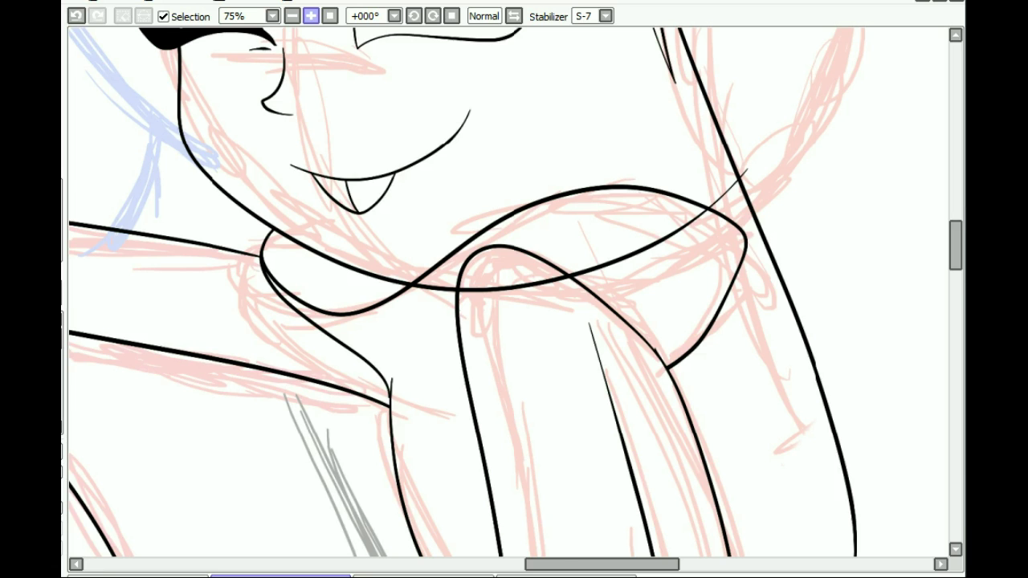
# Remove and rework the upper part of the long side lock beside the pink figure's face
pyautogui.click(292, 16)
pyautogui.click(293, 16)
pyautogui.click(292, 16)
pyautogui.click(292, 16)
pyautogui.moveTo(956, 264); pyautogui.dragTo(956, 228)
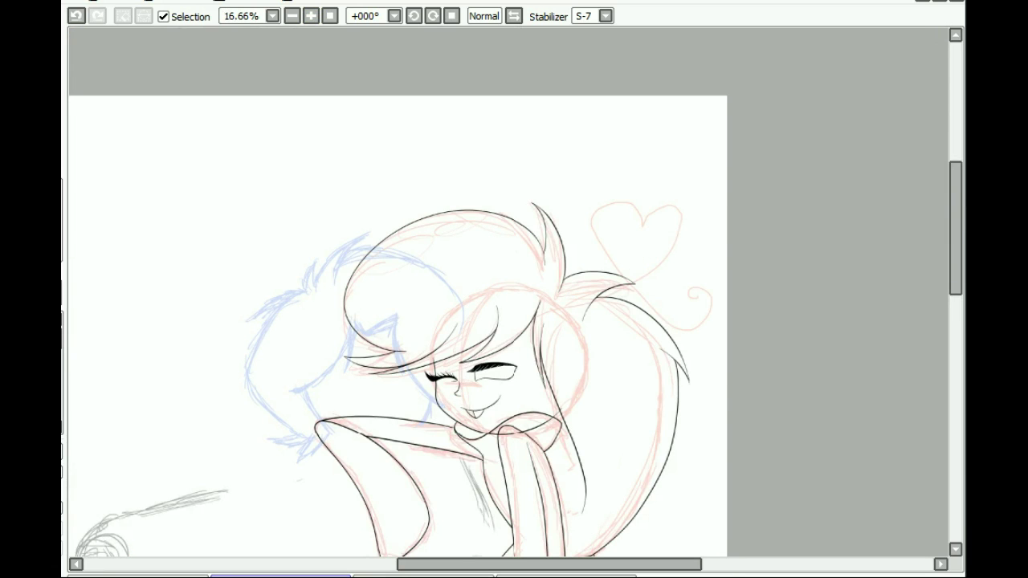
pyautogui.scroll(3, 594, 433)
pyautogui.click(76, 16)
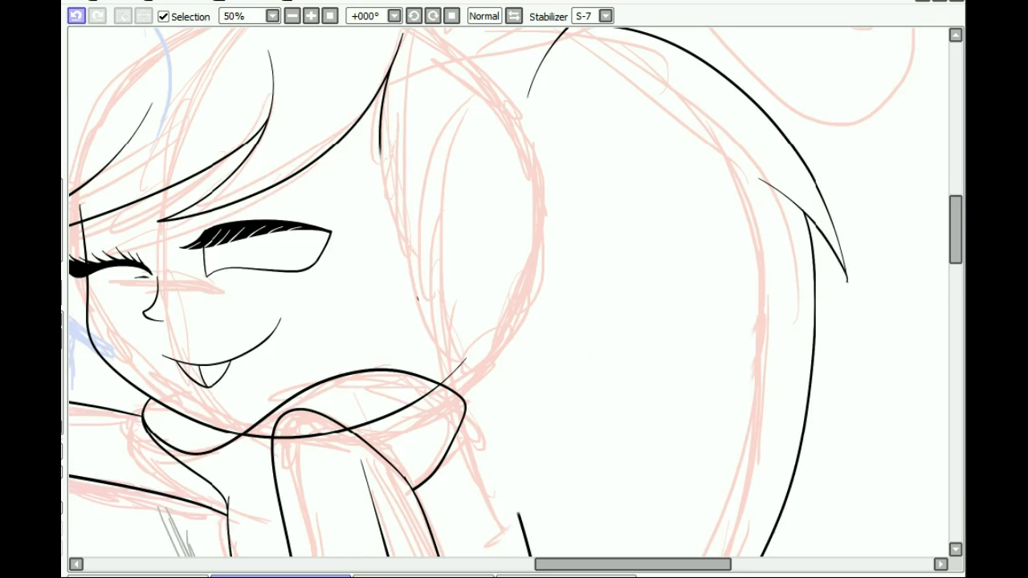
pyautogui.click(77, 16)
pyautogui.moveTo(956, 229); pyautogui.dragTo(955, 221)
pyautogui.moveTo(431, 350)
pyautogui.mouseDown()
pyautogui.moveTo(392, 146)
pyautogui.moveTo(415, 313)
pyautogui.mouseUp()
# Ink a large rounded outline with pointed tips over the pink figure's cheek and jaw
pyautogui.scroll(1, 415, 313)
pyautogui.moveTo(542, 222); pyautogui.dragTo(351, 367)
pyautogui.moveTo(351, 354); pyautogui.dragTo(399, 260)
pyautogui.moveTo(374, 285); pyautogui.dragTo(512, 465)
pyautogui.moveTo(512, 466); pyautogui.dragTo(462, 402)
pyautogui.moveTo(468, 427); pyautogui.dragTo(671, 402)
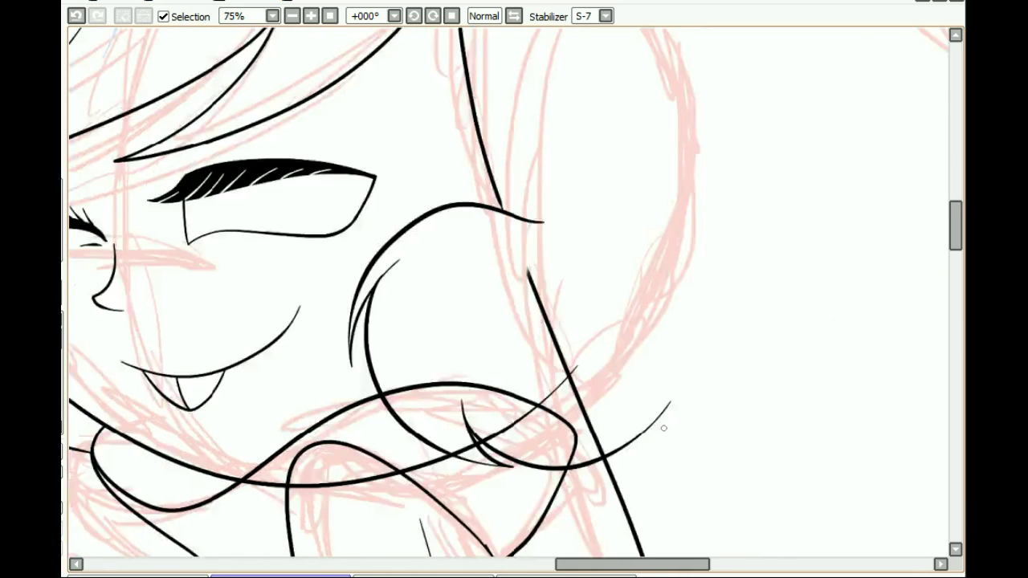
# Ink the slanting contour behind the pink figure's cheek and the jagged pointed tufts at its lower end
pyautogui.scroll(2, 524, 52)
pyautogui.moveTo(525, 52); pyautogui.dragTo(671, 364)
pyautogui.moveTo(670, 364); pyautogui.dragTo(608, 439)
pyautogui.moveTo(610, 426); pyautogui.dragTo(669, 396)
pyautogui.moveTo(669, 396); pyautogui.dragTo(622, 464)
pyautogui.moveTo(564, 453); pyautogui.dragTo(671, 455)
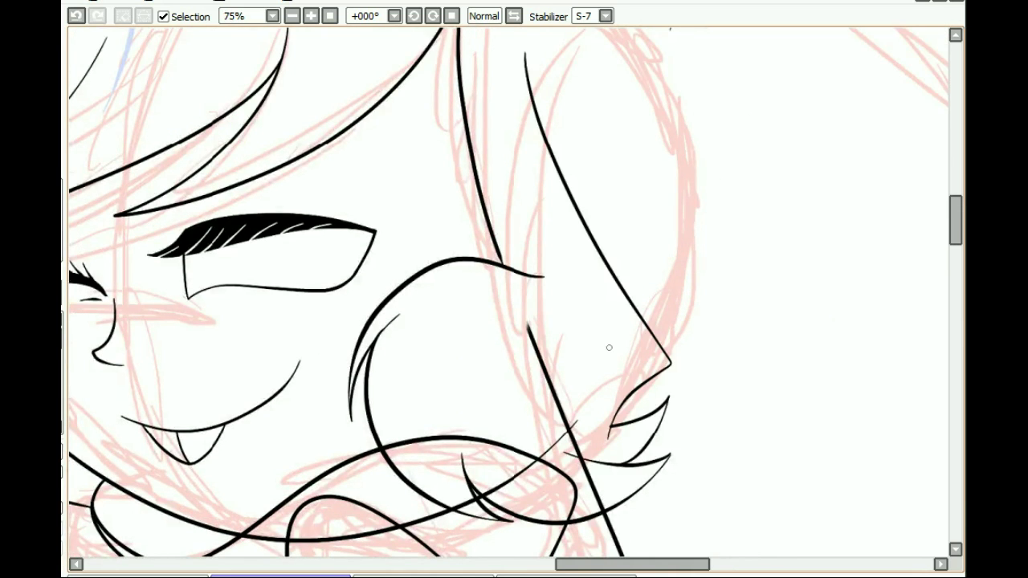
# Ink a small oval on the slanting contour at the side of the pink figure's head
pyautogui.scroll(1, 609, 347)
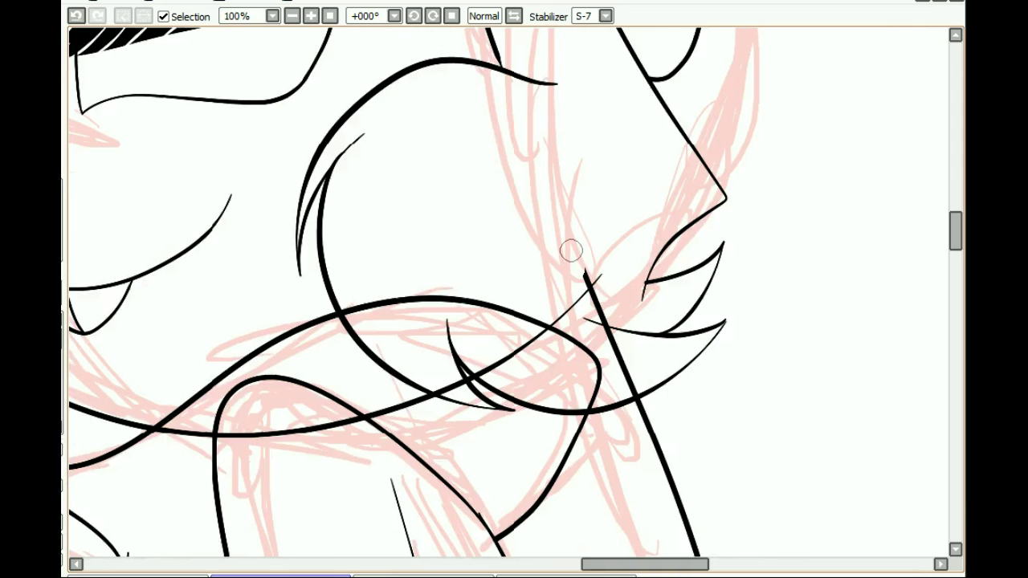
pyautogui.hotkey('ctrl', 'z')
pyautogui.scroll(-4, 571, 251)
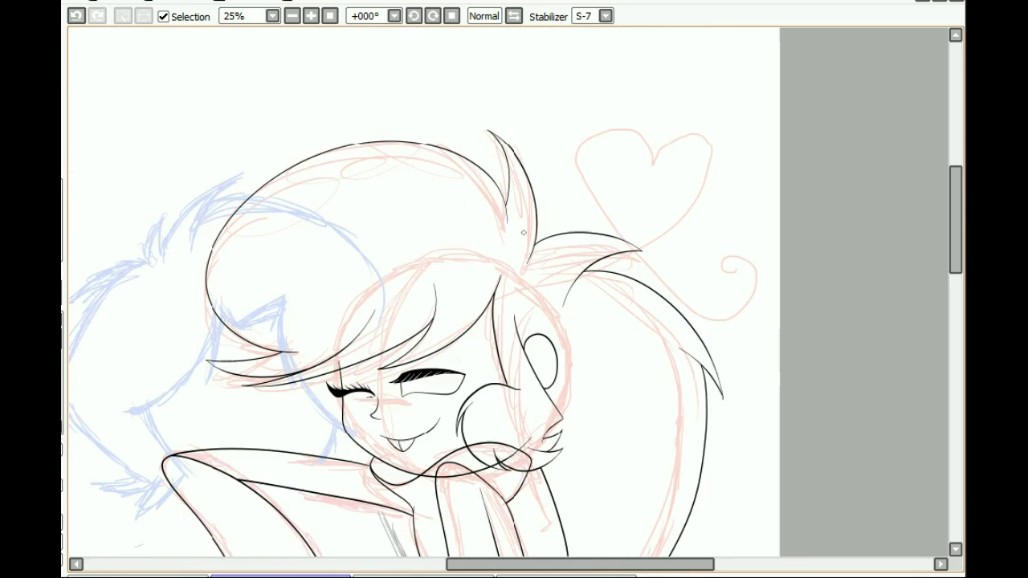
# Ink the heart-shaped loop rising from the small oval, keeping the strokes outside the oval with an inverted selection
pyautogui.click(542, 361)
pyautogui.hotkey('ctrl', 'i')
pyautogui.moveTo(536, 334); pyautogui.dragTo(643, 144)
pyautogui.moveTo(643, 144); pyautogui.dragTo(716, 229)
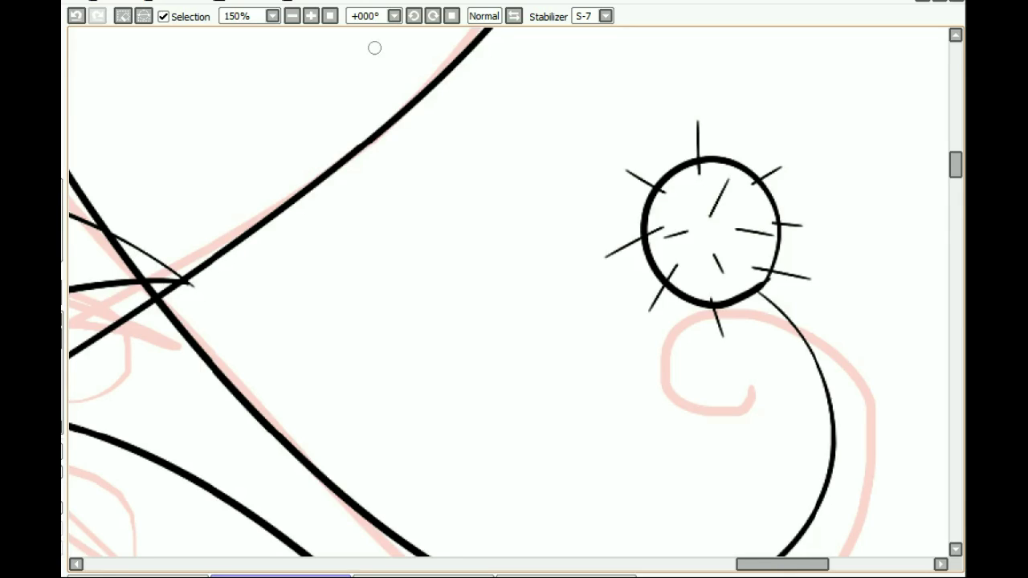
# Ink short radiating tick marks around the round ball at the loop's end and clear the selection
pyautogui.moveTo(663, 152); pyautogui.dragTo(673, 170)
pyautogui.moveTo(753, 124); pyautogui.dragTo(730, 161)
pyautogui.moveTo(778, 249); pyautogui.dragTo(805, 256)
pyautogui.hotkey('ctrl', 'd')
# Ink the outlines of the blue figure's two half-closed eyes and the small nose between them
pyautogui.press('pagedown')
pyautogui.press('pagedown')
pyautogui.press('pagedown')
pyautogui.press('pagedown')
pyautogui.press('pagedown')
pyautogui.moveTo(637, 565); pyautogui.dragTo(543, 565)
pyautogui.moveTo(956, 211); pyautogui.dragTo(956, 263)
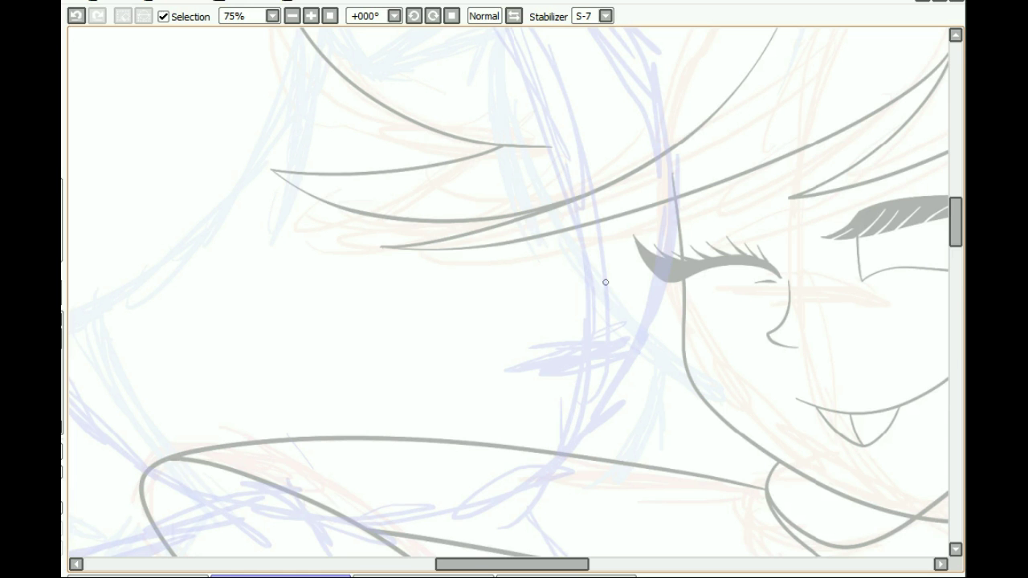
pyautogui.moveTo(605, 281); pyautogui.dragTo(609, 331)
pyautogui.moveTo(279, 301)
pyautogui.mouseDown()
pyautogui.moveTo(411, 355)
pyautogui.moveTo(281, 301)
pyautogui.mouseUp()
pyautogui.scroll(1, 508, 291)
pyautogui.hotkey('ctrl', 'z')
pyautogui.moveTo(618, 326)
pyautogui.mouseDown()
pyautogui.moveTo(651, 370)
pyautogui.moveTo(609, 429)
pyautogui.mouseUp()
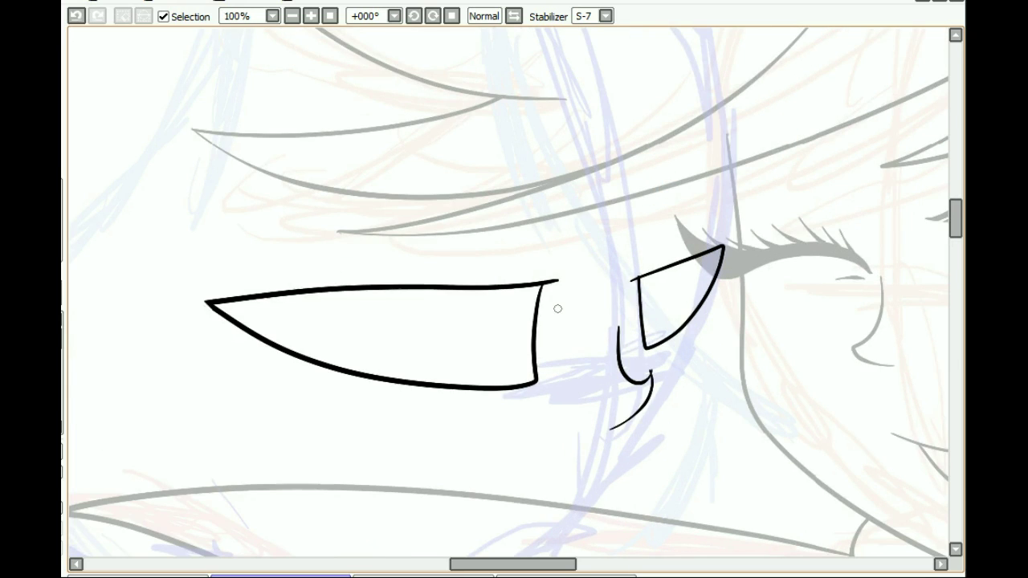
# Ink the blue figure's slightly open smile with a short dividing line inside the mouth
pyautogui.scroll(-3, 557, 308)
pyautogui.moveTo(577, 337); pyautogui.dragTo(458, 342)
pyautogui.hotkey('ctrl', '+')
pyautogui.moveTo(348, 332); pyautogui.dragTo(603, 358)
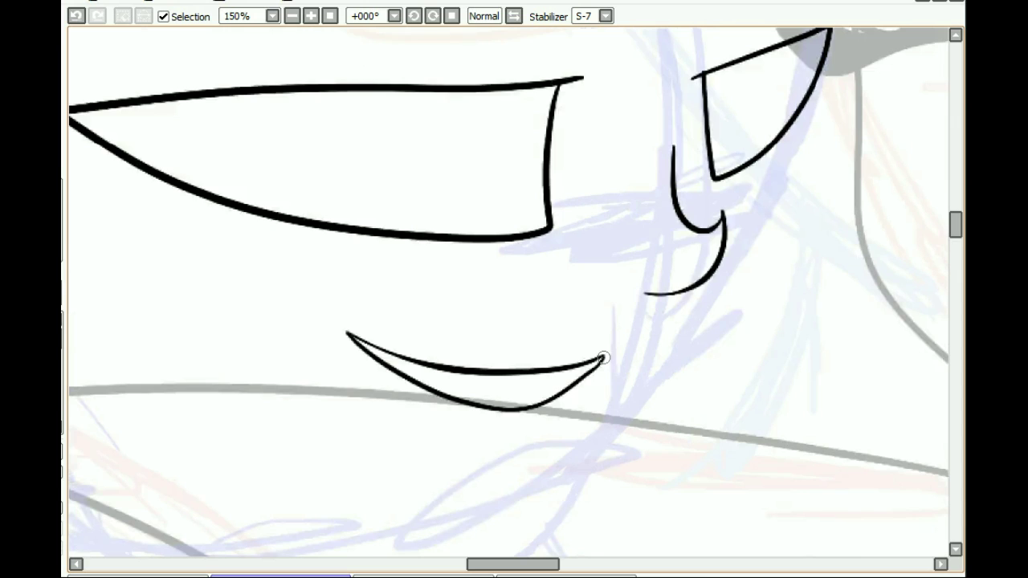
pyautogui.moveTo(530, 374); pyautogui.dragTo(519, 408)
# Ink the eyebrows on both figures and thicken the blue figure's near upper eyelid
pyautogui.click(292, 16)
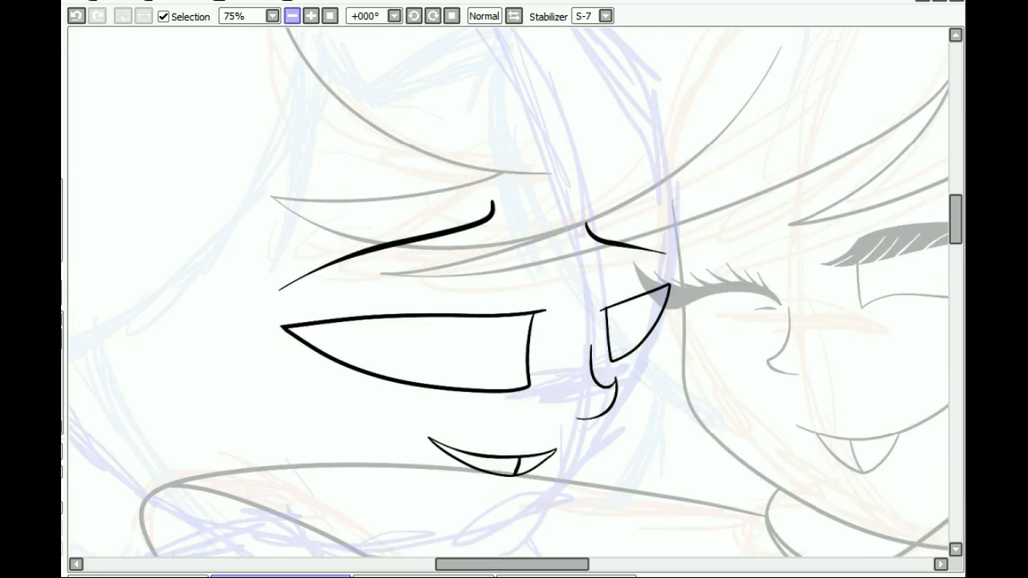
pyautogui.click(292, 16)
pyautogui.click(291, 16)
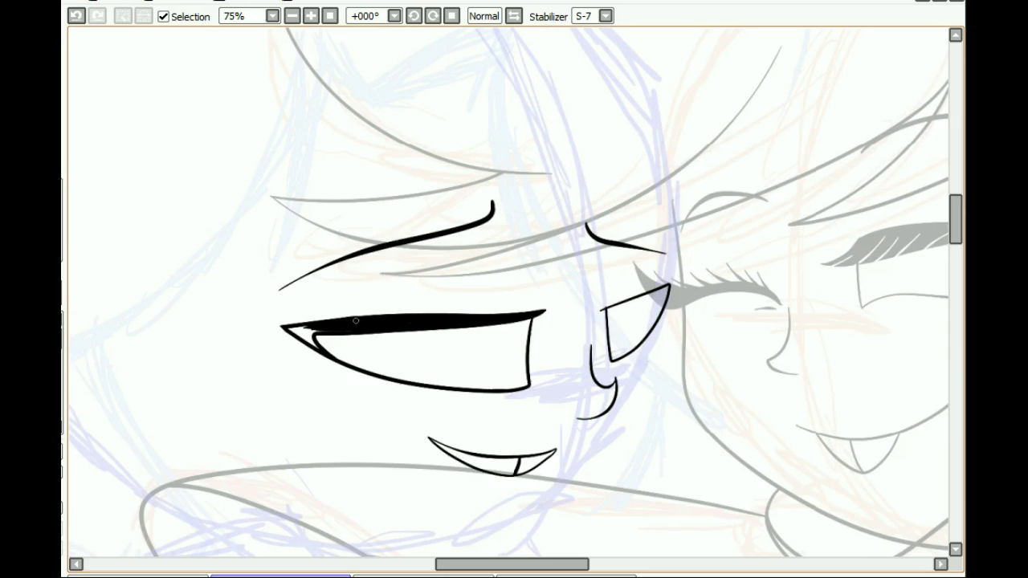
# Ink the blue figure's rounded jaw line and the fringe and flicked hair lock beside the face
pyautogui.scroll(2, 356, 320)
pyautogui.moveTo(752, 312); pyautogui.dragTo(809, 337)
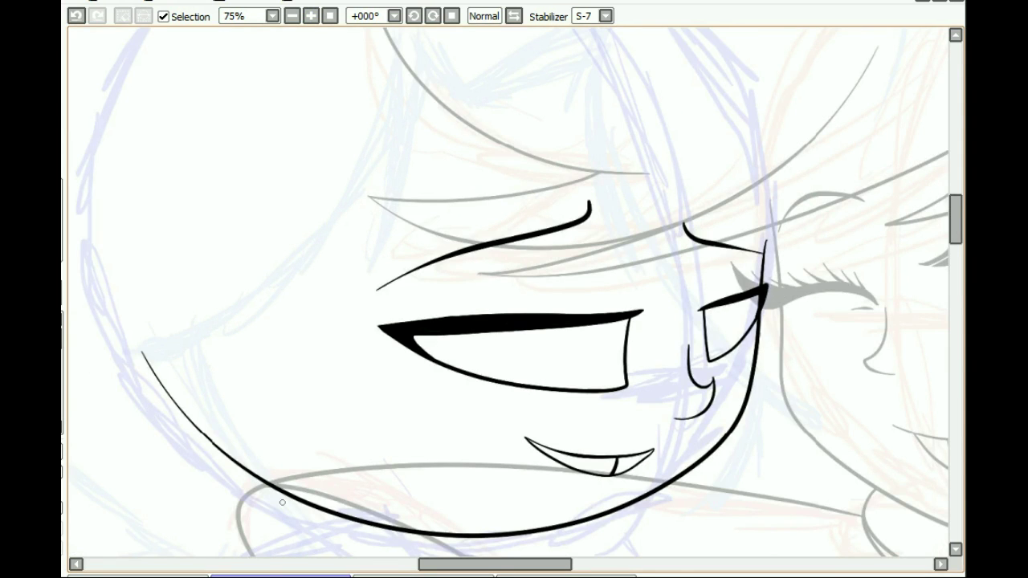
pyautogui.click(292, 16)
pyautogui.moveTo(451, 166); pyautogui.dragTo(413, 340)
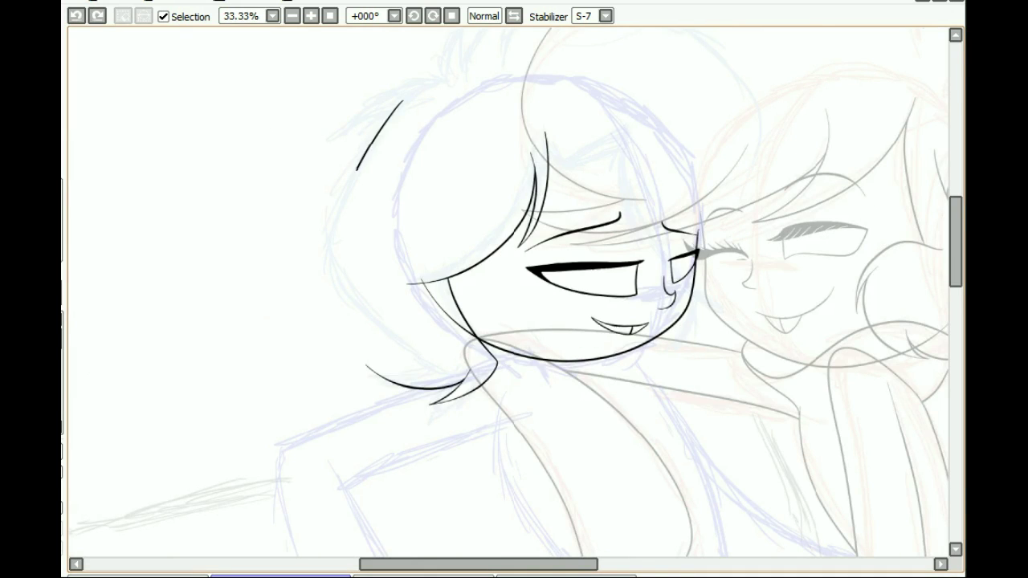
# Ink the blue figure's shoulder and both edges of the near sleeve down to the cuff
pyautogui.scroll(2, 375, 294)
pyautogui.moveTo(552, 456); pyautogui.dragTo(441, 439)
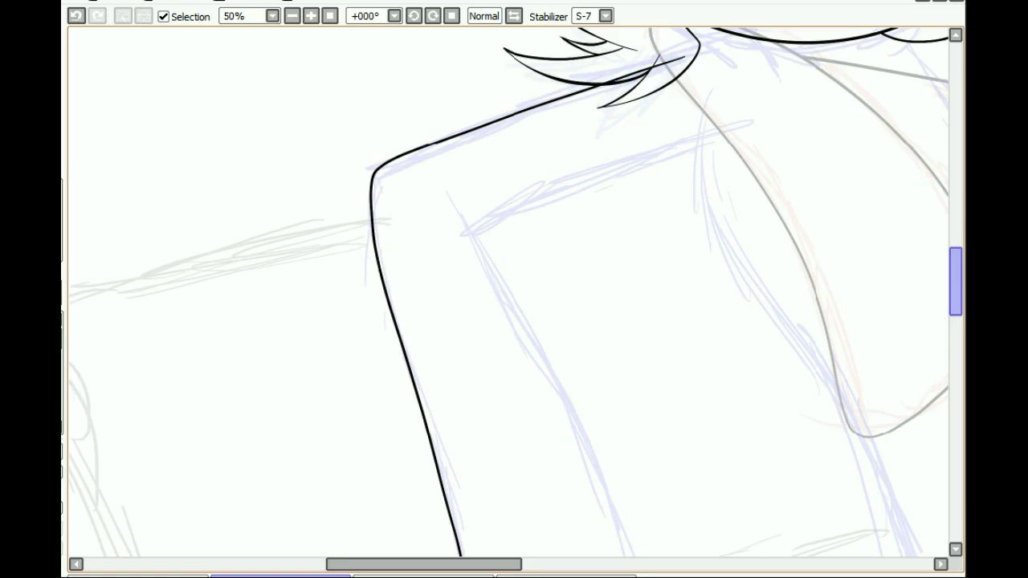
pyautogui.moveTo(955, 281); pyautogui.dragTo(955, 297)
pyautogui.moveTo(454, 82); pyautogui.dragTo(638, 459)
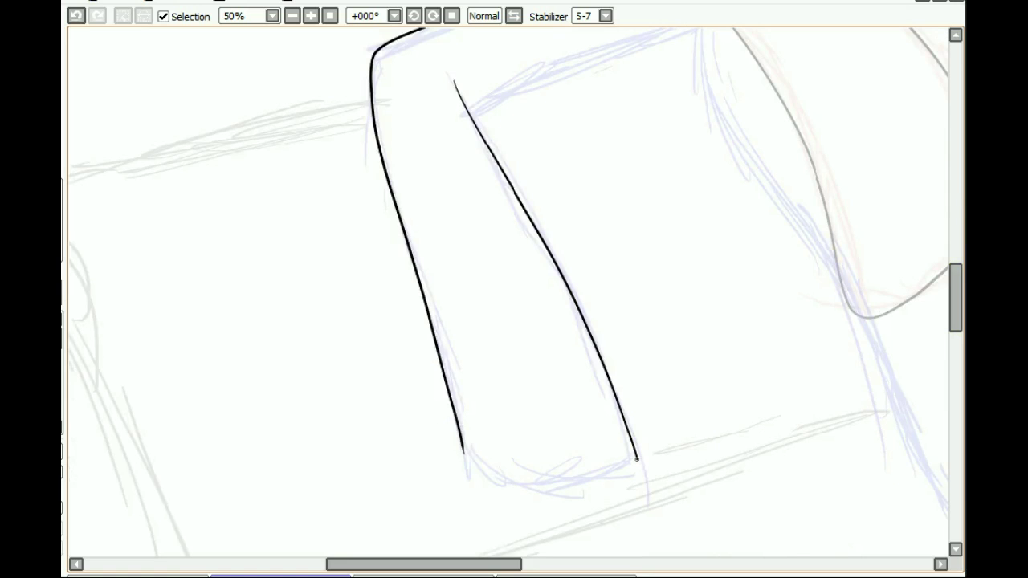
pyautogui.moveTo(514, 183); pyautogui.dragTo(455, 463)
pyautogui.scroll(2, 576, 469)
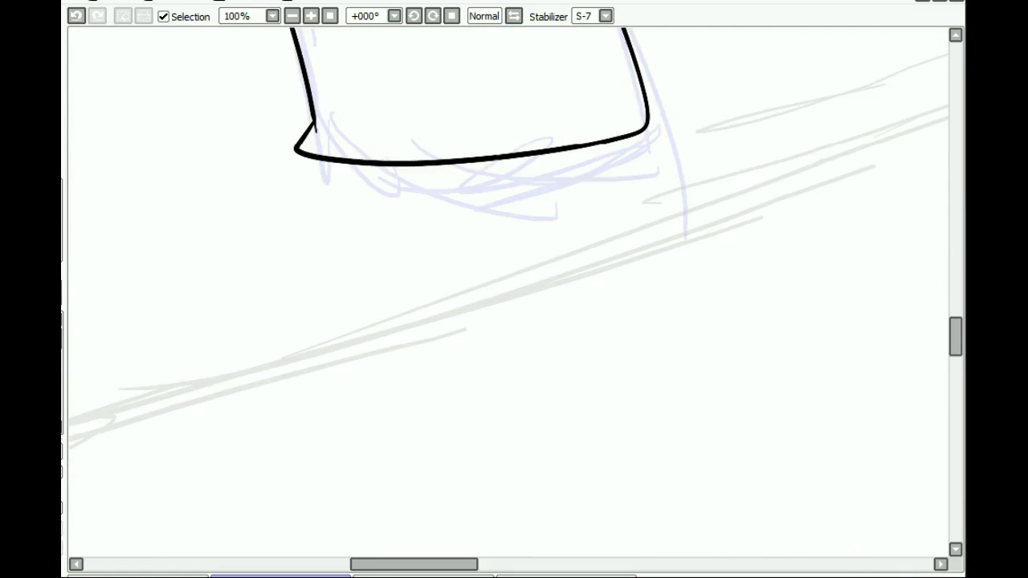
# Ink the blue figure's fingers below the near sleeve's cuff
pyautogui.moveTo(577, 147); pyautogui.dragTo(632, 138)
pyautogui.moveTo(491, 162); pyautogui.dragTo(482, 300)
pyautogui.moveTo(481, 299)
pyautogui.mouseDown()
pyautogui.moveTo(442, 282)
pyautogui.moveTo(399, 172)
pyautogui.mouseUp()
pyautogui.scroll(-1, 400, 173)
# Ink the hair under the blue figure's chin and the front edge of the torso down to the waist
pyautogui.moveTo(414, 565); pyautogui.dragTo(490, 564)
pyautogui.moveTo(955, 336); pyautogui.dragTo(956, 243)
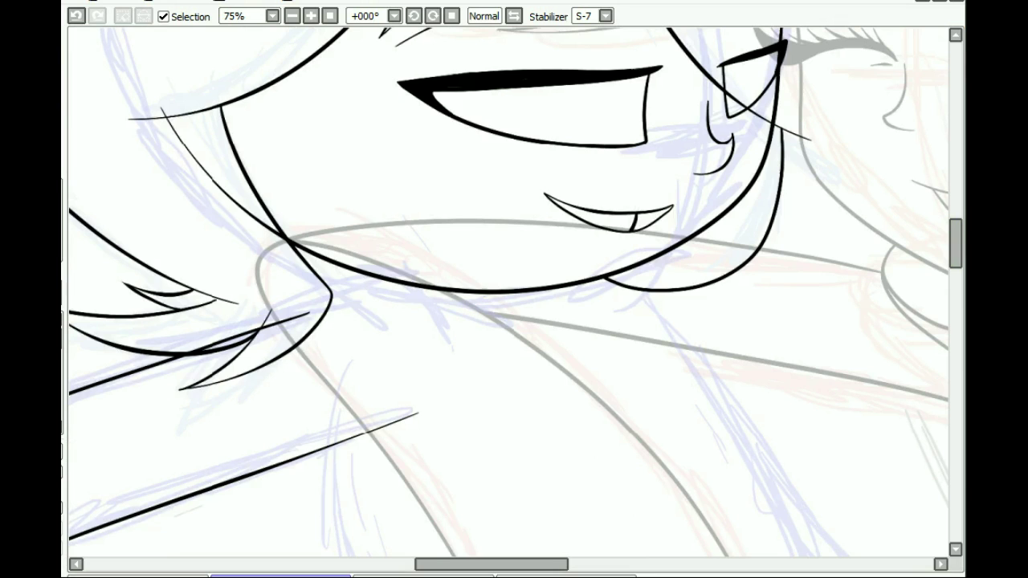
pyautogui.scroll(-1, 514, 293)
pyautogui.moveTo(484, 41); pyautogui.dragTo(451, 105)
pyautogui.moveTo(451, 105); pyautogui.dragTo(475, 74)
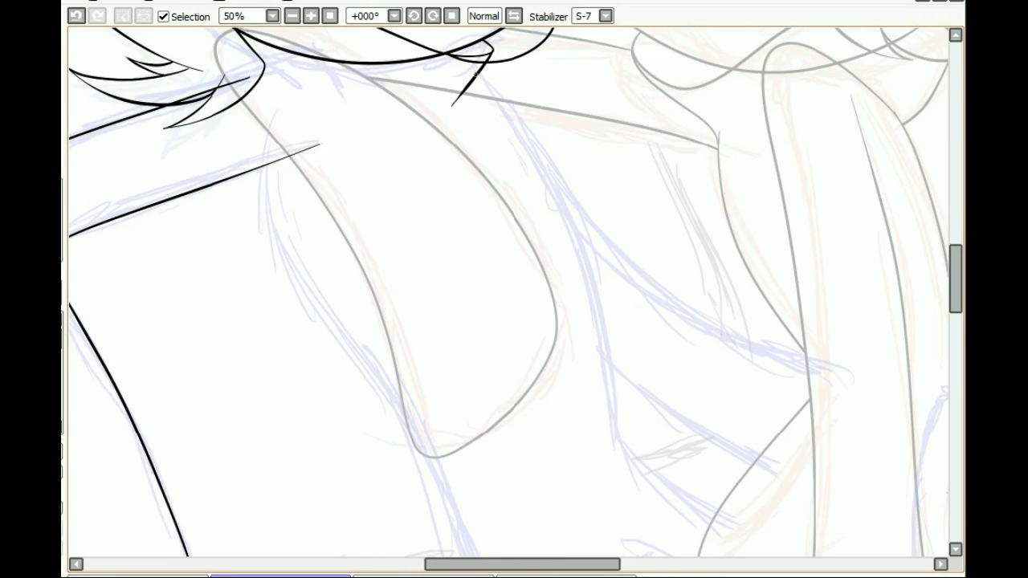
pyautogui.moveTo(475, 73); pyautogui.dragTo(611, 475)
# Ink the back edge of the blue figure's torso, the small fold at the waist and the start of the hip line
pyautogui.moveTo(956, 279); pyautogui.dragTo(955, 306)
pyautogui.moveTo(616, 252); pyautogui.dragTo(639, 284)
pyautogui.moveTo(629, 261); pyautogui.dragTo(679, 302)
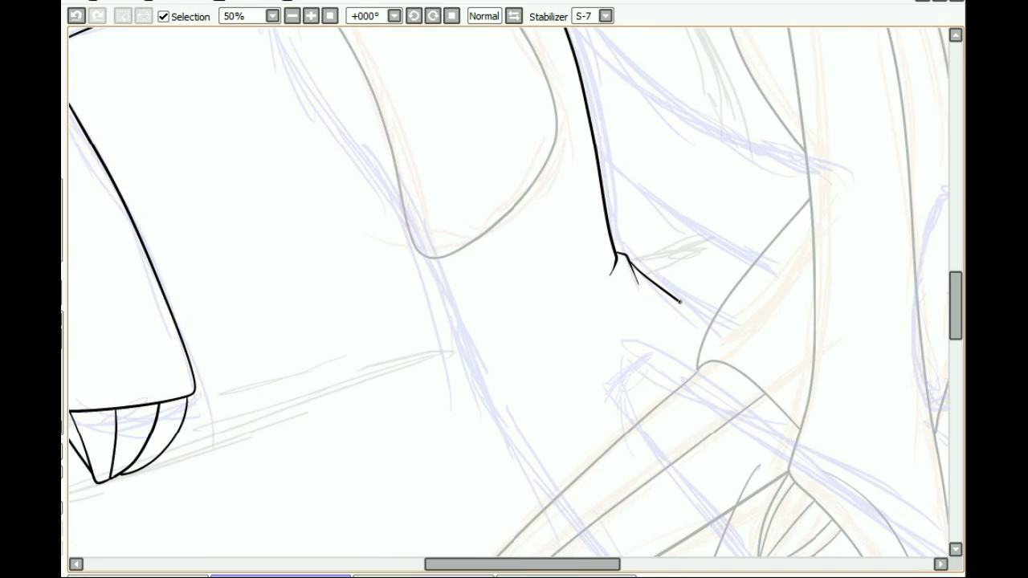
# Ink the blue figure's belt across the waist with a long rectangular buckle at its centre
pyautogui.scroll(-1, 680, 302)
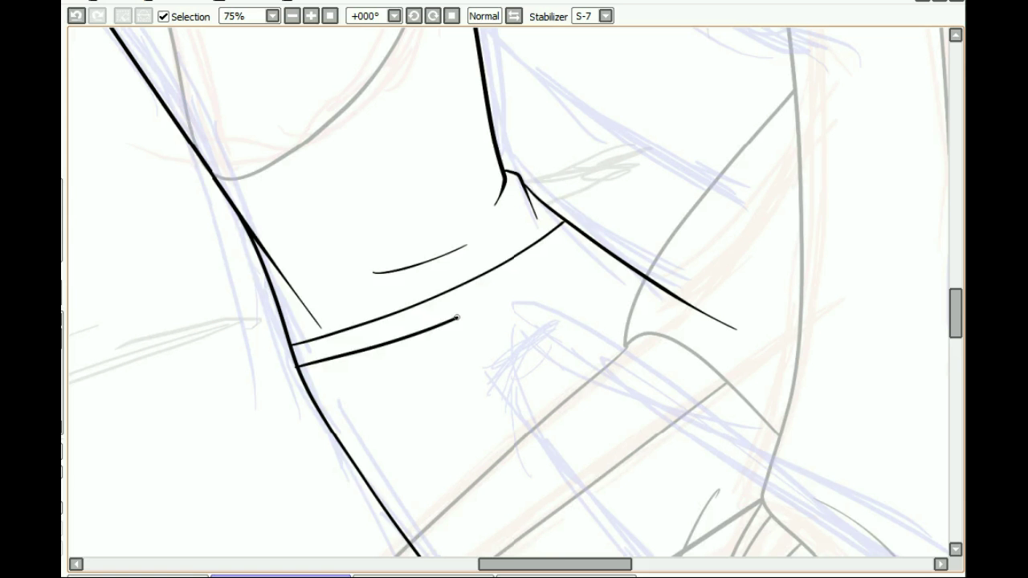
pyautogui.moveTo(457, 317); pyautogui.dragTo(586, 239)
pyautogui.scroll(2, 459, 299)
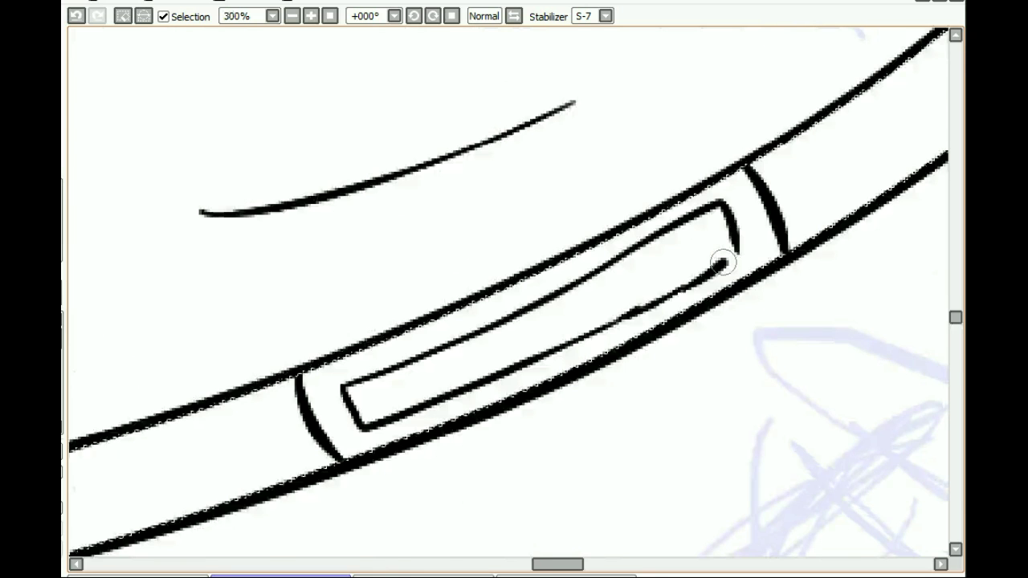
pyautogui.scroll(-7, 723, 262)
pyautogui.scroll(2, 896, 280)
pyautogui.hotkey('ctrl', 'd')
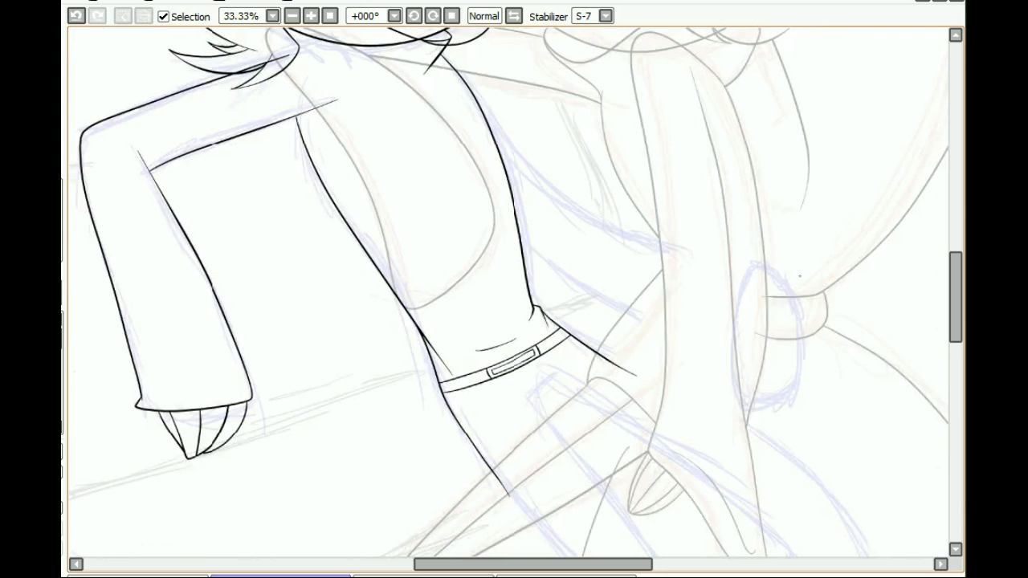
# Ink the blue figure's two flared boots with their cuffs, crossing bands and notched hem
pyautogui.moveTo(800, 276); pyautogui.dragTo(610, 3)
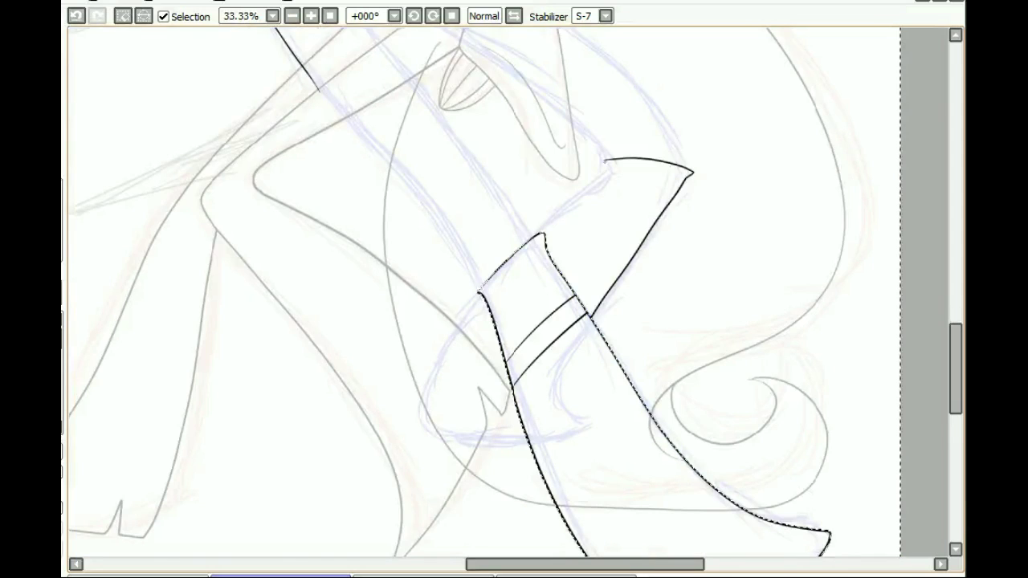
pyautogui.moveTo(605, 161); pyautogui.dragTo(607, 167)
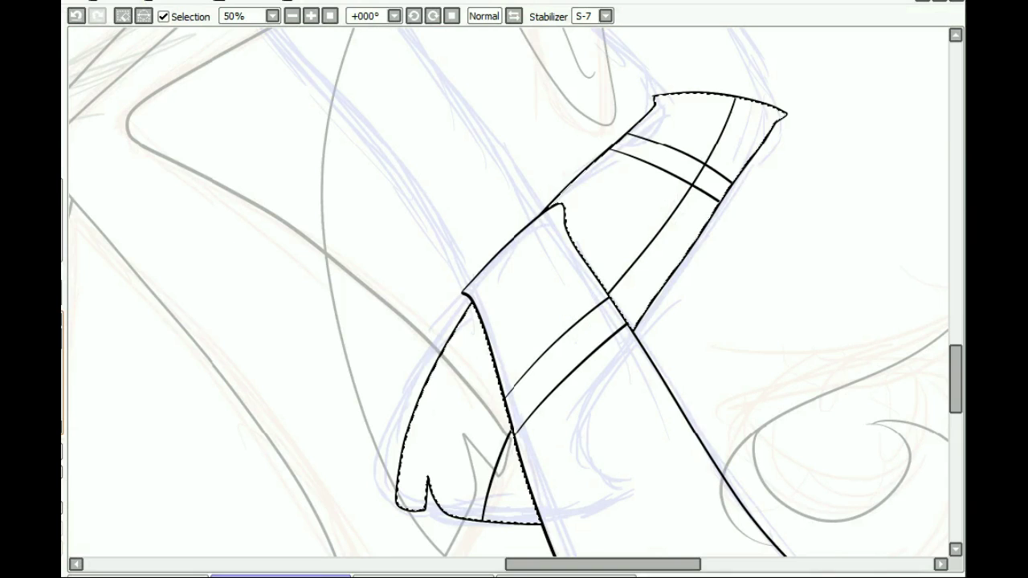
# Ink a rounded square buckle with an inner square on the raised boot's strap and two solid dots below it
pyautogui.scroll(4, 712, 183)
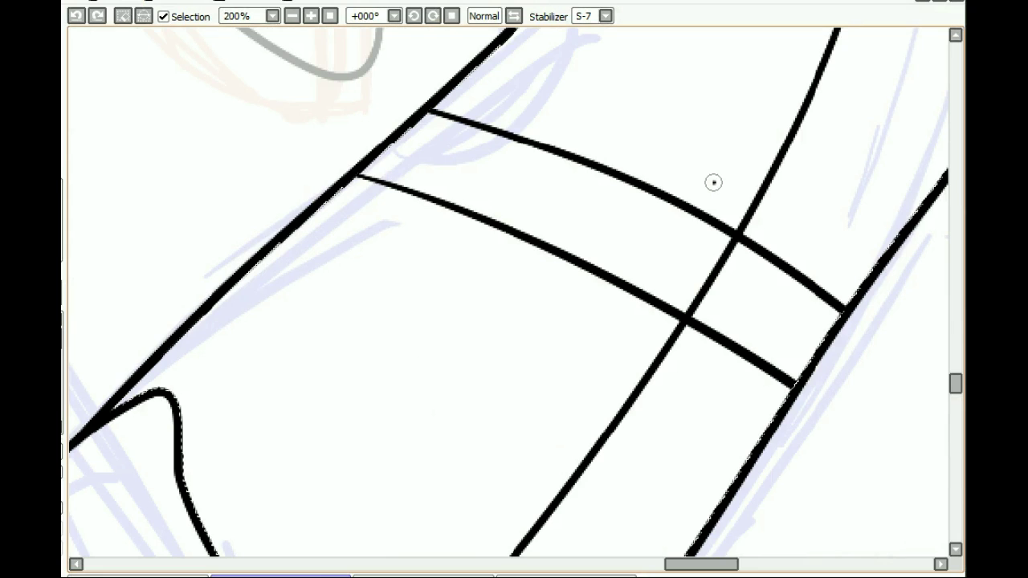
pyautogui.moveTo(713, 182); pyautogui.dragTo(658, 268)
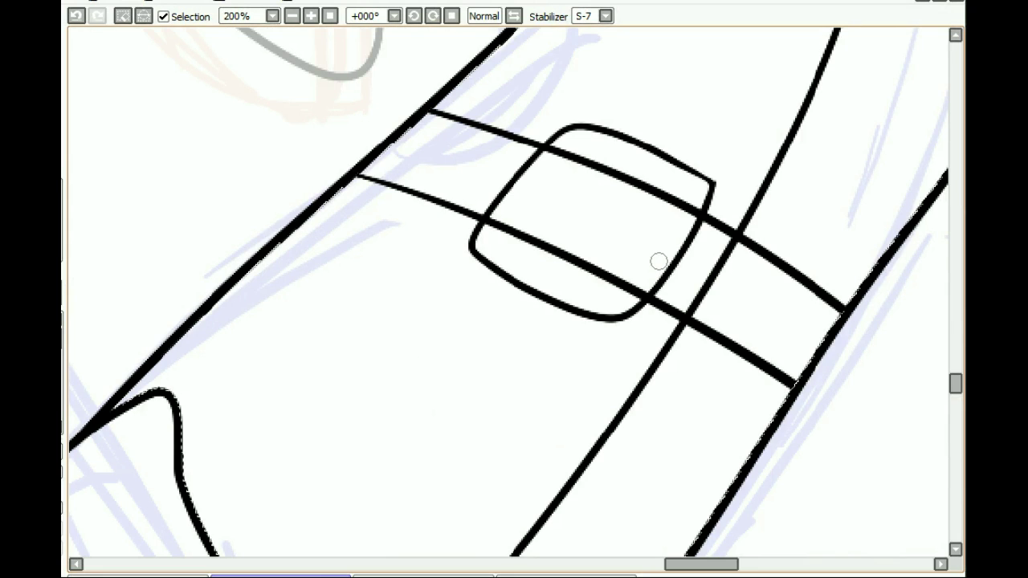
pyautogui.moveTo(569, 163); pyautogui.dragTo(522, 233)
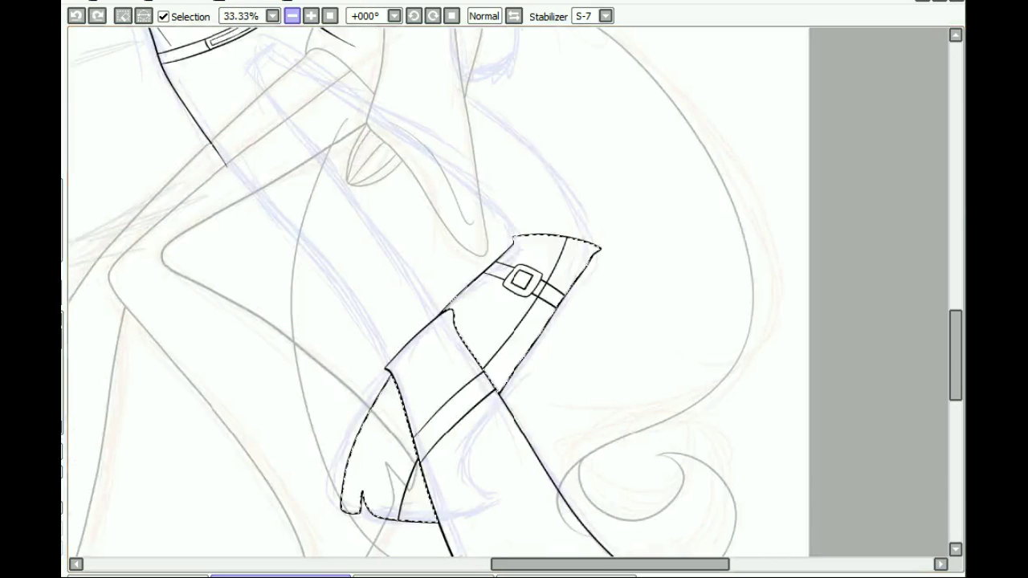
pyautogui.scroll(3, 506, 313)
pyautogui.scroll(-4, 531, 294)
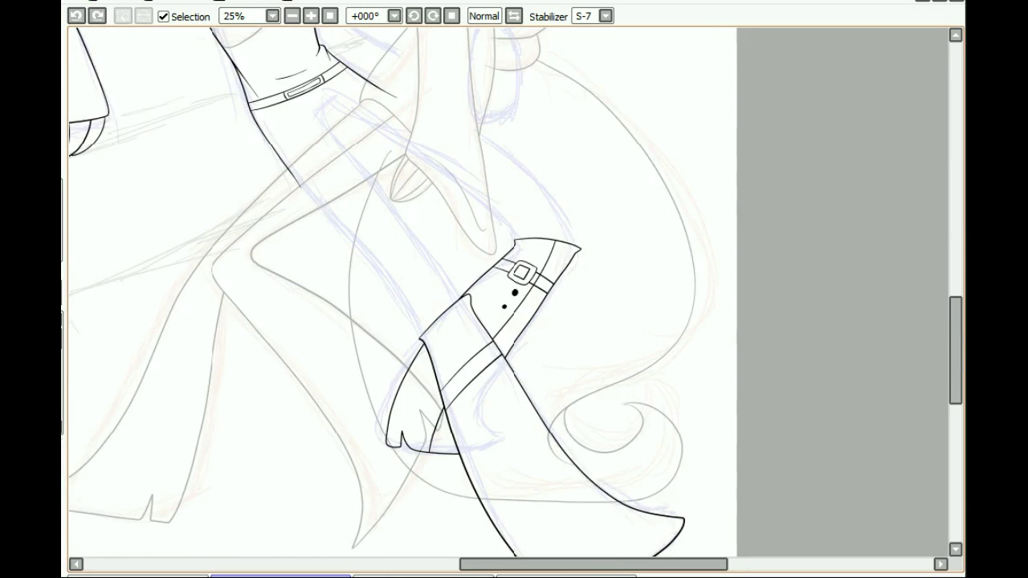
# Ink both edges of the blue figure's front and raised thighs from the hips down to the boot cuffs
pyautogui.click(346, 253)
pyautogui.scroll(1, 345, 253)
pyautogui.moveTo(339, 124); pyautogui.dragTo(529, 368)
pyautogui.moveTo(339, 124); pyautogui.dragTo(367, 100)
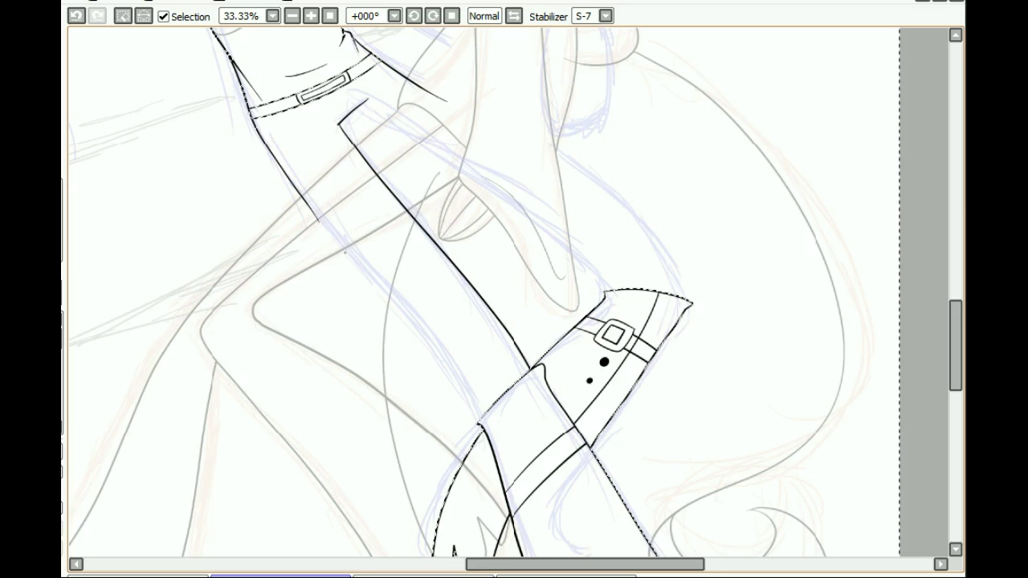
pyautogui.hotkey('ctrl', 'z')
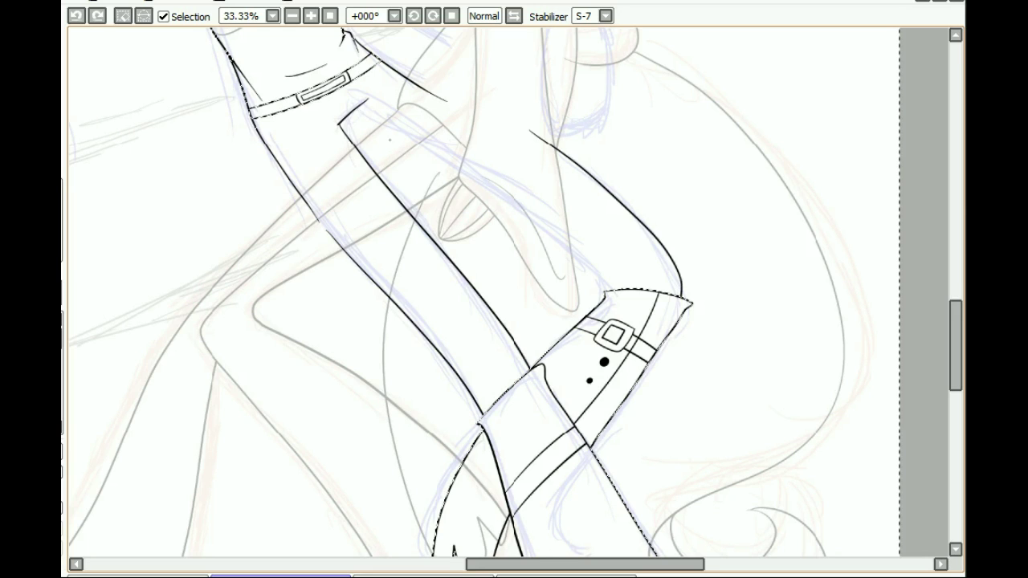
pyautogui.hotkey('ctrl', 'd')
pyautogui.scroll(-2, 484, 300)
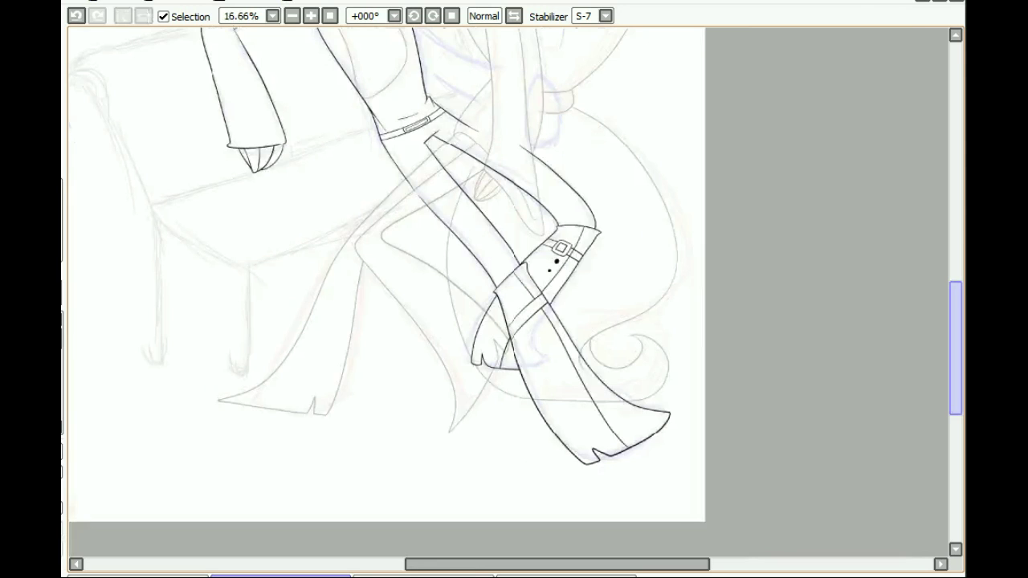
# Ink the upper and lower edges of the blue figure's far sleeve reaching around the pink figure's waist
pyautogui.scroll(3, 410, 81)
pyautogui.moveTo(955, 277)
pyautogui.mouseDown()
pyautogui.moveTo(955, 293)
pyautogui.moveTo(956, 283)
pyautogui.mouseUp()
pyautogui.hotkey('ctrl', 'z')
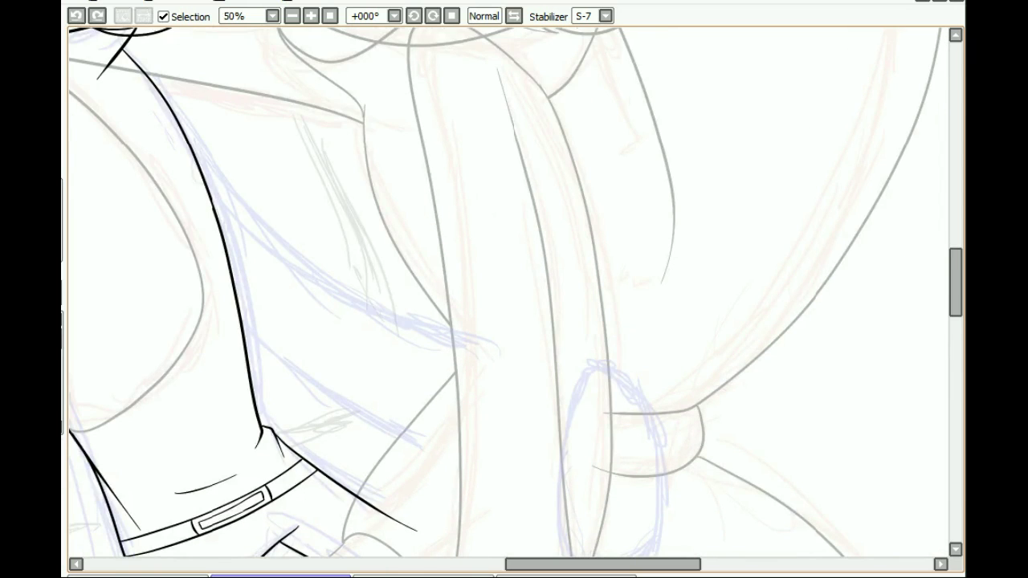
pyautogui.scroll(2, 508, 291)
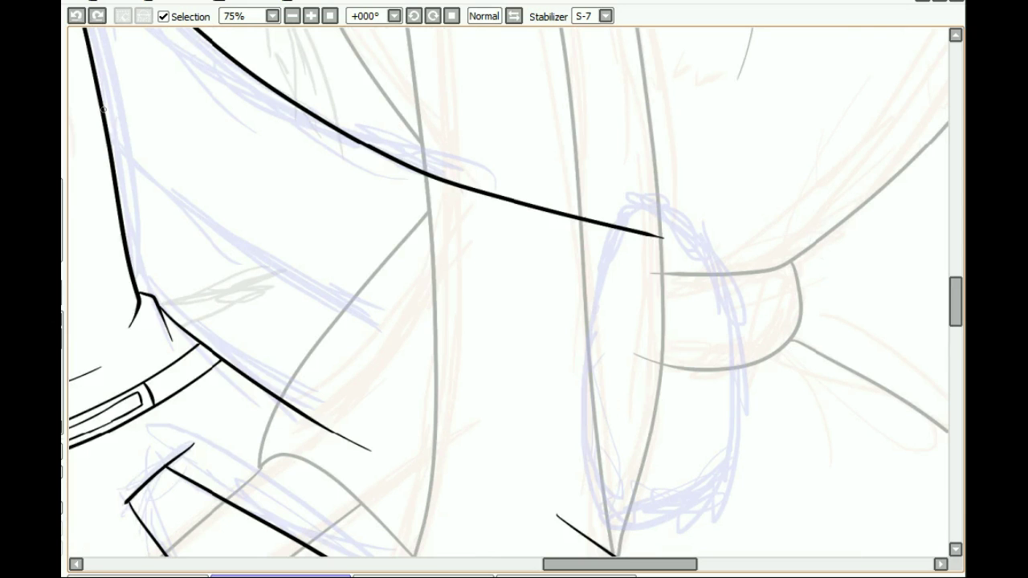
pyautogui.click(310, 16)
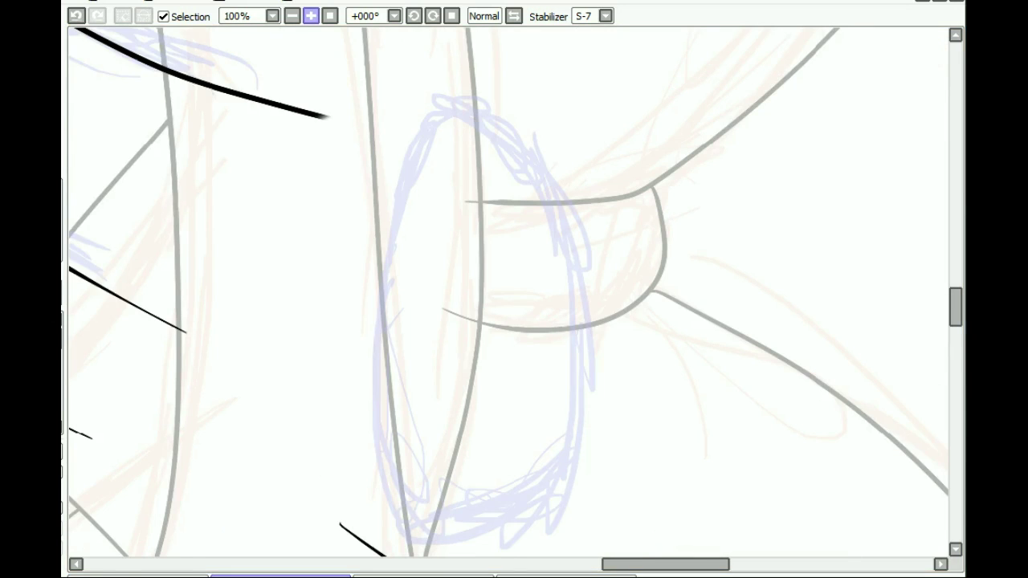
# Ink the blue figure's far hand with four overlapping fingers and the back of the hand beside the ponytail band
pyautogui.moveTo(955, 306); pyautogui.dragTo(955, 309)
pyautogui.moveTo(556, 173); pyautogui.dragTo(409, 203)
pyautogui.moveTo(523, 169); pyautogui.dragTo(392, 276)
pyautogui.hotkey('ctrl', 'z')
pyautogui.moveTo(522, 166)
pyautogui.mouseDown()
pyautogui.moveTo(390, 233)
pyautogui.moveTo(417, 272)
pyautogui.mouseUp()
pyautogui.moveTo(501, 224); pyautogui.dragTo(387, 375)
pyautogui.moveTo(486, 304); pyautogui.dragTo(491, 366)
pyautogui.moveTo(556, 165); pyautogui.dragTo(488, 389)
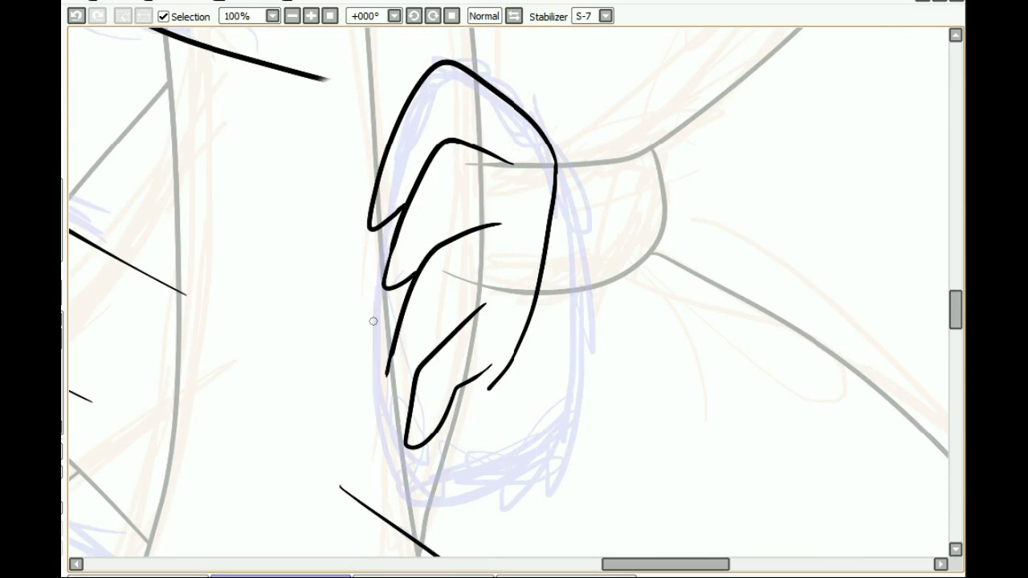
pyautogui.click(292, 16)
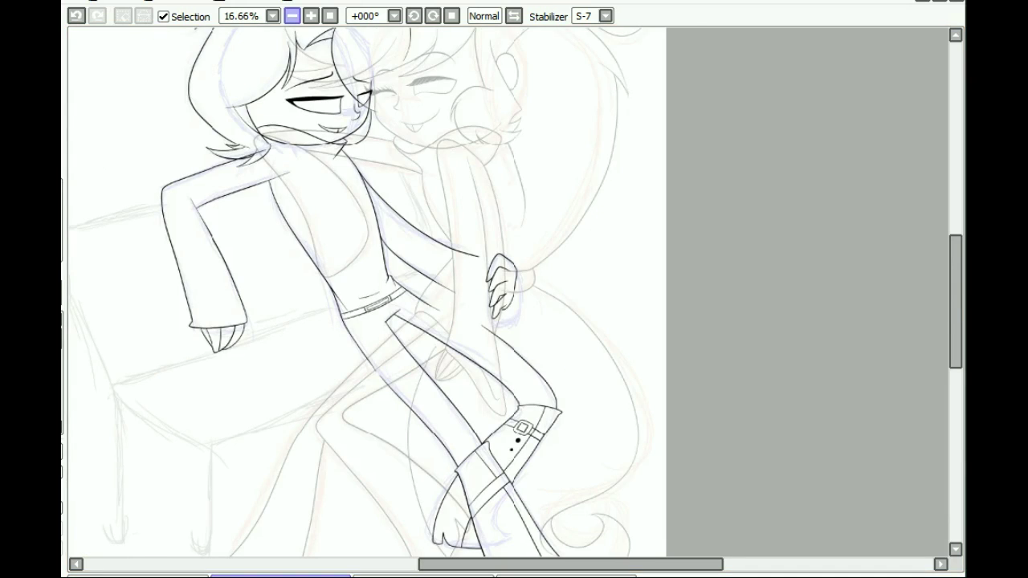
# Isolate the pink figure's line art and erase its jaw and ponytail lines where the collar, sleeve and leg overlap them
pyautogui.click(292, 16)
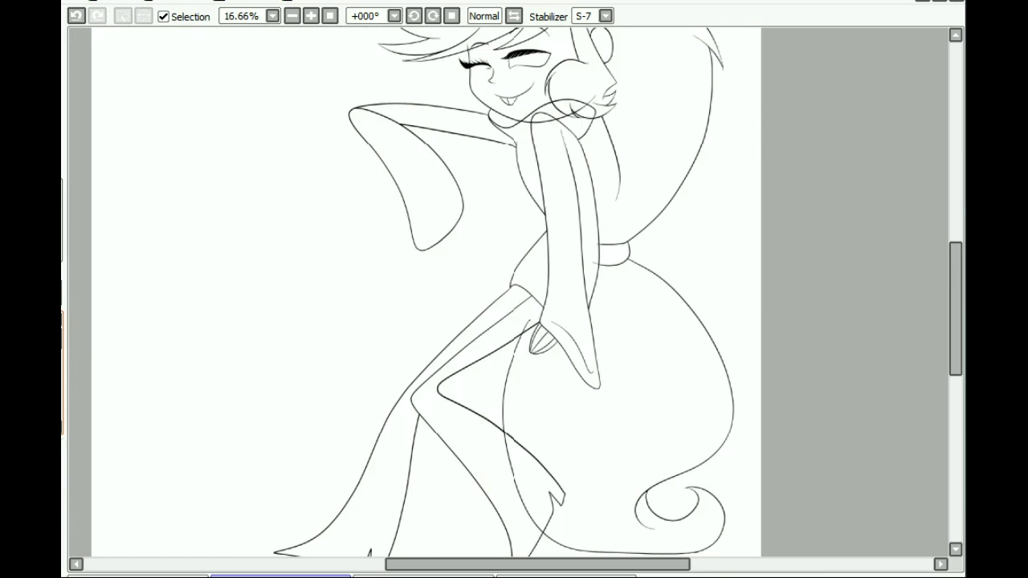
pyautogui.scroll(2, 508, 292)
pyautogui.scroll(2, 508, 292)
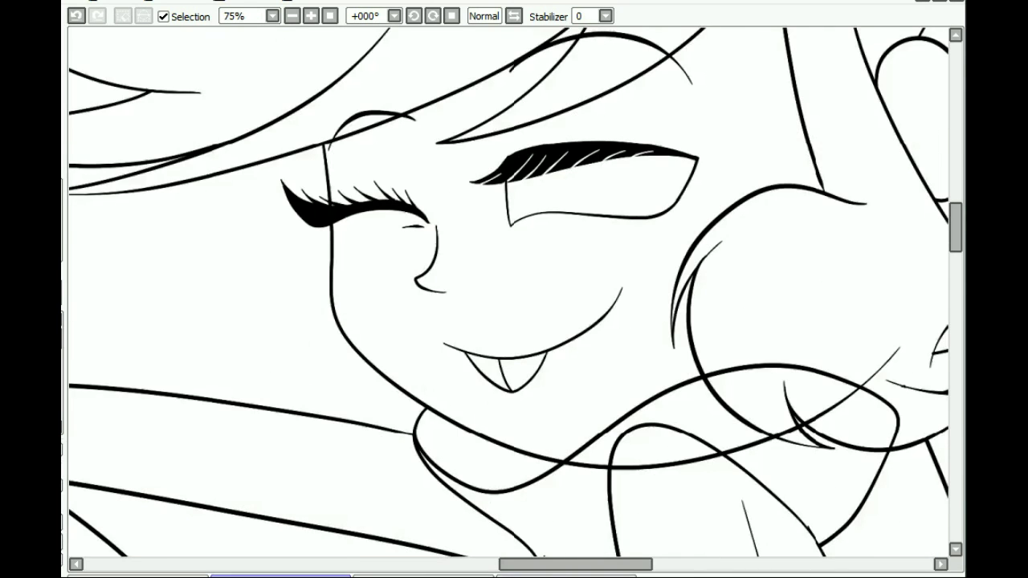
pyautogui.scroll(-3, 863, 167)
pyautogui.scroll(-6, 863, 167)
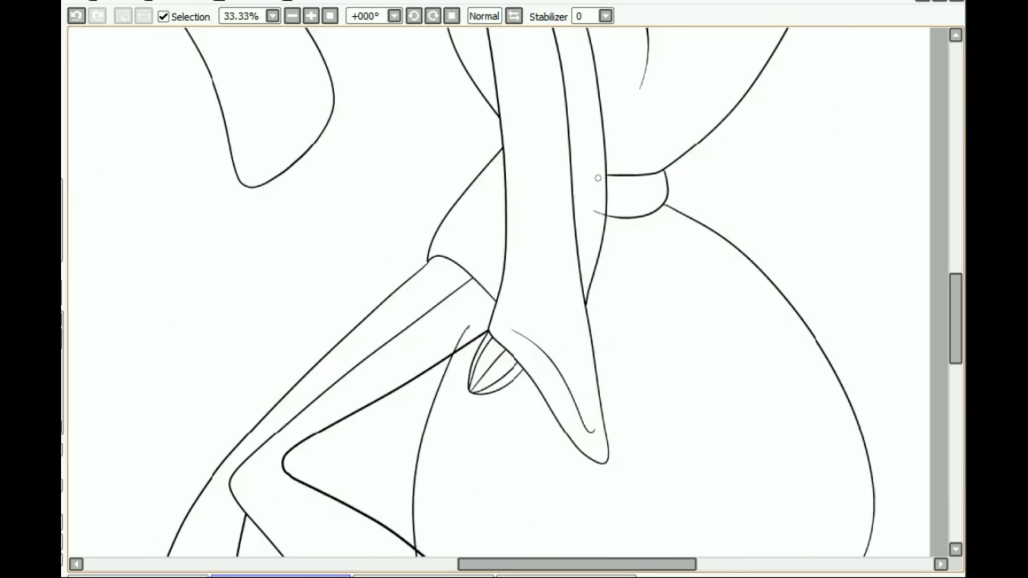
pyautogui.scroll(-5, 597, 177)
pyautogui.hotkey('ctrl', 'z')
pyautogui.scroll(8, 440, 233)
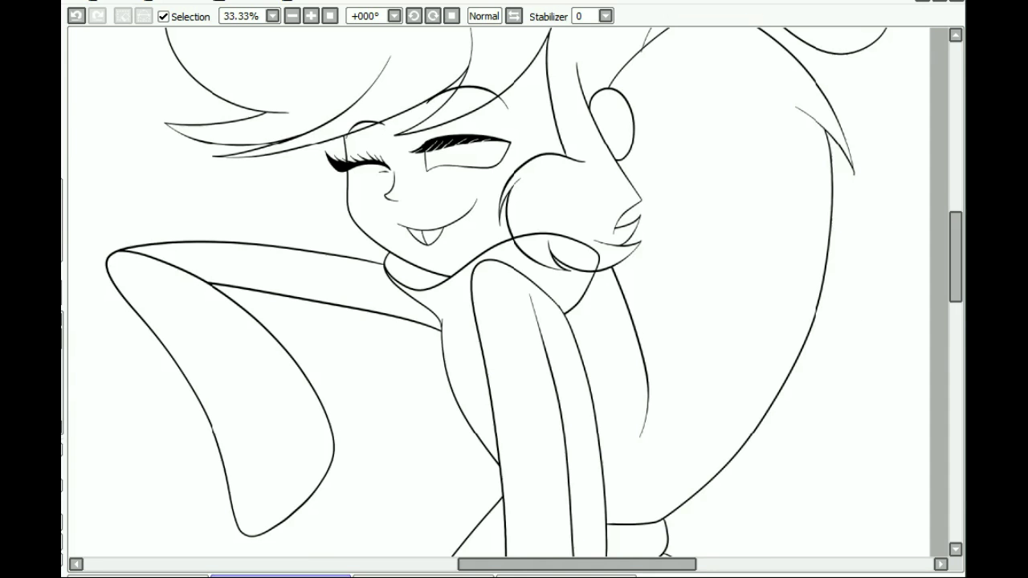
# Clean up the pink figure's hair lines near the ponytail base and show the blue figure's line art again
pyautogui.scroll(3, 560, 118)
pyautogui.moveTo(560, 118); pyautogui.dragTo(770, 209)
pyautogui.scroll(-4, 629, 186)
pyautogui.scroll(-3, 628, 186)
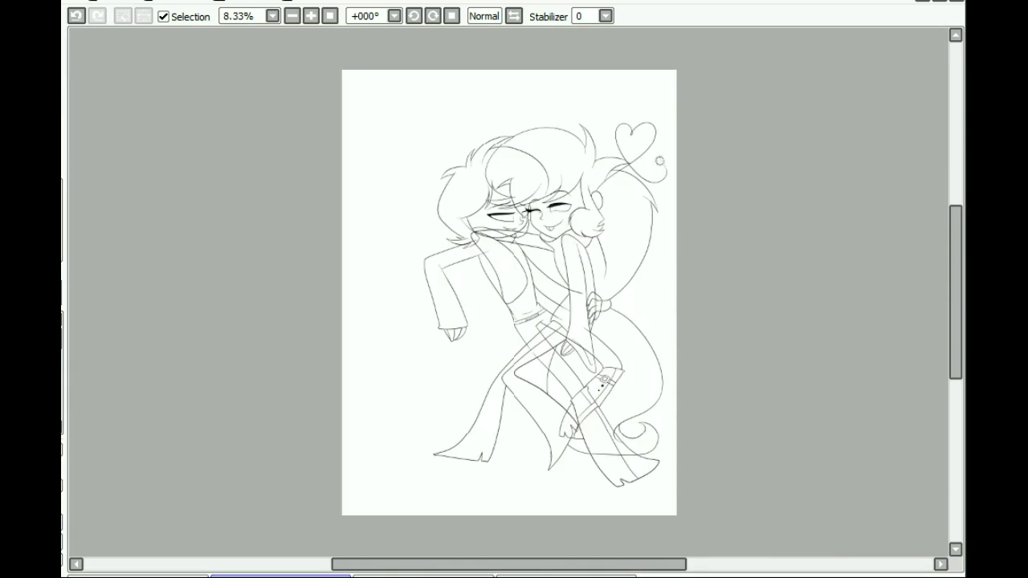
# Erase the blue figure's far eyebrow and the parts of the far eye and face outline overlapping the pink figure's face
pyautogui.scroll(5, 517, 212)
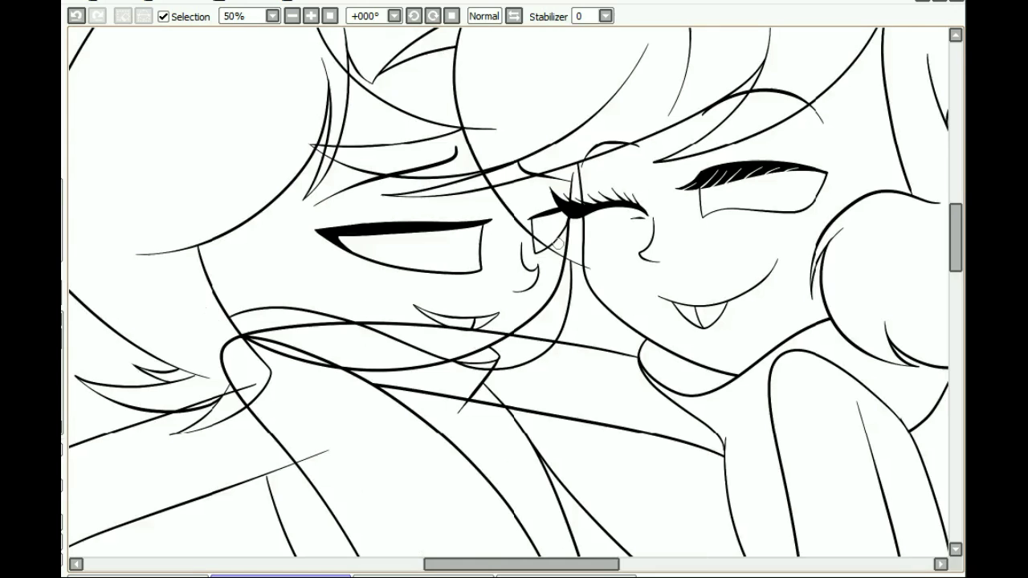
pyautogui.scroll(3, 553, 295)
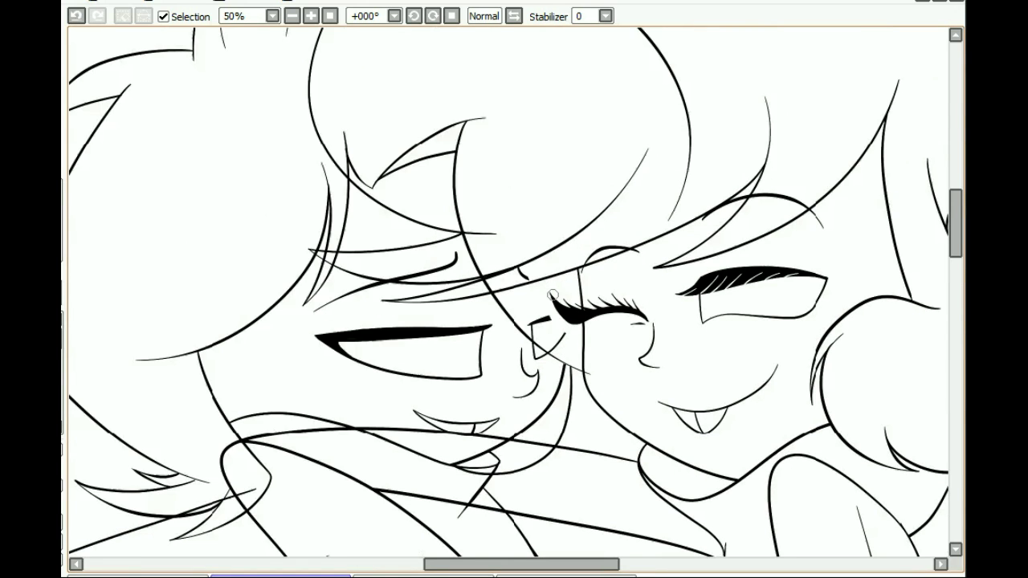
pyautogui.moveTo(520, 268); pyautogui.dragTo(528, 279)
pyautogui.moveTo(549, 319); pyautogui.dragTo(554, 347)
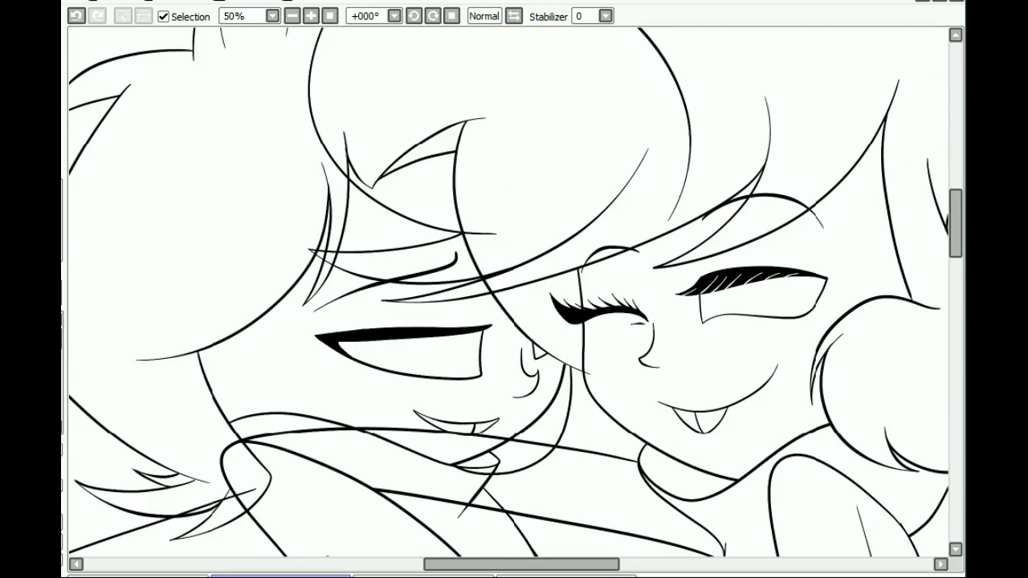
# Erase the blue figure's far sleeve, hip and leg lines where they pass behind the pink figure's torso and thigh
pyautogui.scroll(1, 409, 499)
pyautogui.moveTo(409, 499); pyautogui.dragTo(736, 278)
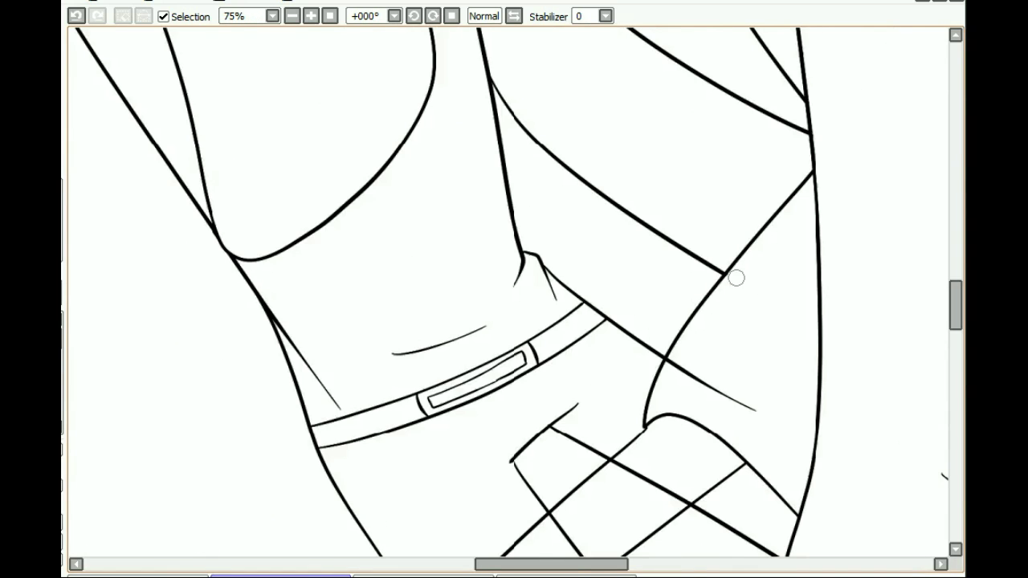
pyautogui.scroll(-3, 736, 277)
pyautogui.scroll(-2, 699, 230)
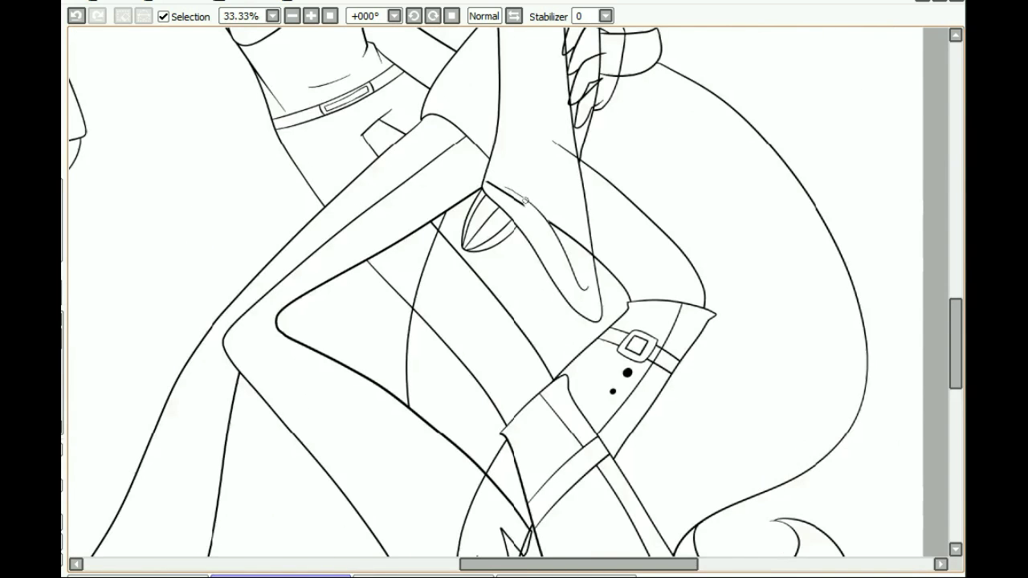
# Erase the blue figure's raised thigh lines that run through the pink figure's near sleeve
pyautogui.moveTo(525, 201); pyautogui.dragTo(488, 183)
pyautogui.moveTo(554, 143); pyautogui.dragTo(575, 159)
pyautogui.scroll(3, 572, 173)
pyautogui.scroll(-3, 832, 341)
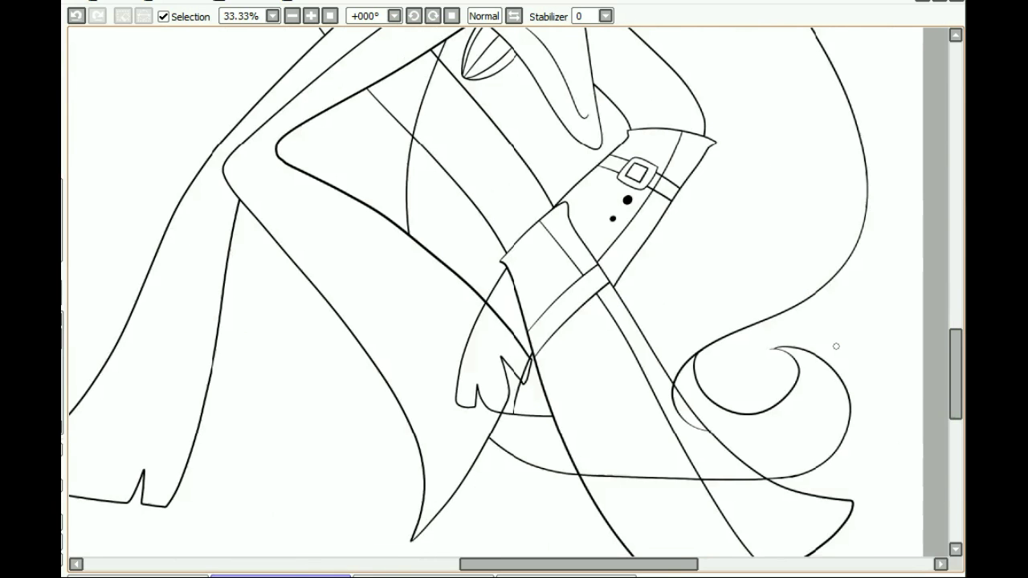
pyautogui.scroll(-1, 834, 327)
pyautogui.scroll(5, 834, 327)
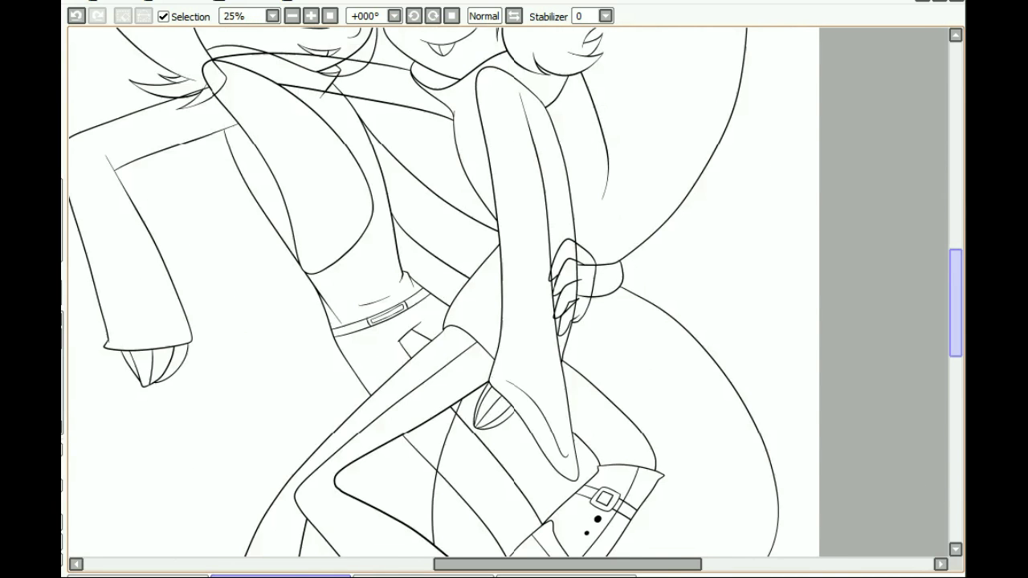
# Erase the blue figure's hair and fringe strokes that lie inside the pink figure's large fringe
pyautogui.scroll(2, 834, 326)
pyautogui.scroll(3, 513, 293)
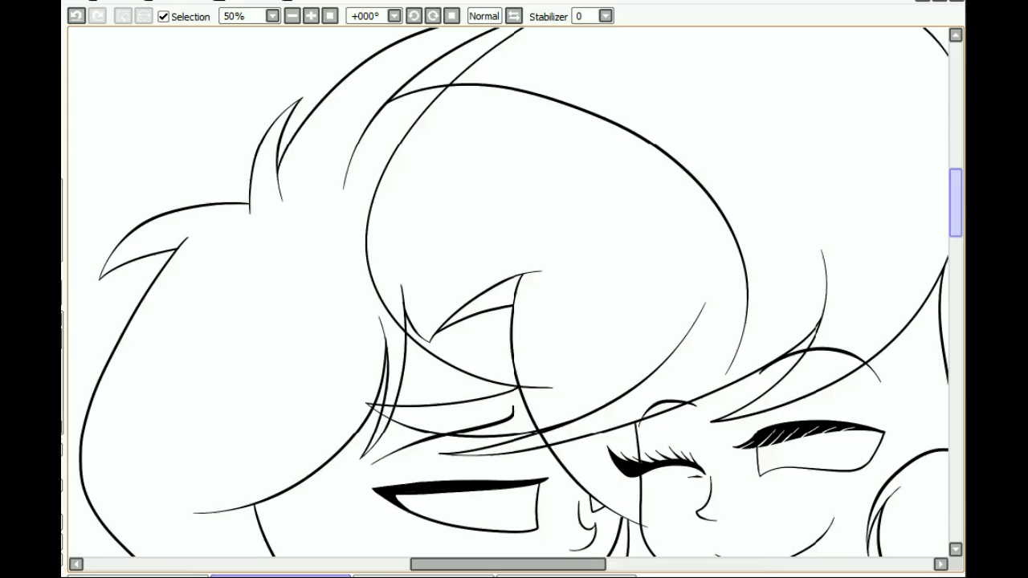
pyautogui.scroll(1, 514, 293)
pyautogui.scroll(-3, 527, 297)
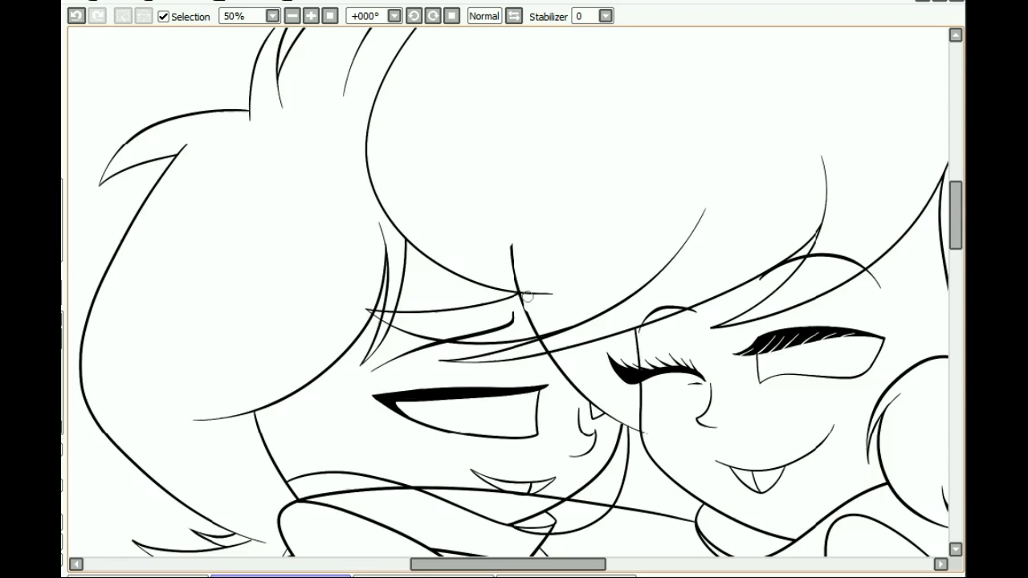
pyautogui.hotkey('ctrl', 'z')
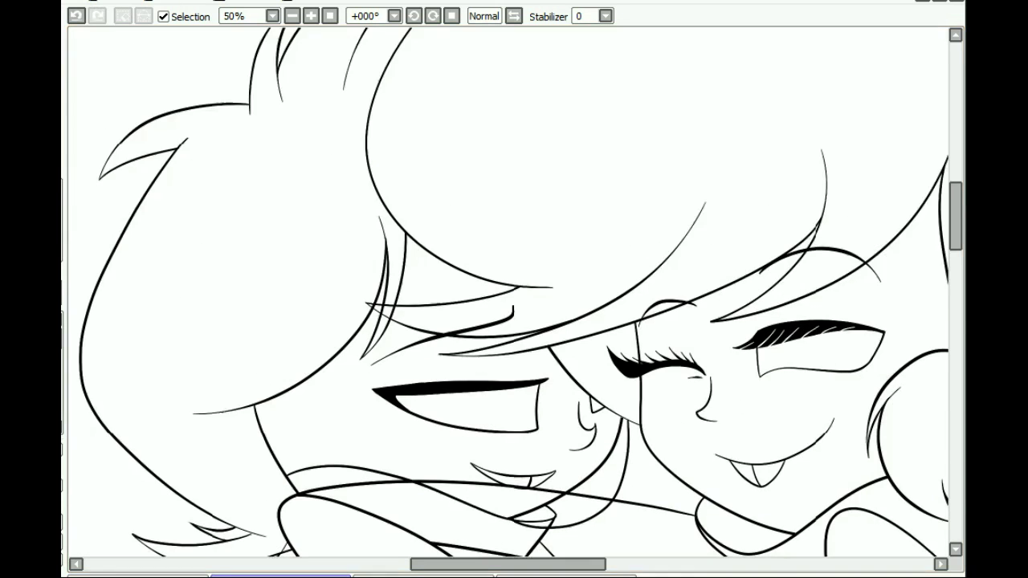
# Erase the blue figure's side lock lines where the tip of the pink figure's fringe crosses them
pyautogui.scroll(3, 373, 295)
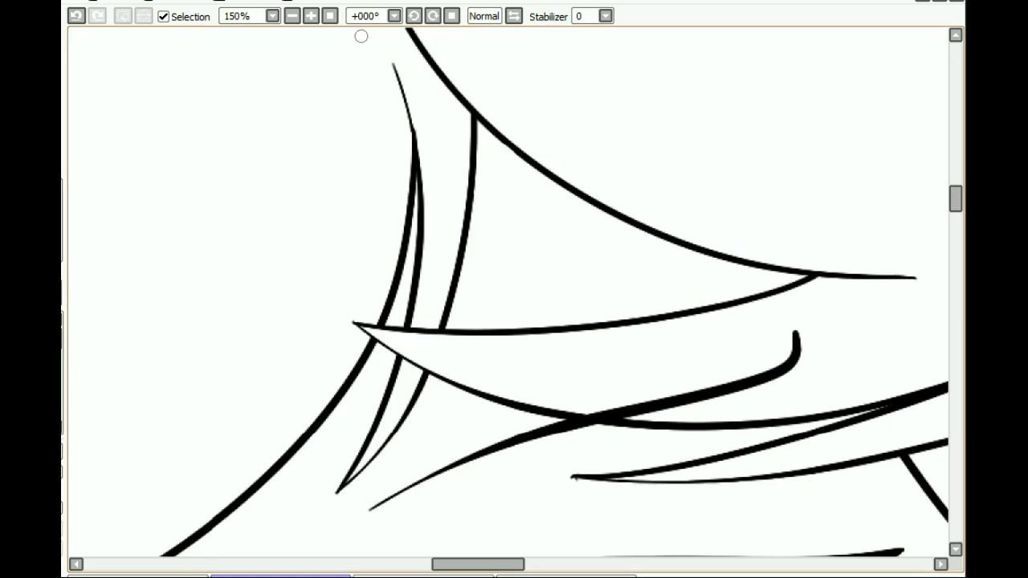
pyautogui.scroll(-6, 361, 36)
pyautogui.moveTo(955, 278); pyautogui.dragTo(955, 330)
pyautogui.press('Home')
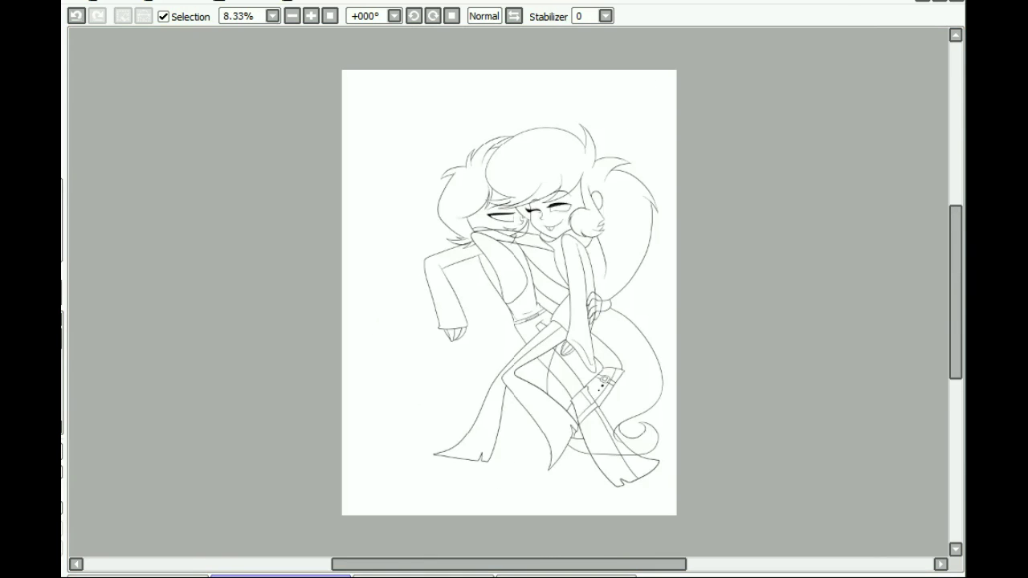
# Erase the ponytailed figure's near sleeve edge where it passes through the other figure's hand at the waist
pyautogui.scroll(6, 550, 250)
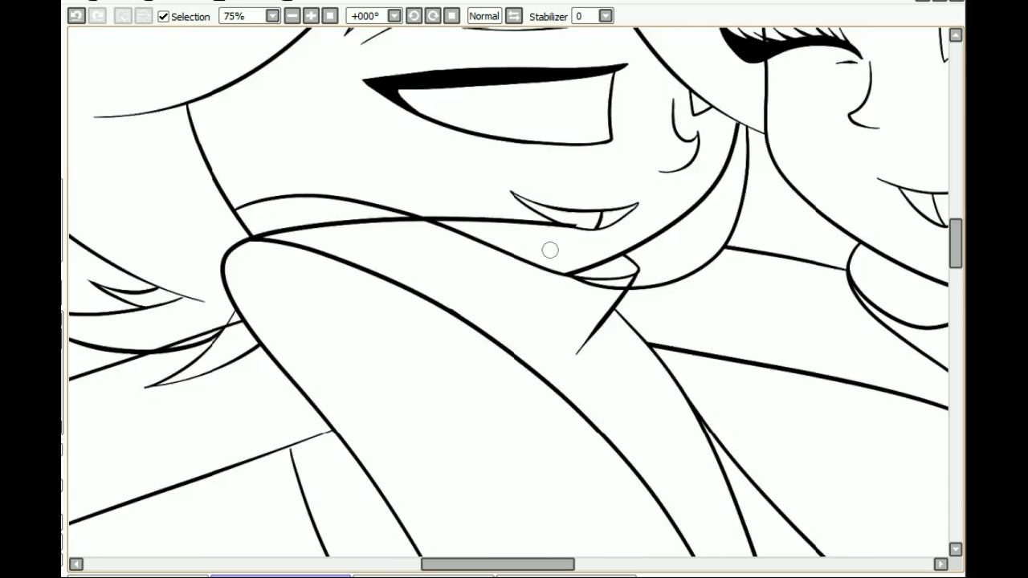
pyautogui.scroll(-3, 549, 250)
pyautogui.scroll(3, 763, 554)
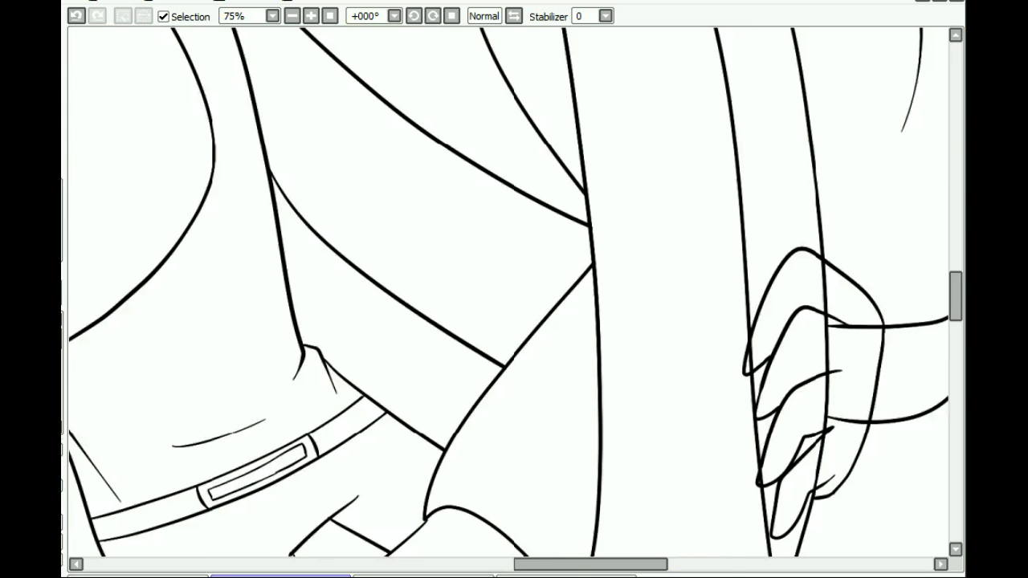
pyautogui.moveTo(803, 361); pyautogui.dragTo(424, 224)
pyautogui.moveTo(444, 127); pyautogui.dragTo(438, 353)
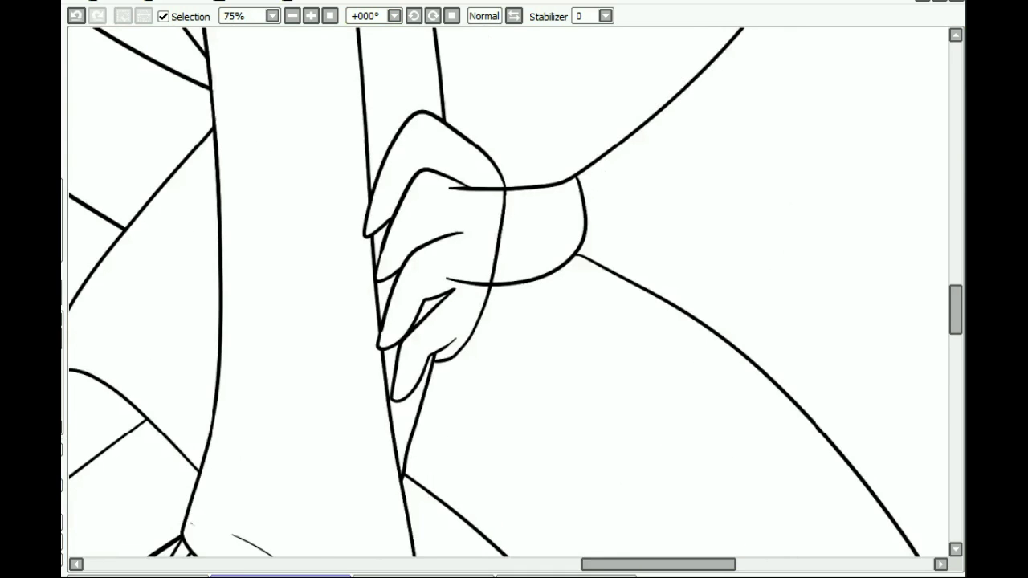
# Erase the ponytail curl lines where they run through the flared boot of the leg in front
pyautogui.scroll(-1, 513, 289)
pyautogui.moveTo(578, 214); pyautogui.dragTo(585, 233)
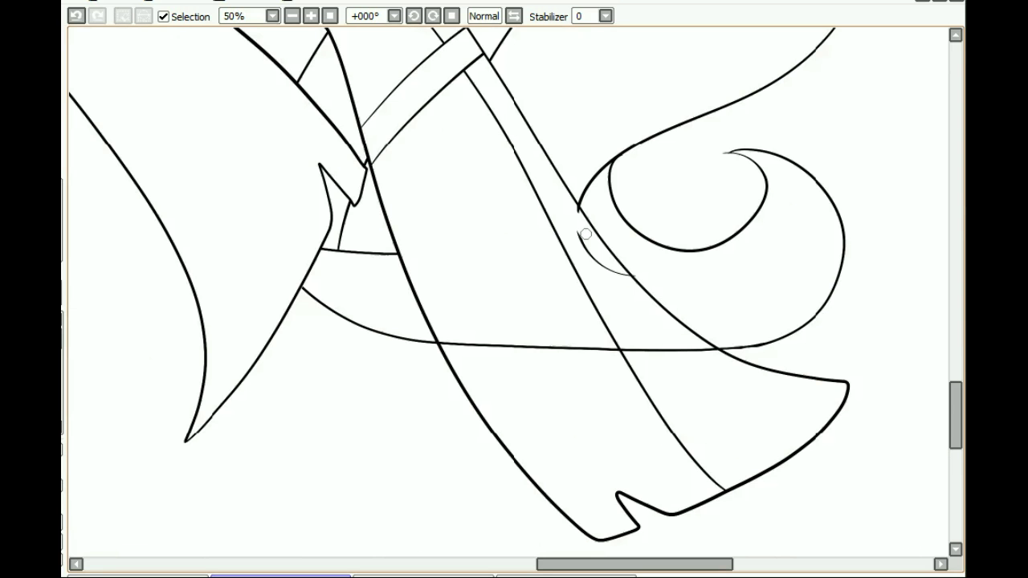
pyautogui.scroll(-2, 585, 234)
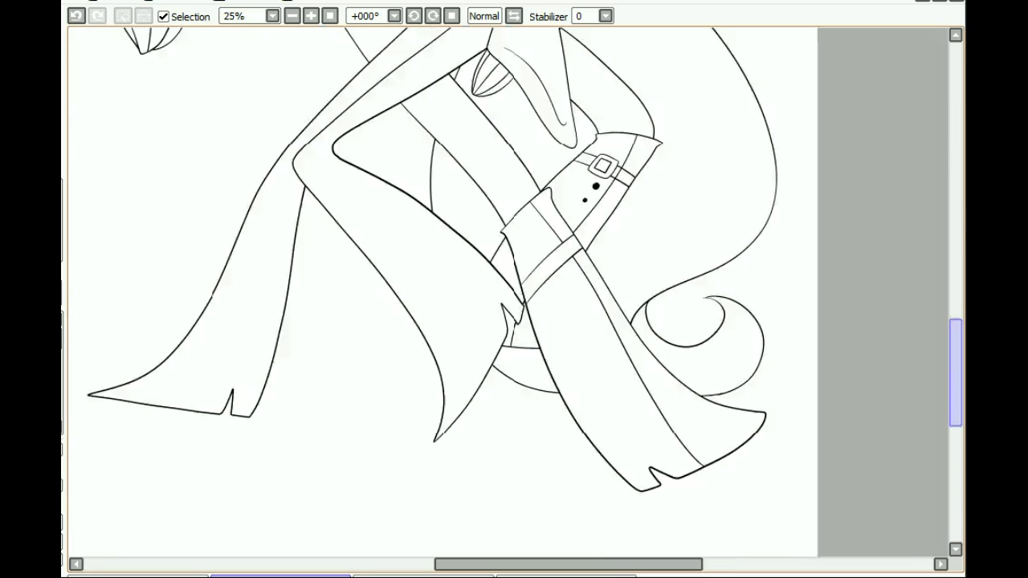
# Erase the stray shoulder line that crosses the left figure's high collar and chin
pyautogui.moveTo(956, 373); pyautogui.dragTo(955, 215)
pyautogui.scroll(2, 514, 289)
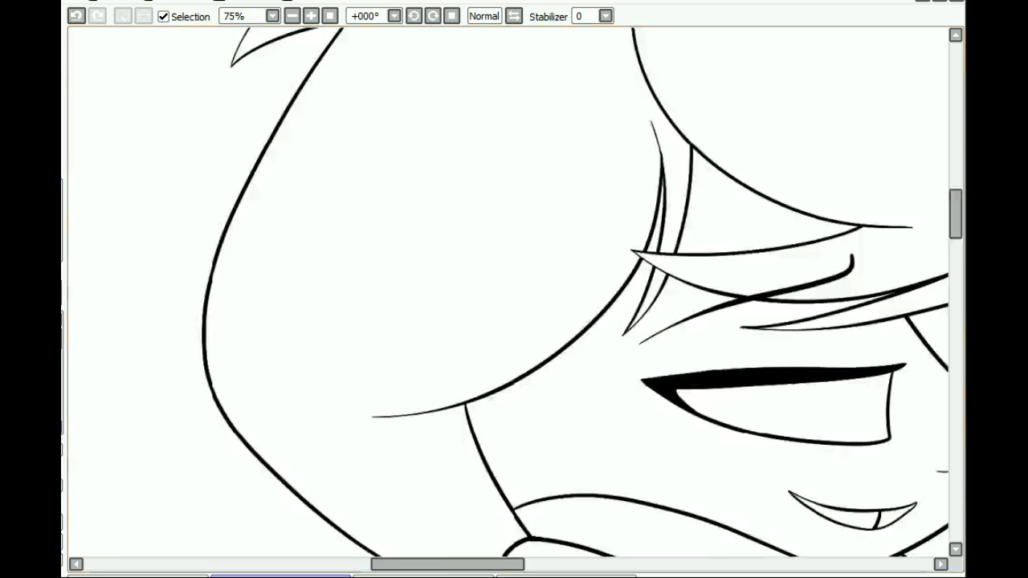
pyautogui.moveTo(809, 552); pyautogui.dragTo(614, 264)
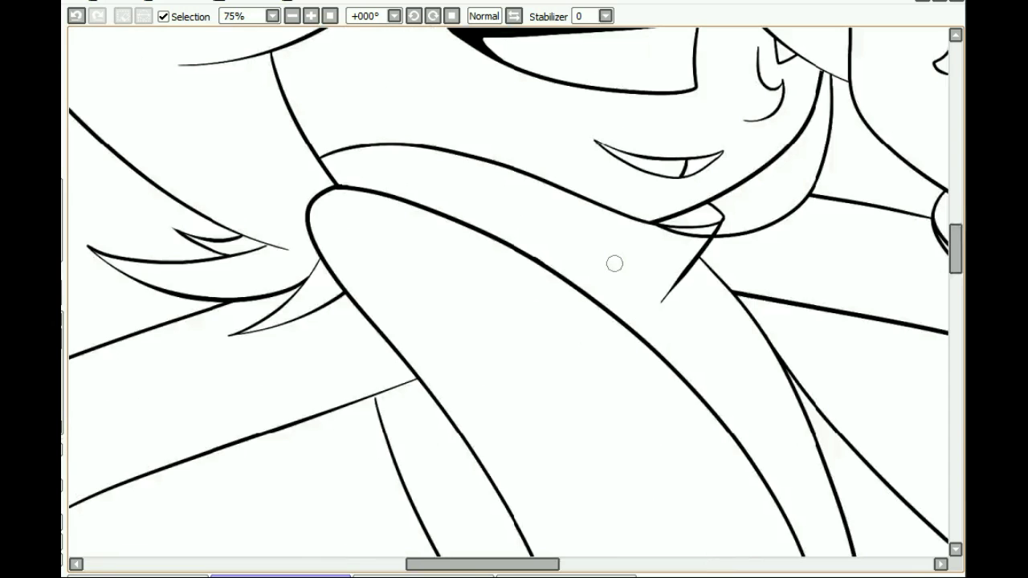
pyautogui.scroll(-7, 661, 218)
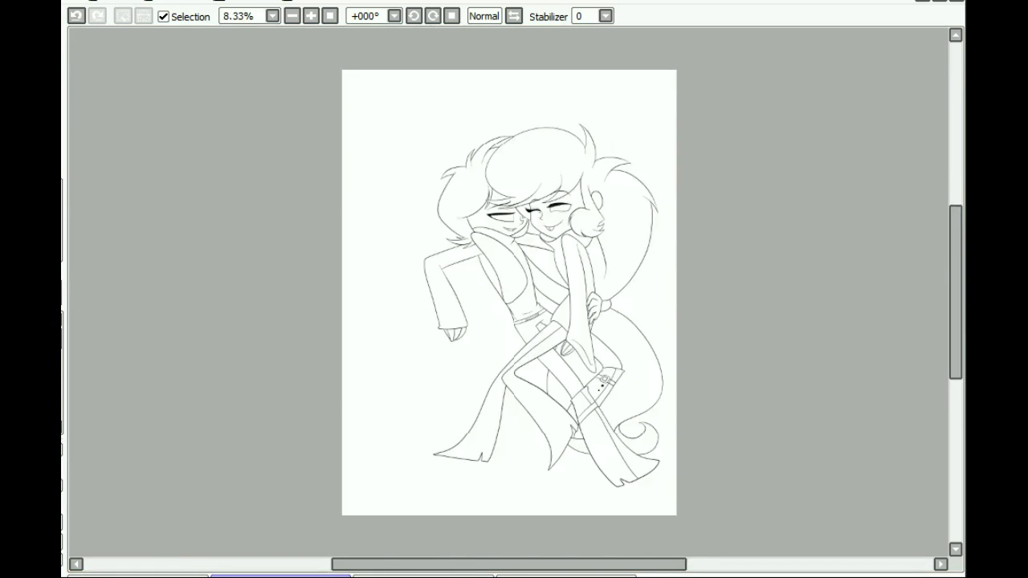
# Select the left figure's hair, collar, sleeves, top, trousers and boot straps, fill them with black, and clear the selection
pyautogui.scroll(1, 509, 293)
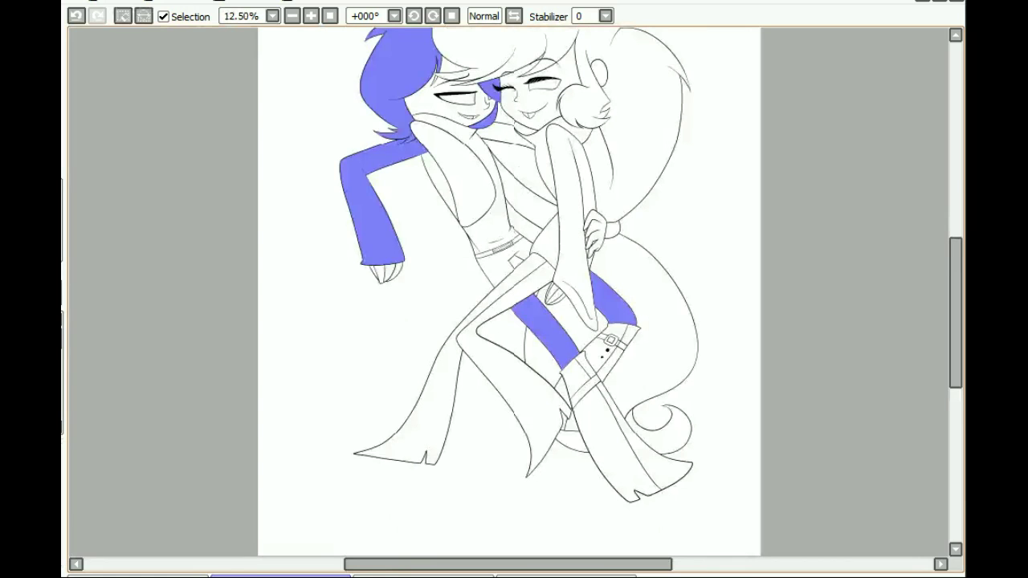
pyautogui.click(497, 268)
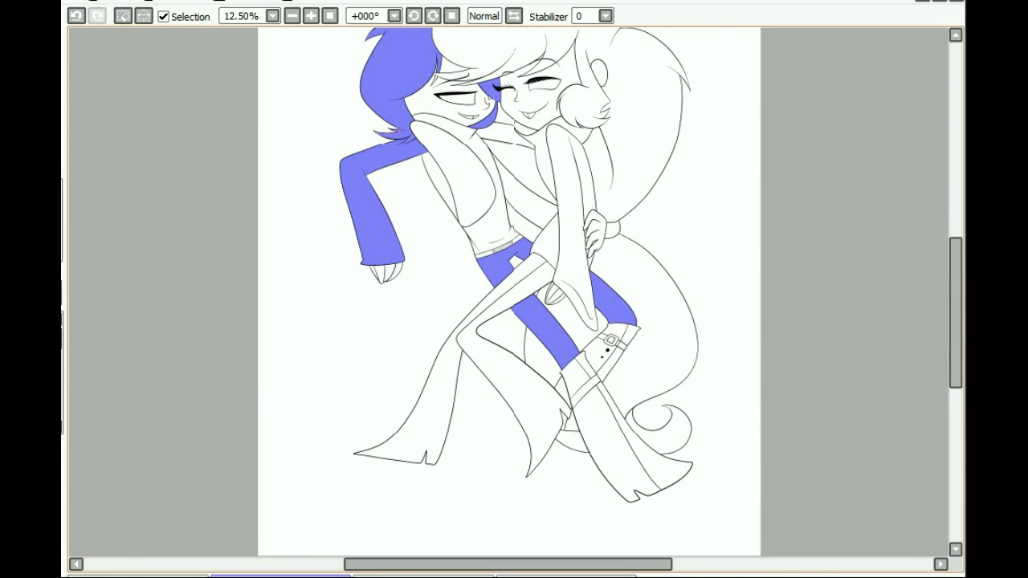
pyautogui.scroll(3, 509, 327)
pyautogui.click(812, 374)
pyautogui.hotkey('ctrl', 'z')
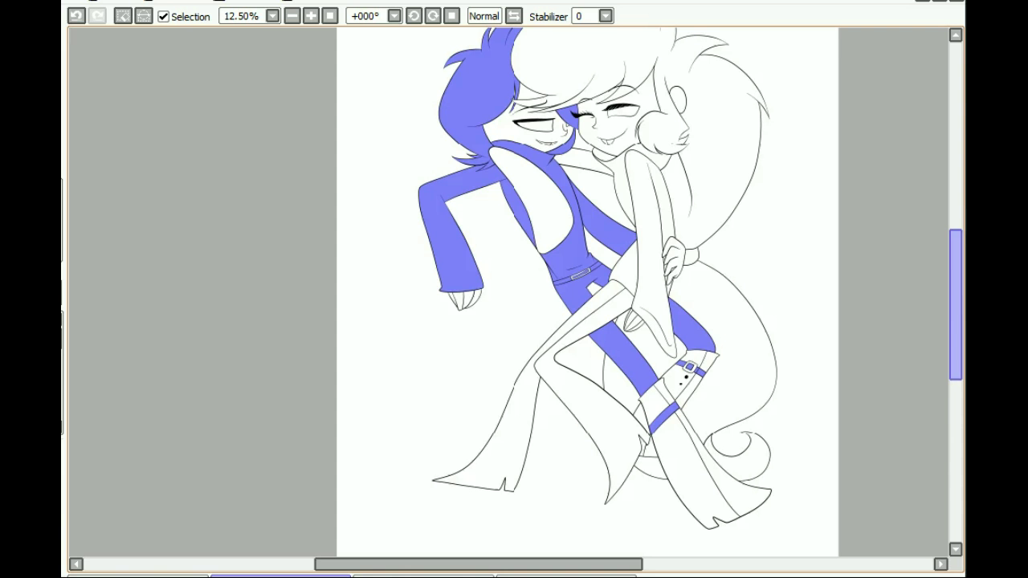
pyautogui.hotkey('ctrl', 'd')
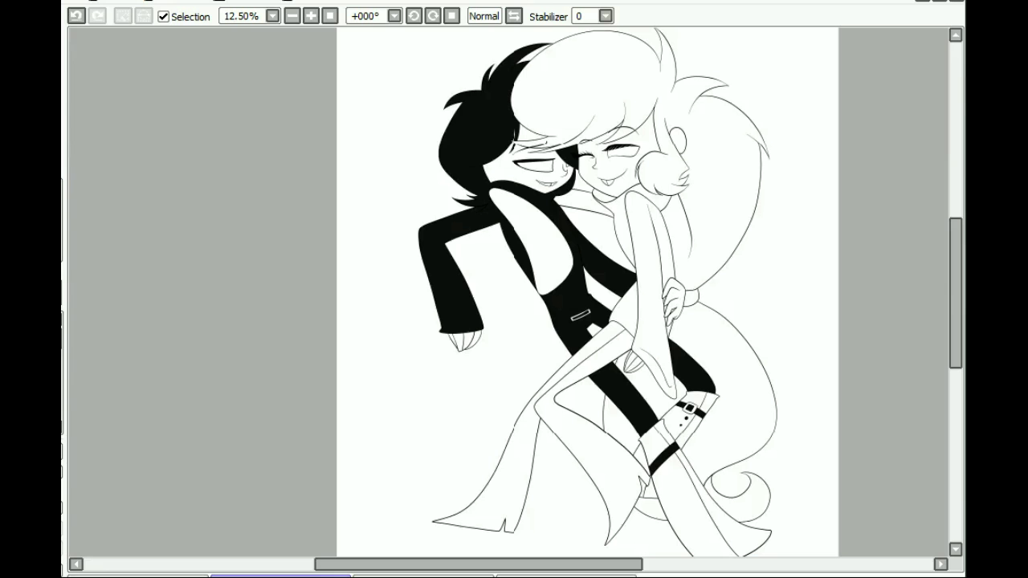
# Select the black-haired figure's face and hands and paint them a pale off-white skin colour
pyautogui.click(502, 171)
pyautogui.click(530, 134)
pyautogui.click(473, 340)
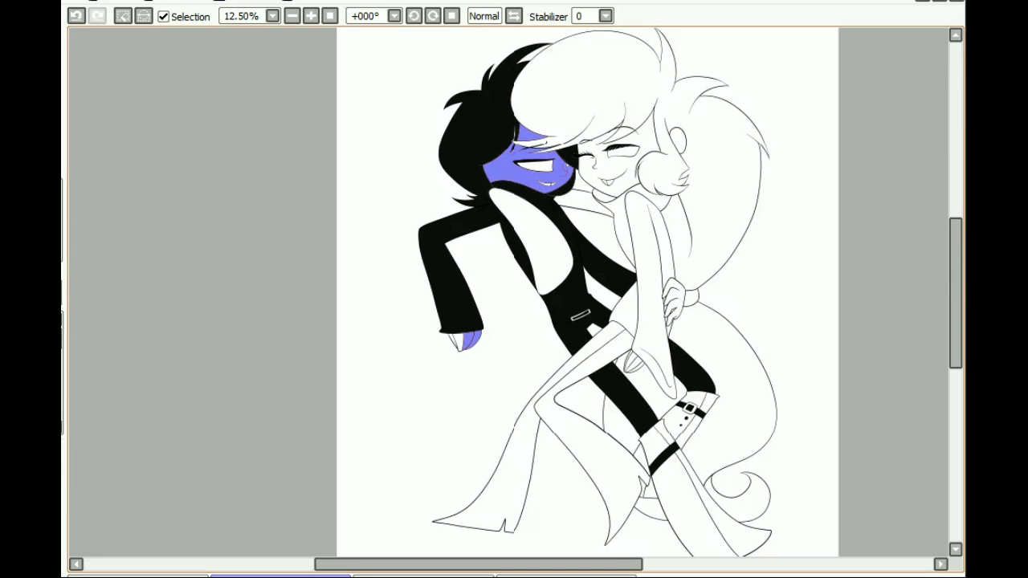
pyautogui.click(311, 16)
pyautogui.click(310, 16)
pyautogui.click(310, 16)
pyautogui.press('b')
pyautogui.click(292, 16)
pyautogui.click(293, 16)
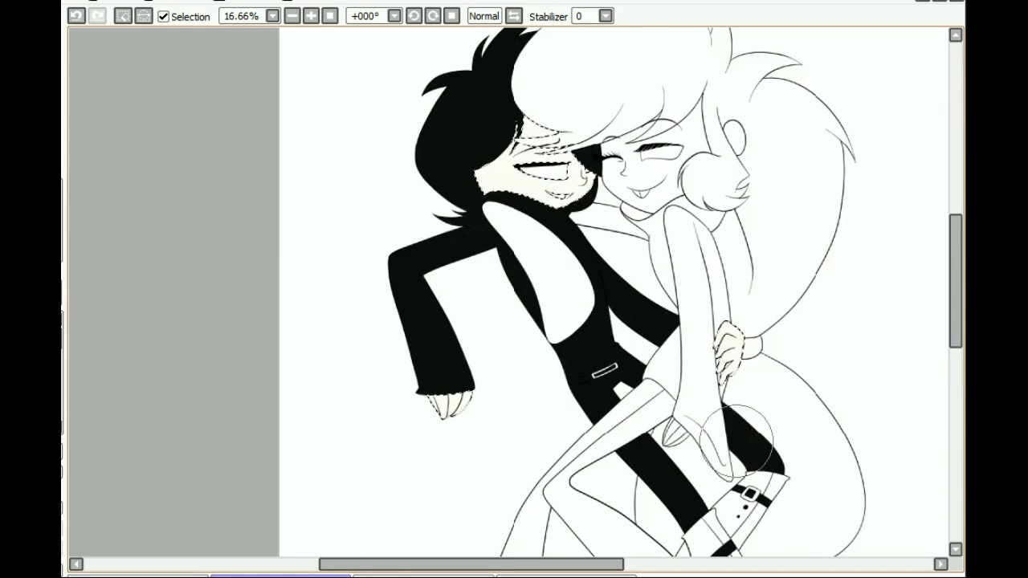
# Clear the skin selection, select all parts of the black-haired figure's boots, and paint them off-white
pyautogui.moveTo(956, 281); pyautogui.dragTo(955, 329)
pyautogui.click(143, 16)
pyautogui.click(123, 16)
pyautogui.click(746, 450)
pyautogui.click(802, 470)
pyautogui.click(705, 363)
pyautogui.click(729, 325)
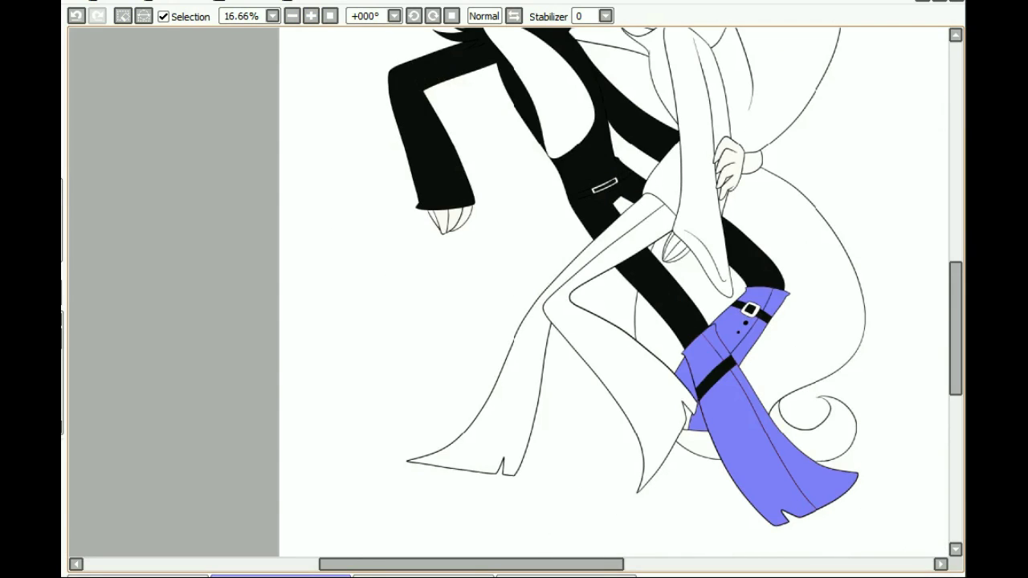
pyautogui.scroll(3, 513, 289)
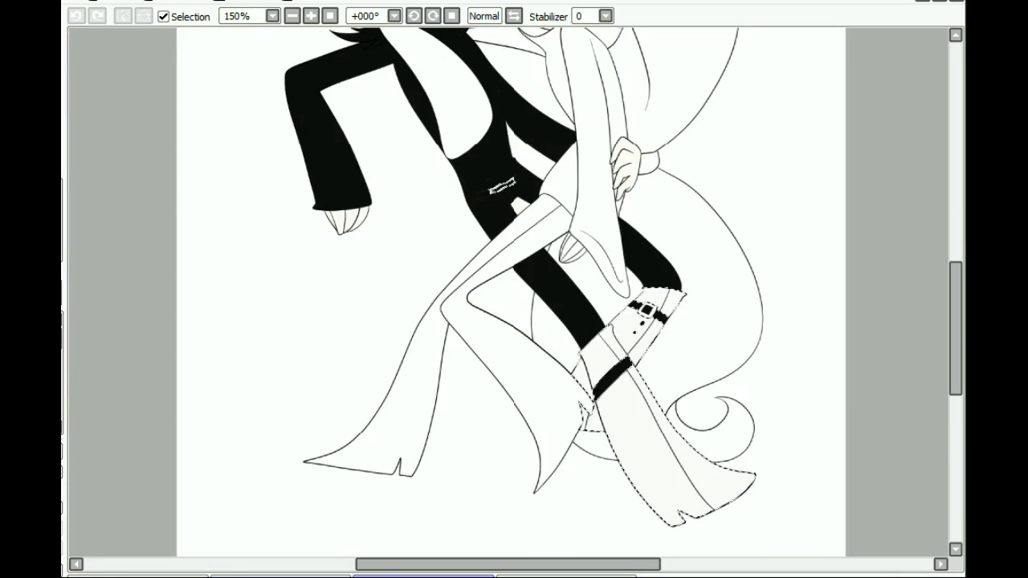
# Set the stabilizer to S-6 and paint an off-white skull with a black eye socket on the chest of the black top
pyautogui.click(281, 575)
pyautogui.moveTo(955, 328); pyautogui.dragTo(956, 269)
pyautogui.scroll(3, 479, 292)
pyautogui.click(605, 16)
pyautogui.click(584, 312)
pyautogui.scroll(2, 511, 293)
pyautogui.moveTo(425, 29); pyautogui.dragTo(514, 143)
pyautogui.moveTo(514, 146); pyautogui.dragTo(590, 375)
pyautogui.moveTo(591, 394); pyautogui.dragTo(522, 341)
pyautogui.moveTo(521, 341); pyautogui.dragTo(530, 467)
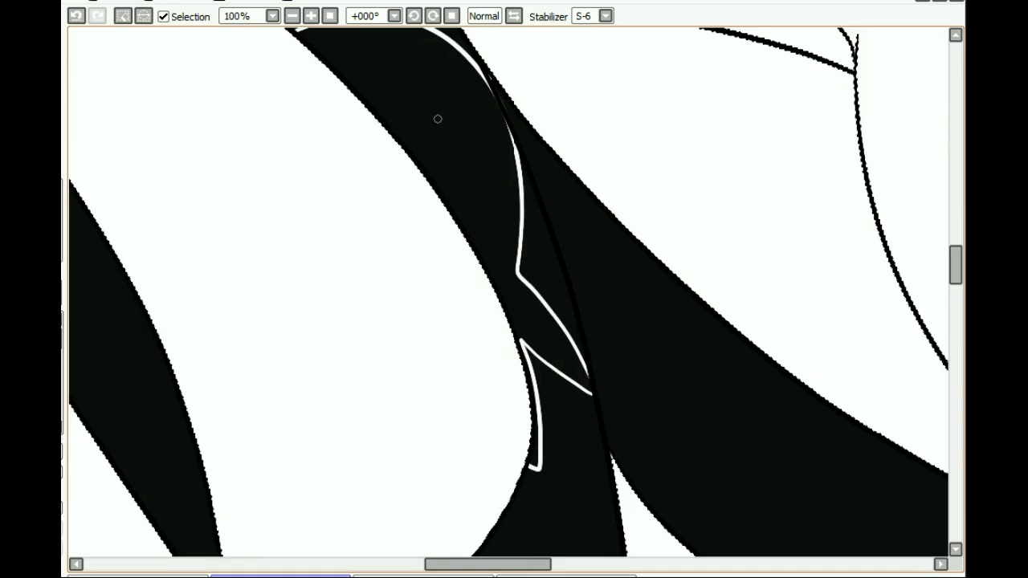
pyautogui.scroll(3, 438, 119)
pyautogui.moveTo(479, 294); pyautogui.dragTo(477, 296)
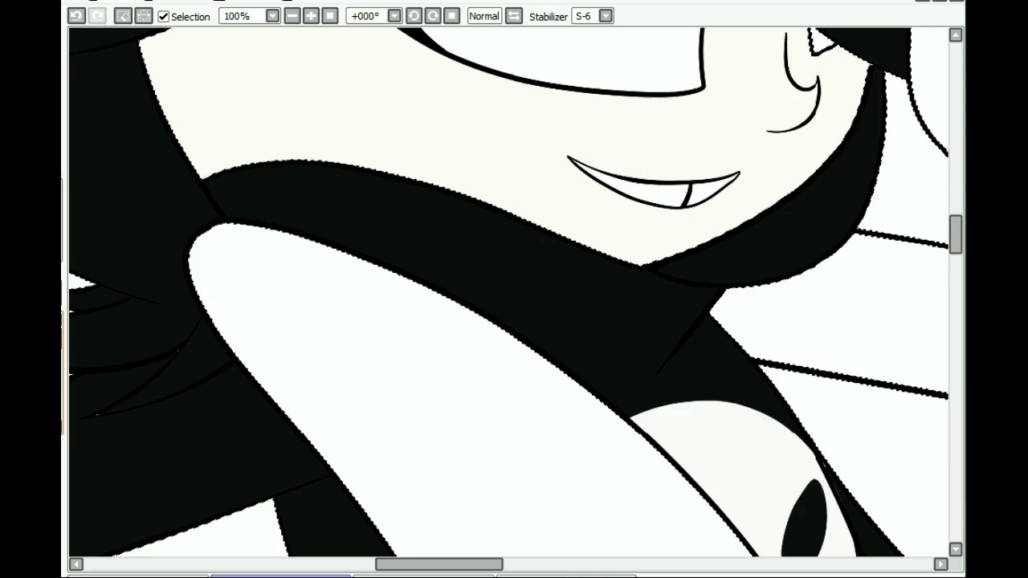
# Draw a white grid on the black collar with six cross lines, one lengthwise line and a lower edge line
pyautogui.moveTo(512, 223); pyautogui.dragTo(482, 308)
pyautogui.moveTo(589, 254); pyautogui.dragTo(556, 358)
pyautogui.moveTo(674, 285); pyautogui.dragTo(635, 370)
pyautogui.moveTo(306, 166); pyautogui.dragTo(299, 231)
pyautogui.moveTo(404, 183); pyautogui.dragTo(382, 259)
pyautogui.moveTo(221, 178); pyautogui.dragTo(231, 217)
pyautogui.moveTo(216, 199); pyautogui.dragTo(697, 318)
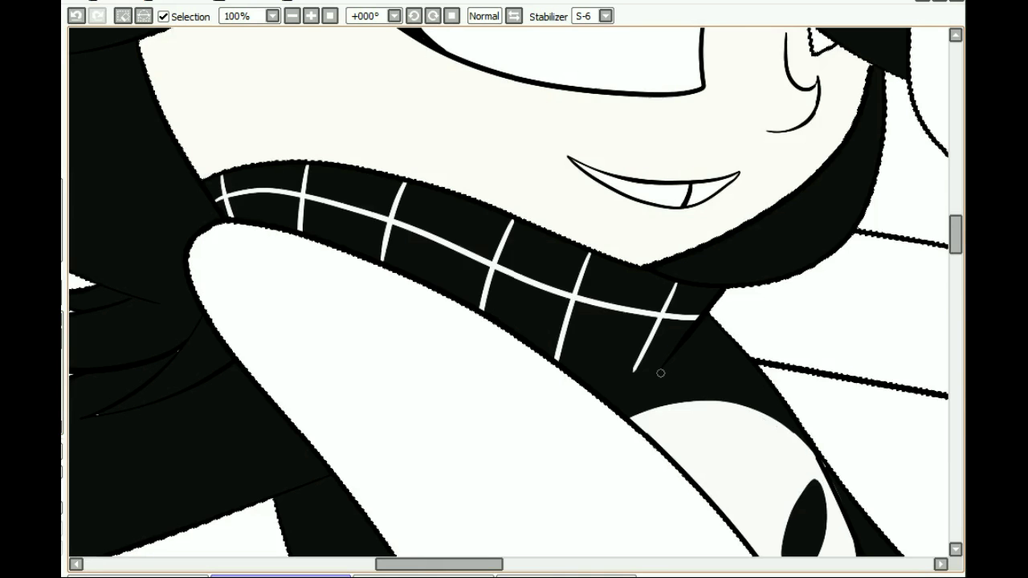
pyautogui.moveTo(558, 359); pyautogui.dragTo(657, 373)
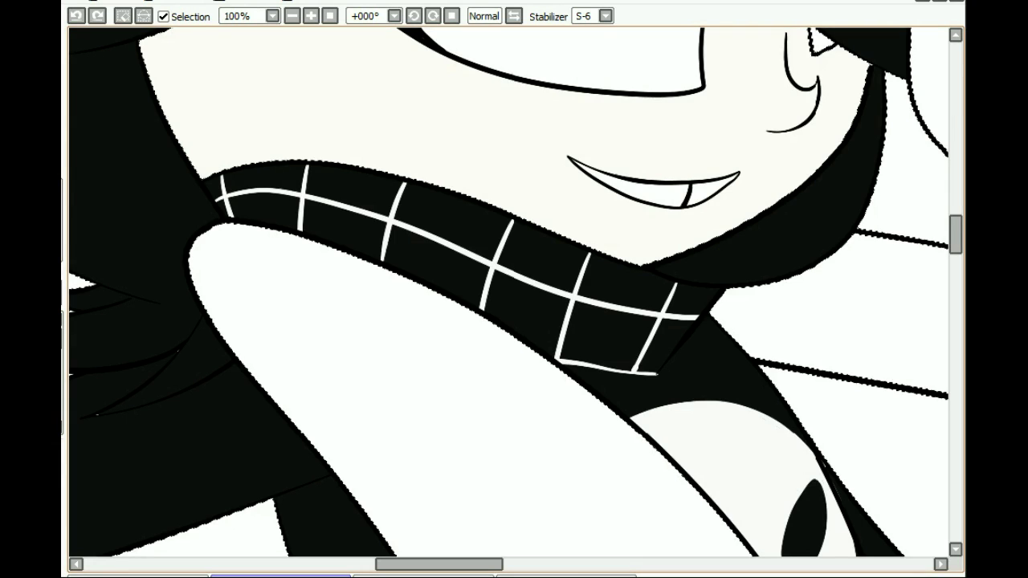
# Fill alternate squares of the collar grid with off-white to make a checkered pattern
pyautogui.click(222, 206)
pyautogui.click(264, 178)
pyautogui.click(343, 227)
pyautogui.click(451, 214)
pyautogui.click(526, 309)
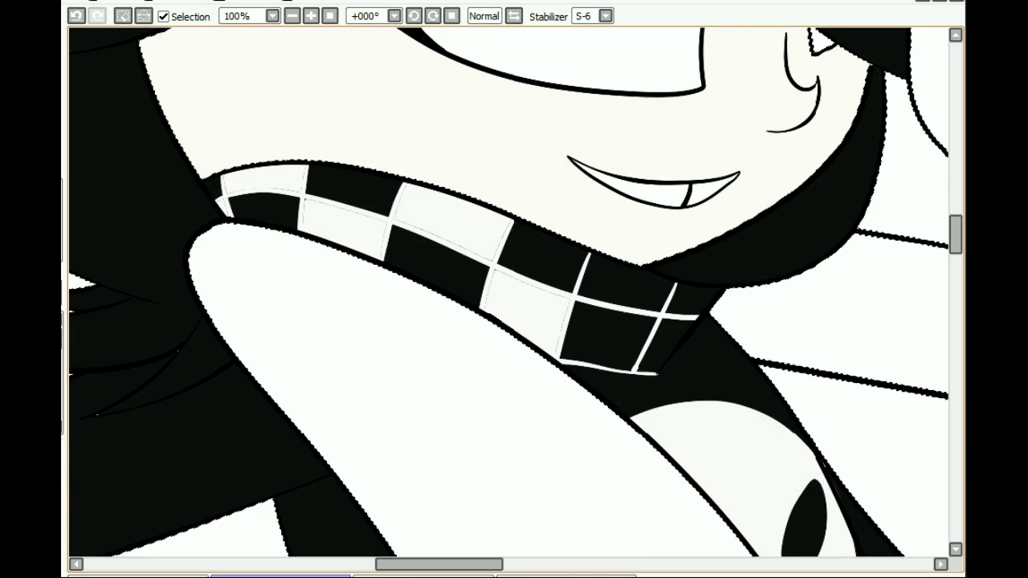
# Paint over the thin dark seams between the collar's off-white squares and the grid lines
pyautogui.scroll(3, 279, 189)
pyautogui.moveTo(90, 219); pyautogui.dragTo(119, 260)
pyautogui.moveTo(113, 198); pyautogui.dragTo(346, 202)
pyautogui.moveTo(362, 121); pyautogui.dragTo(362, 211)
pyautogui.hotkey('ctrl', 'z')
pyautogui.moveTo(309, 221); pyautogui.dragTo(342, 106)
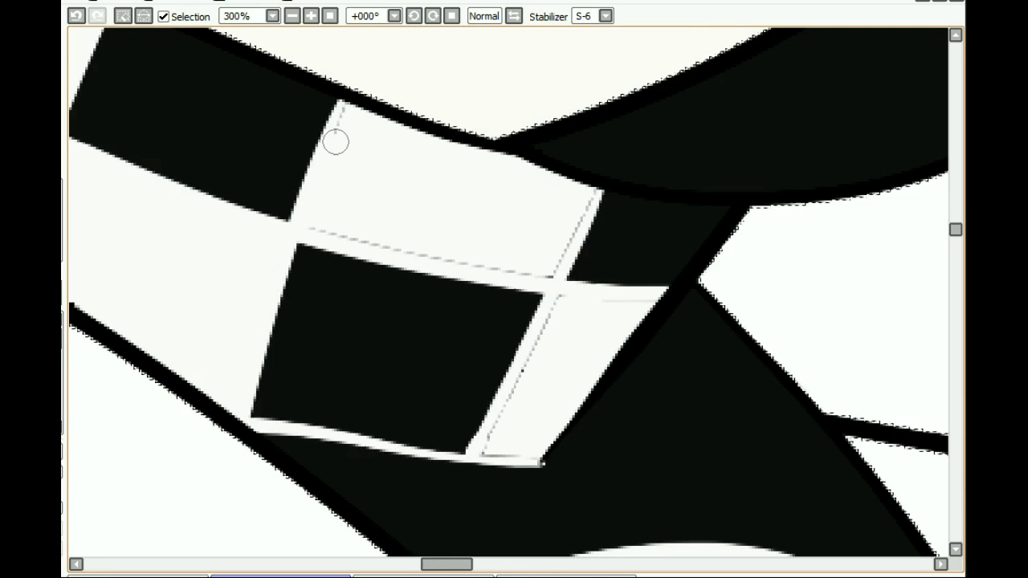
pyautogui.moveTo(312, 230); pyautogui.dragTo(552, 277)
pyautogui.moveTo(597, 195); pyautogui.dragTo(553, 243)
pyautogui.moveTo(558, 295); pyautogui.dragTo(489, 447)
pyautogui.scroll(-6, 489, 448)
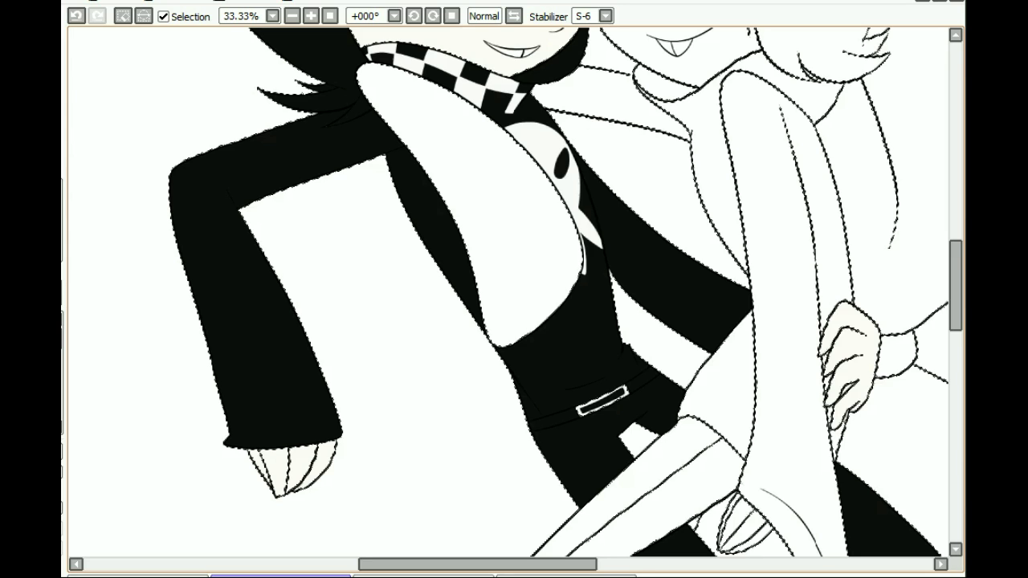
# Select the ponytailed figure's fringe, side lock and ponytail, and paint the hair red
pyautogui.scroll(-3, 513, 293)
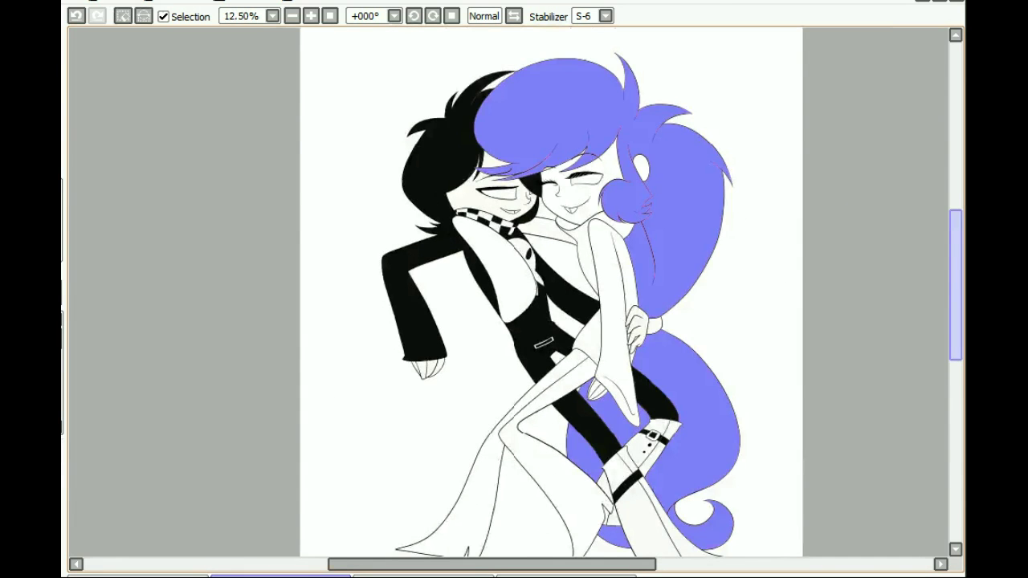
pyautogui.scroll(3, 514, 192)
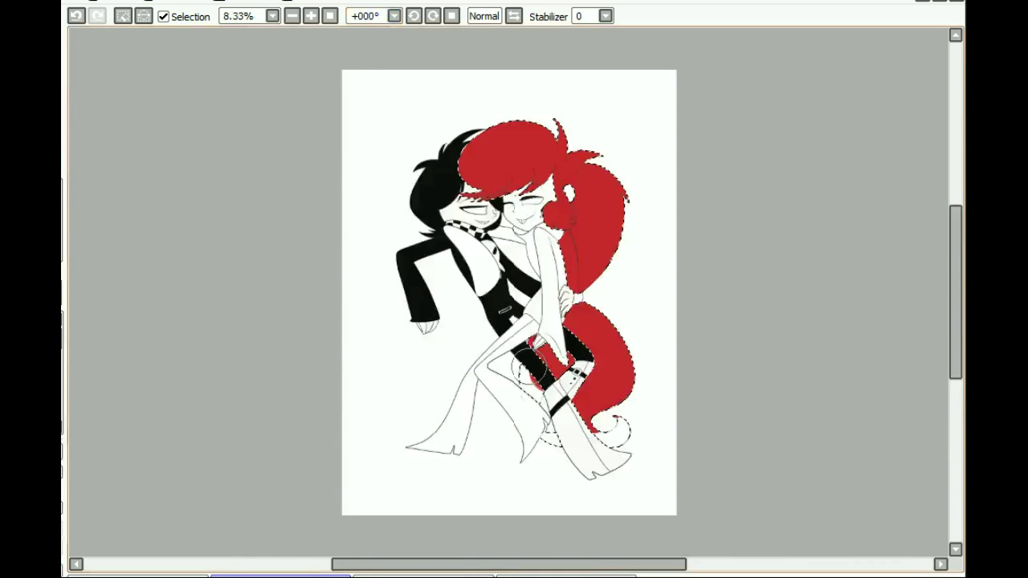
pyautogui.moveTo(529, 366); pyautogui.dragTo(616, 434)
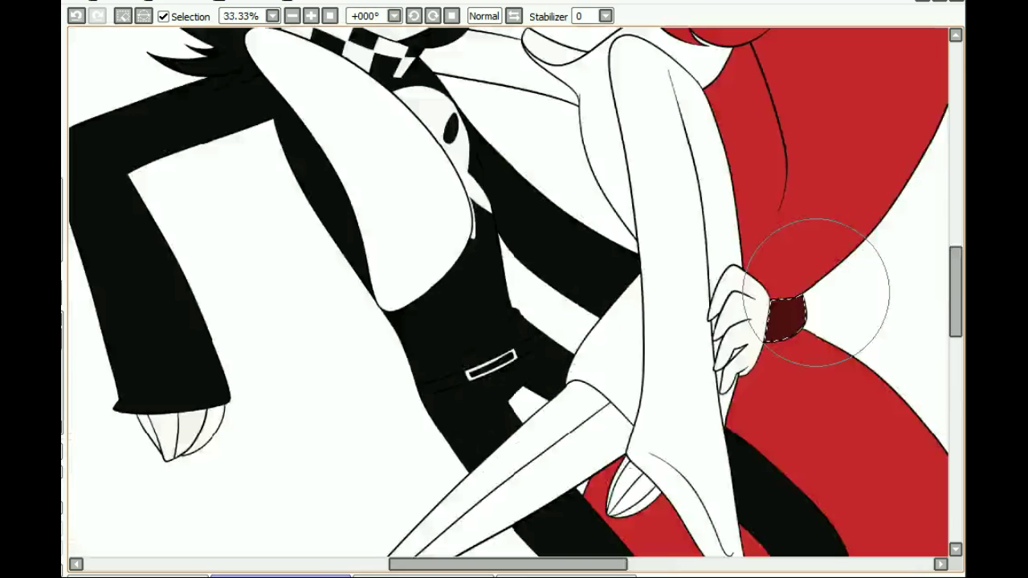
# Clear the hair-tie selection, colour the sweater and sleeves pink, and paint a red heart on the sweater's chest
pyautogui.hotkey('ctrl', 'd')
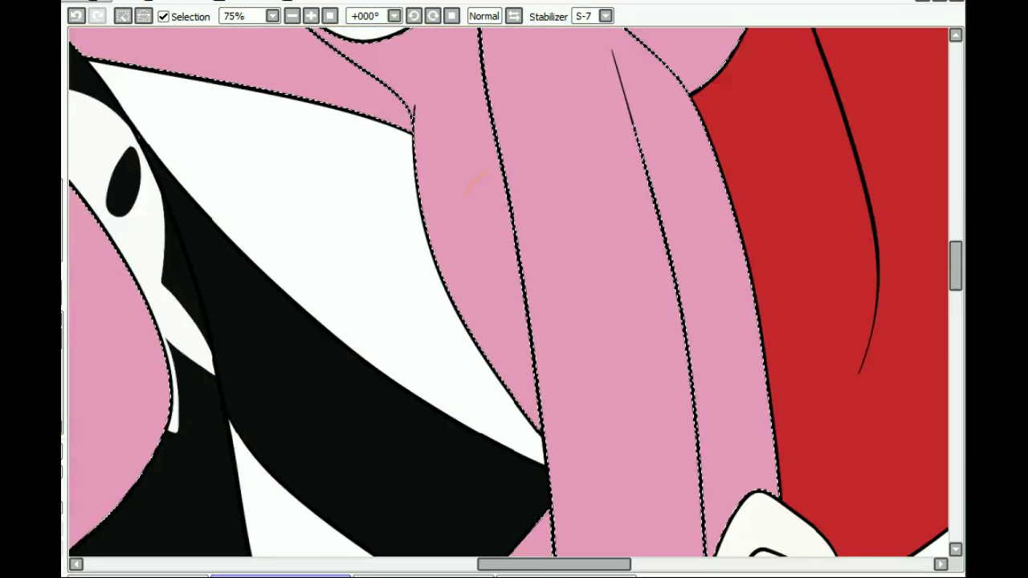
pyautogui.moveTo(466, 193); pyautogui.dragTo(467, 191)
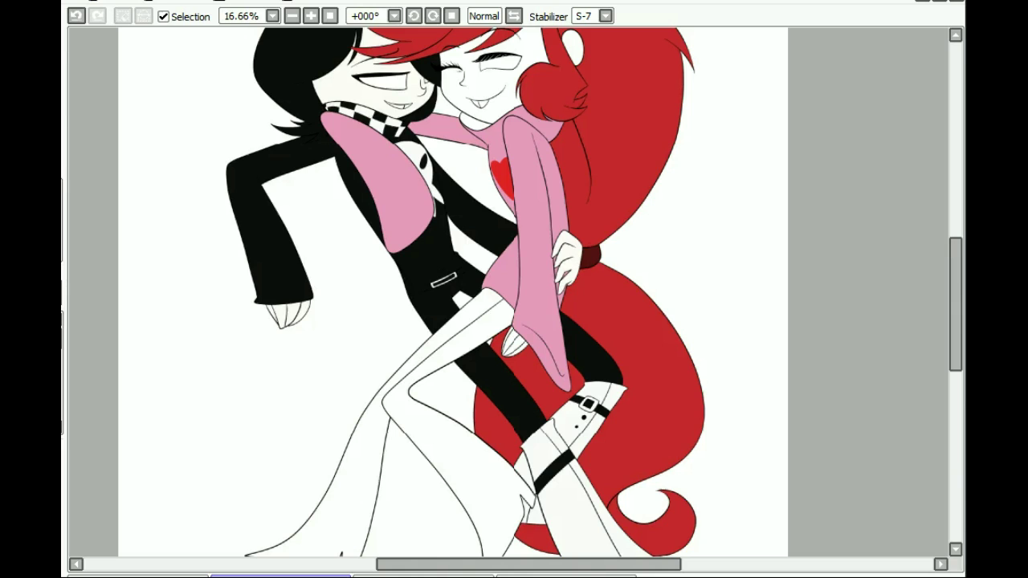
# Colour the red-haired figure's flared trousers dark red and add bright red tips at both hems
pyautogui.scroll(-2, 466, 289)
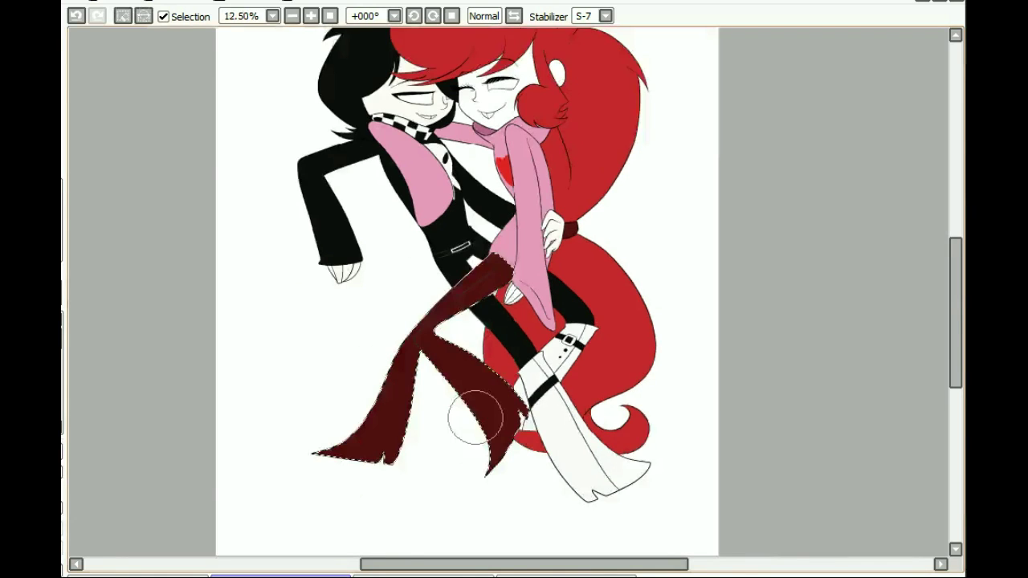
pyautogui.scroll(4, 373, 481)
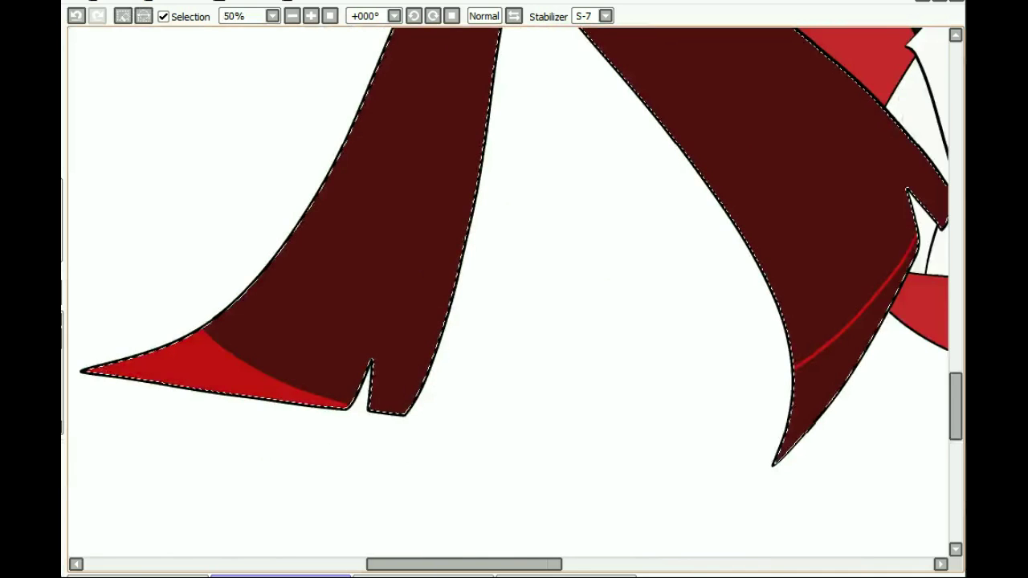
pyautogui.scroll(3, 910, 218)
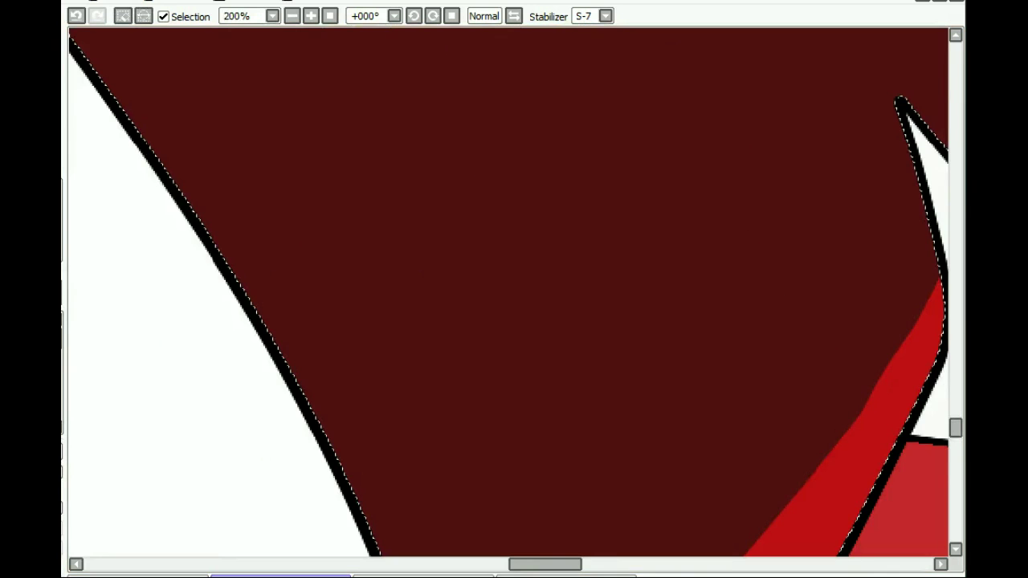
pyautogui.scroll(-4, 513, 297)
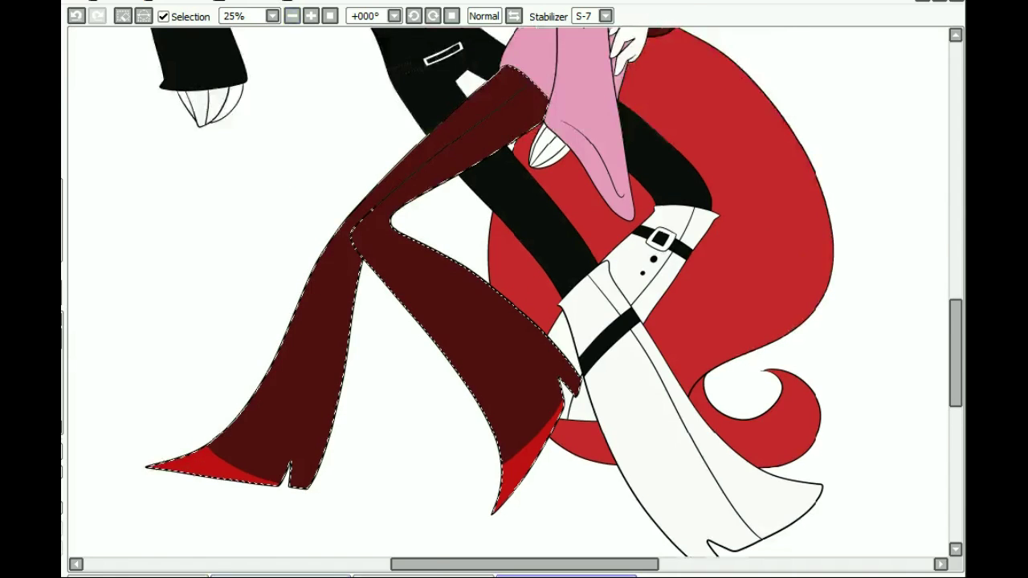
# Draw two parallel diagonal strokes across the front dark red trouser leg below the knee
pyautogui.scroll(2, 508, 291)
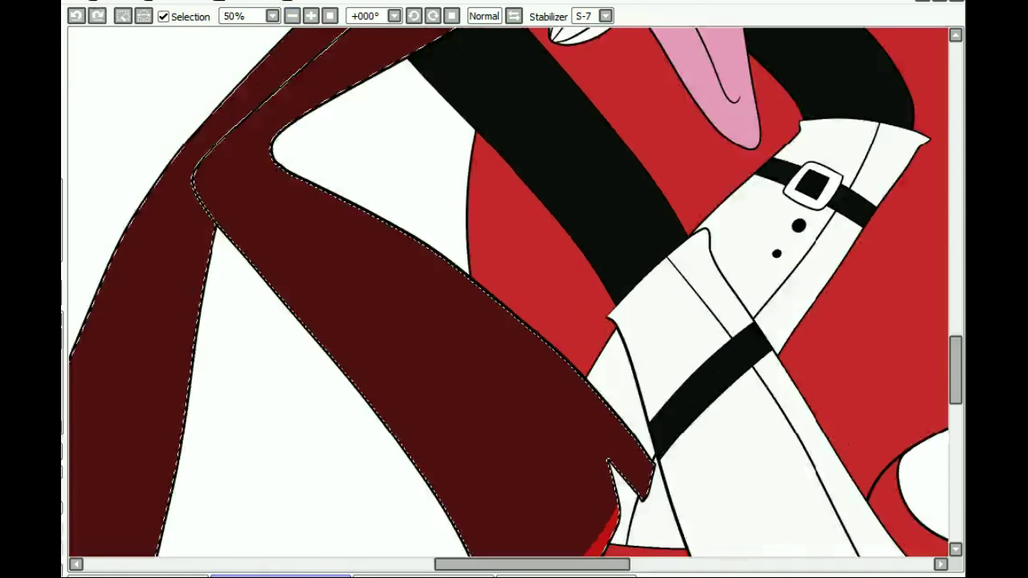
pyautogui.moveTo(531, 564); pyautogui.dragTo(478, 565)
pyautogui.moveTo(550, 193); pyautogui.dragTo(499, 261)
pyautogui.moveTo(625, 229); pyautogui.dragTo(554, 317)
pyautogui.scroll(-3, 384, 235)
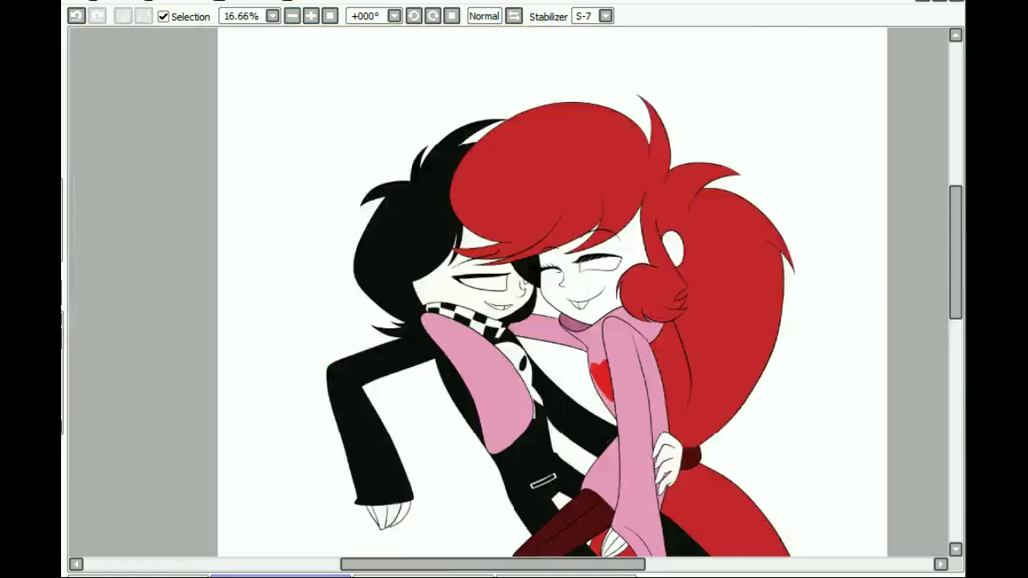
# Select the red-haired figure's face, ear and near hand as one skin area
pyautogui.click(582, 281)
pyautogui.click(674, 249)
pyautogui.scroll(1, 509, 292)
pyautogui.moveTo(954, 253); pyautogui.dragTo(954, 281)
pyautogui.click(667, 485)
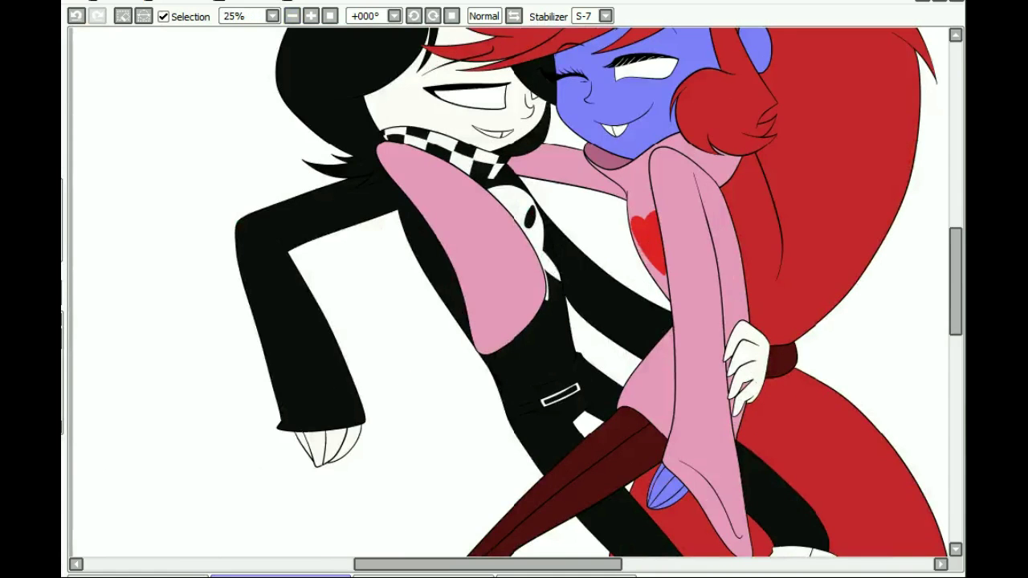
# Fill the selected skin with peach, and paint pink blush and red freckles across the red-haired figure's cheeks and nose
pyautogui.click(955, 34)
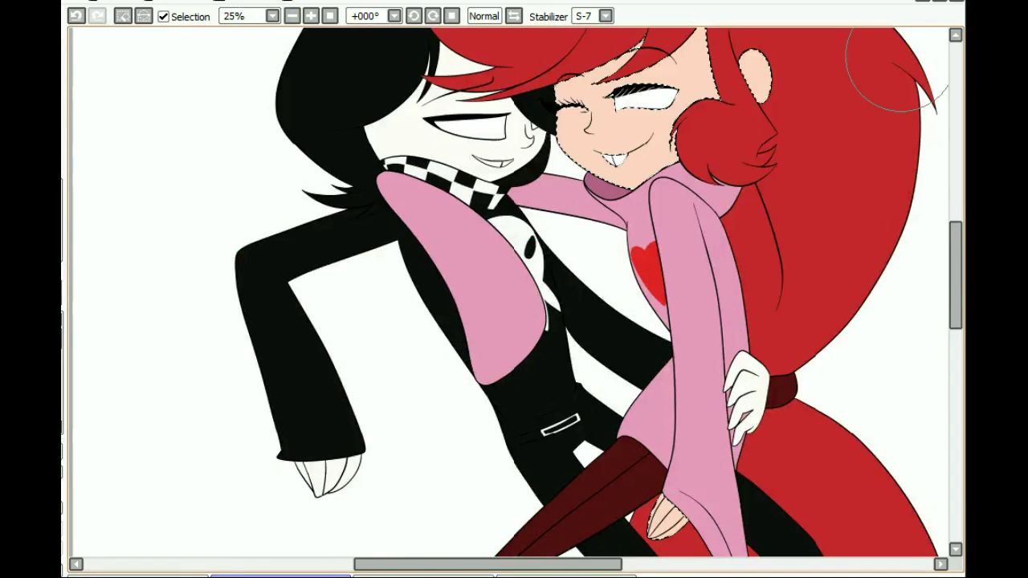
pyautogui.scroll(3, 896, 68)
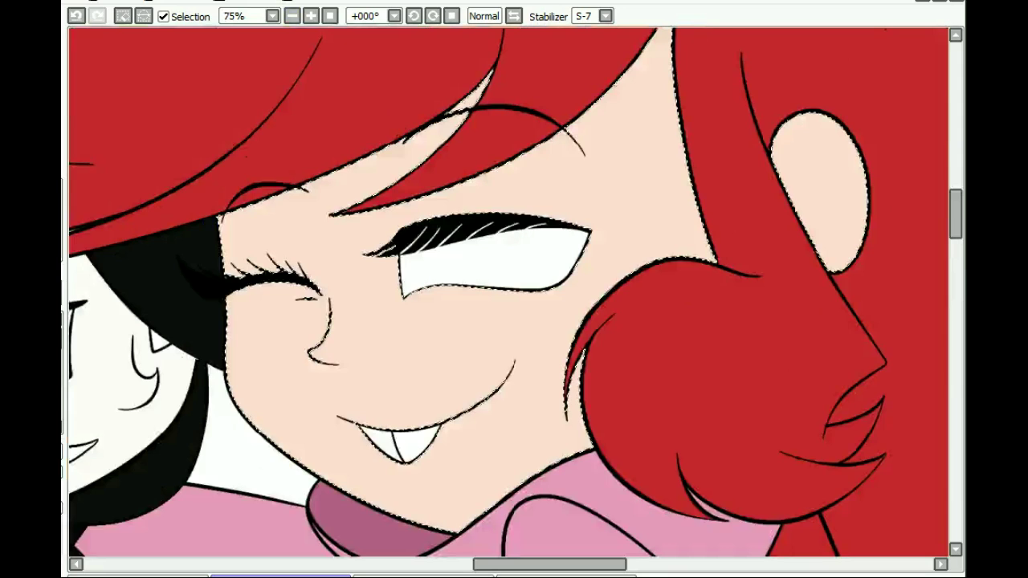
pyautogui.scroll(1, 229, 376)
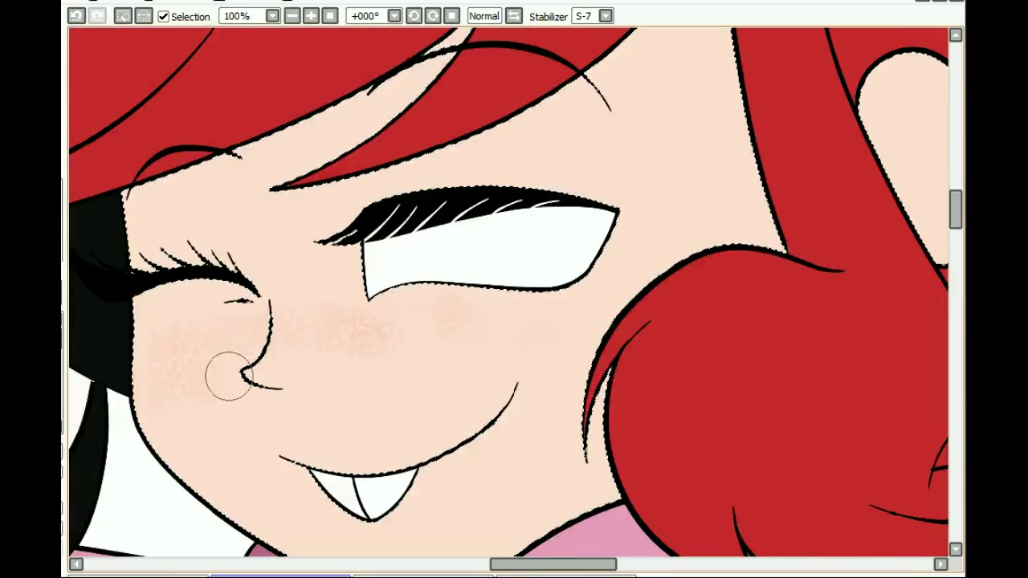
pyautogui.scroll(1, 525, 311)
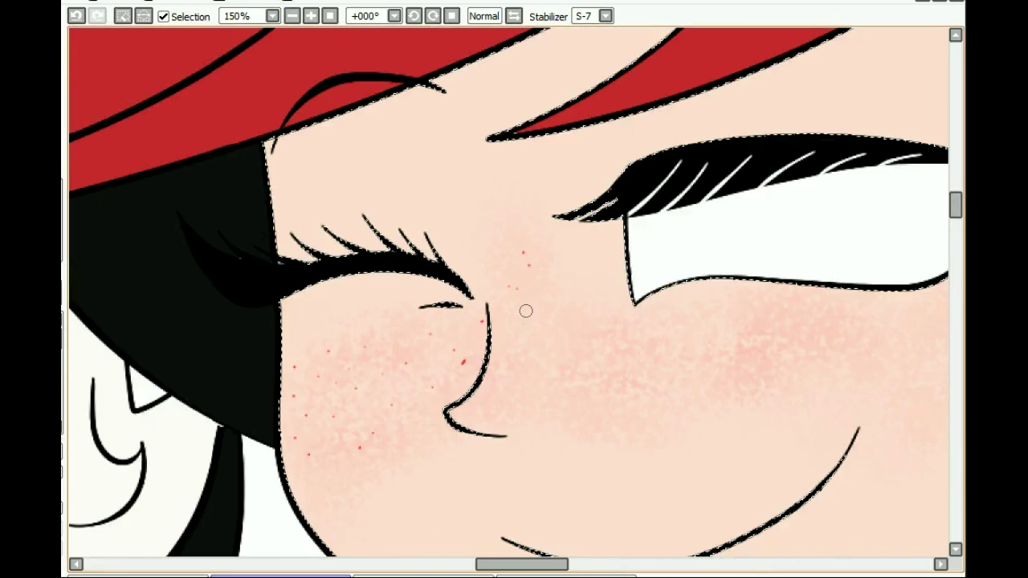
pyautogui.hscroll(3, 526, 311)
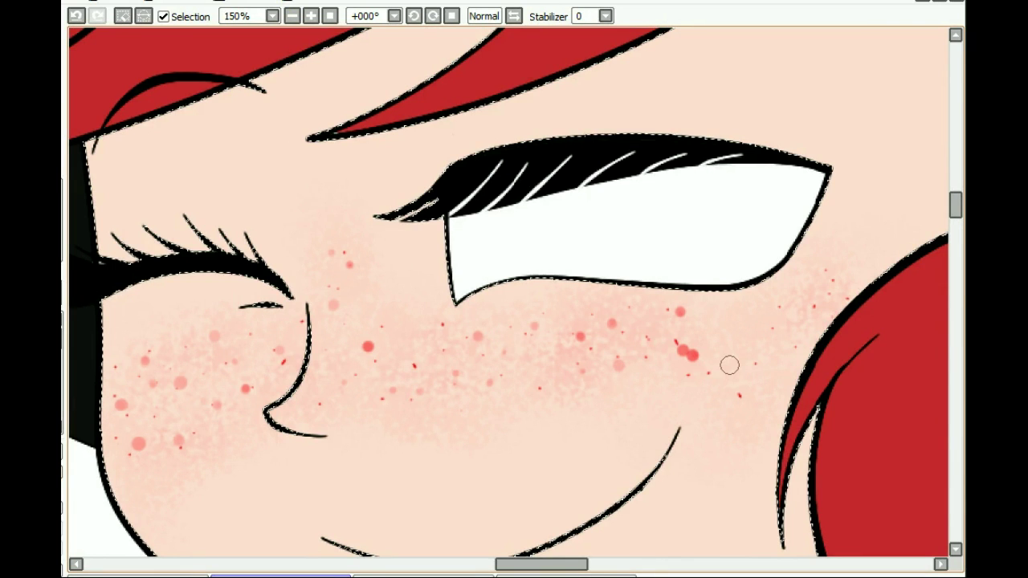
# Add pink blush and small red freckles to the upper part of the red-haired figure's ear, and clear the skin selection
pyautogui.click(293, 16)
pyautogui.scroll(5, 660, 238)
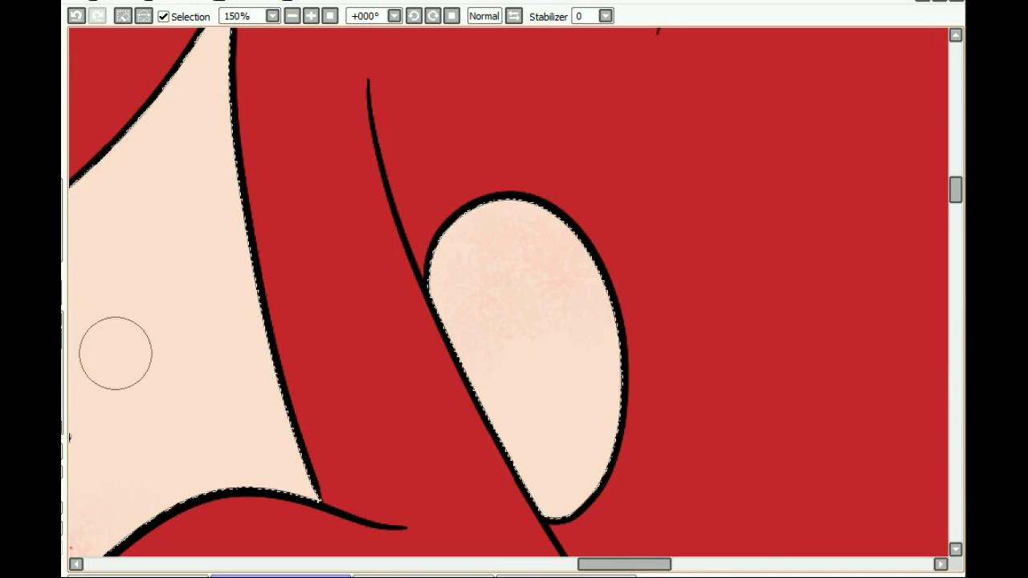
pyautogui.hotkey('ctrl', 'z')
pyautogui.scroll(-2, 165, 343)
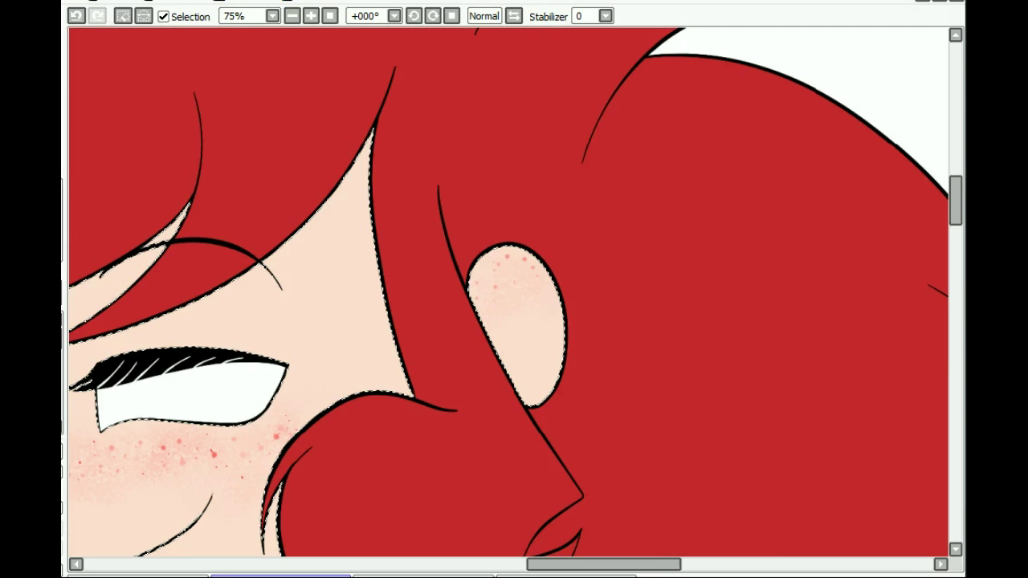
pyautogui.hotkey('ctrl', 'd')
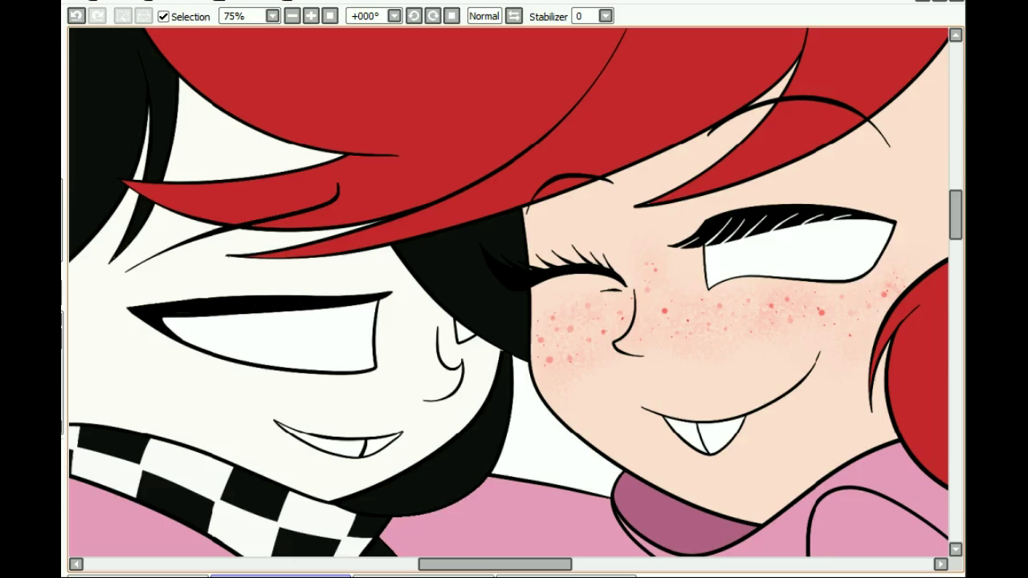
# Select the red-haired figure's open eye and both front teeth
pyautogui.click(795, 250)
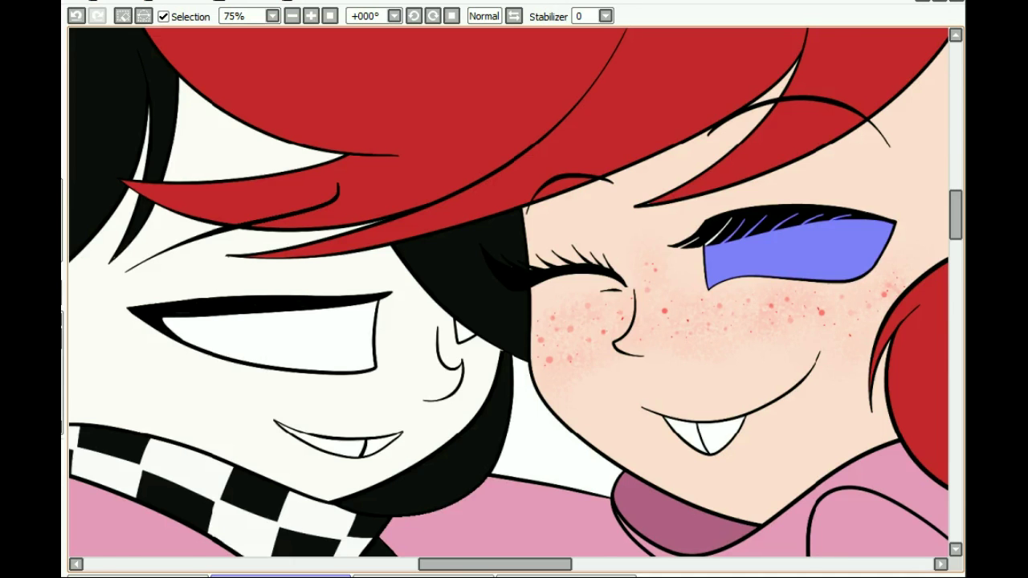
pyautogui.press('b')
pyautogui.moveTo(495, 564); pyautogui.dragTo(519, 564)
pyautogui.press('w')
pyautogui.click(547, 431)
pyautogui.click(579, 434)
pyautogui.press('b')
pyautogui.click(311, 16)
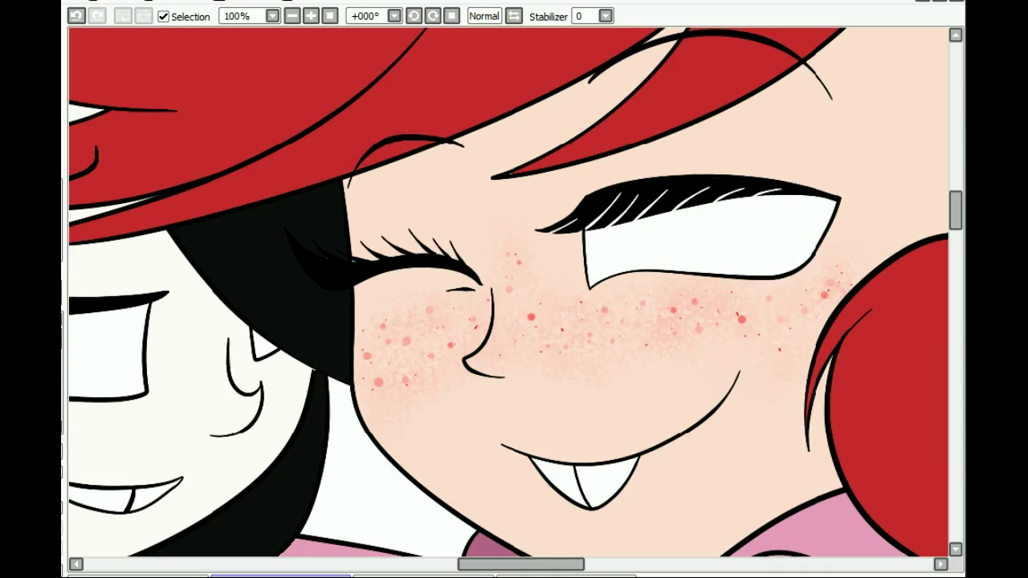
pyautogui.click(310, 16)
pyautogui.moveTo(522, 564); pyautogui.dragTo(546, 565)
pyautogui.click(606, 16)
pyautogui.click(76, 16)
pyautogui.moveTo(462, 222); pyautogui.dragTo(486, 223)
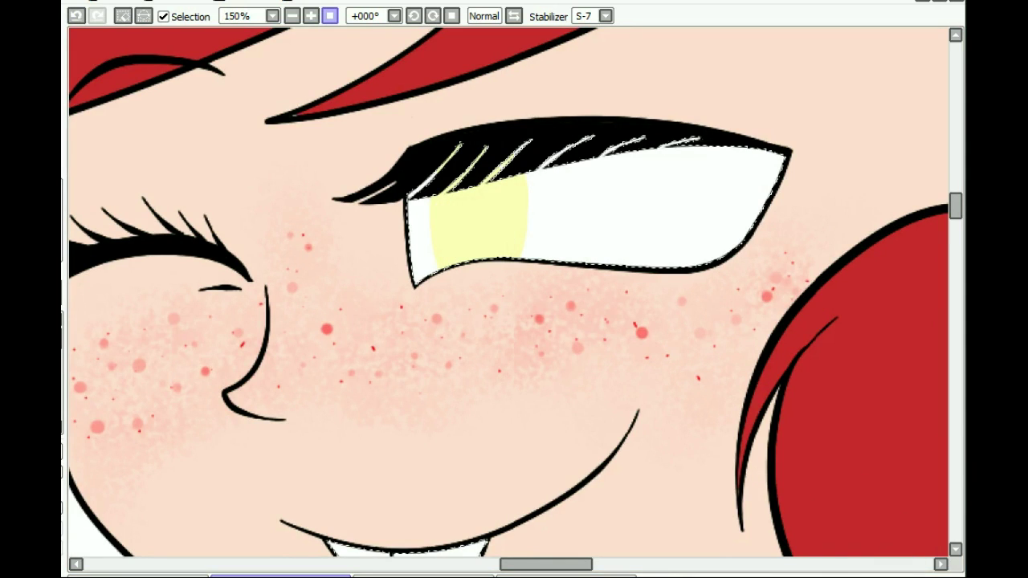
pyautogui.click(311, 16)
pyautogui.hotkey('ctrl', 'z')
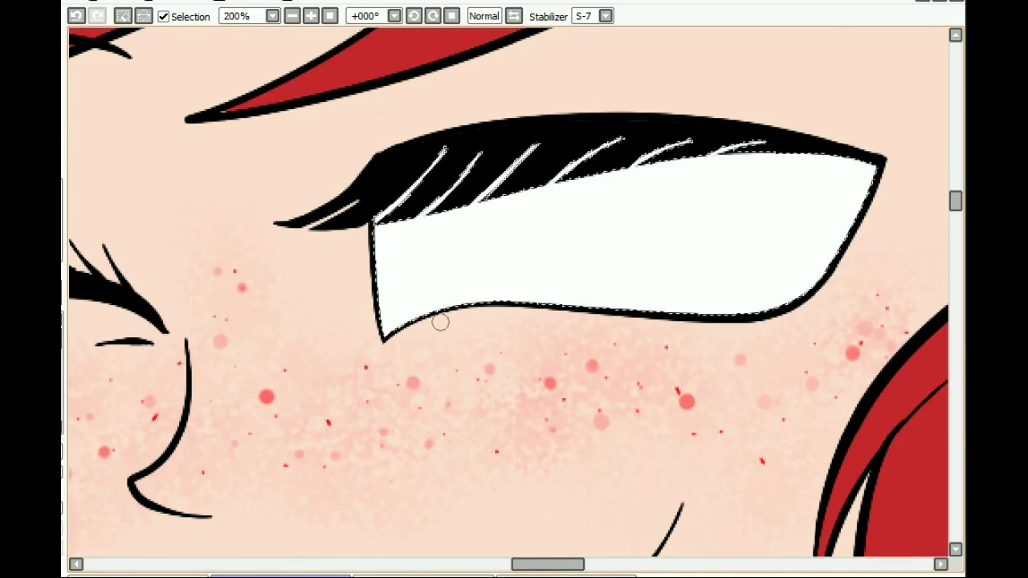
# Paint a pale yellow iris with darker side edges and a large dark oval pupil in the red-haired figure's open eye
pyautogui.moveTo(440, 322); pyautogui.dragTo(486, 279)
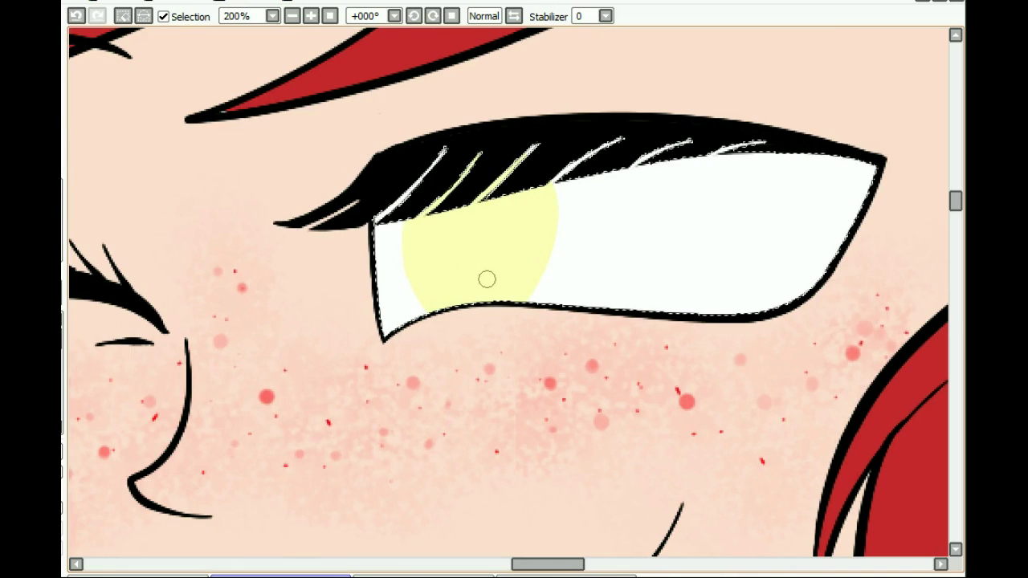
pyautogui.moveTo(410, 221); pyautogui.dragTo(433, 312)
pyautogui.moveTo(520, 302)
pyautogui.mouseDown()
pyautogui.moveTo(550, 237)
pyautogui.moveTo(554, 187)
pyautogui.mouseUp()
pyautogui.moveTo(419, 208); pyautogui.dragTo(437, 308)
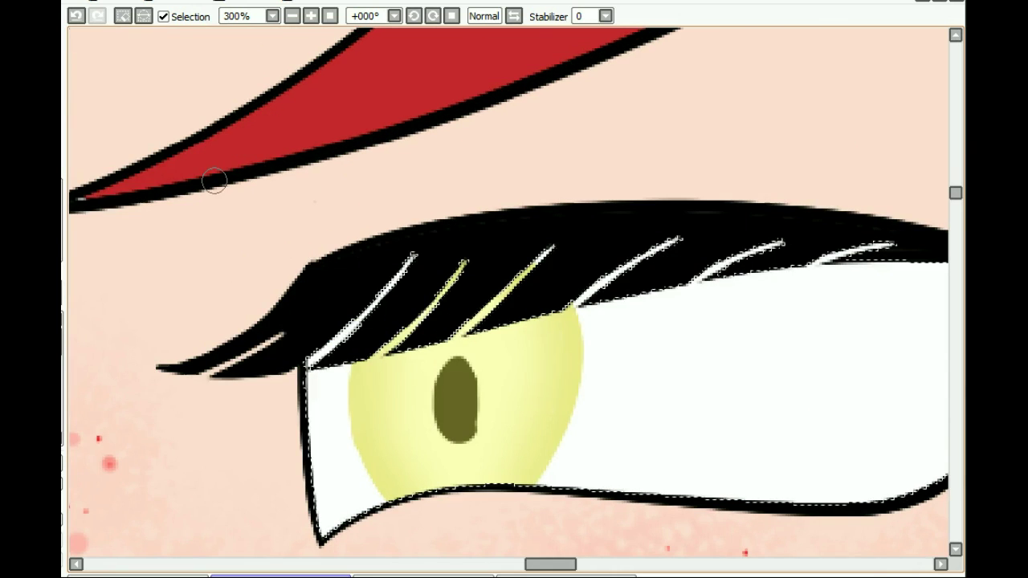
pyautogui.hotkey('ctrl', 'z')
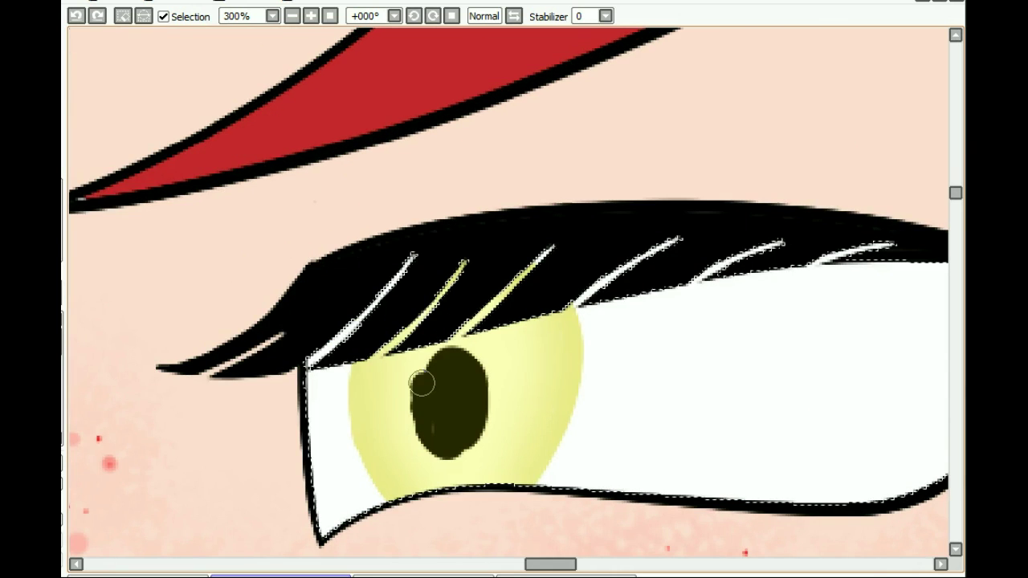
pyautogui.moveTo(421, 383); pyautogui.dragTo(494, 396)
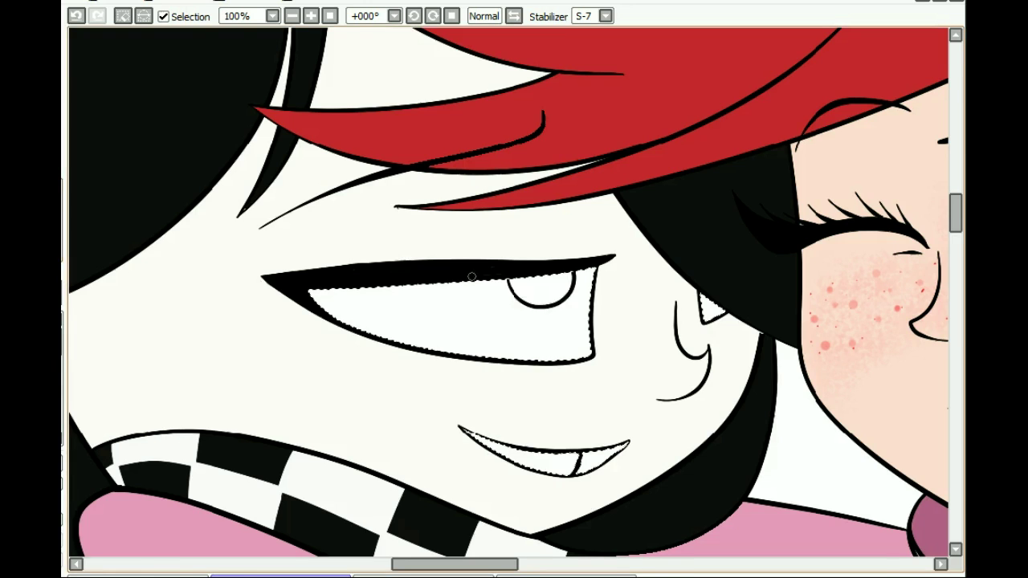
# Draw two concentric iris rings in the black-haired figure's eye and undo the pale yellow tint around them
pyautogui.scroll(1, 635, 253)
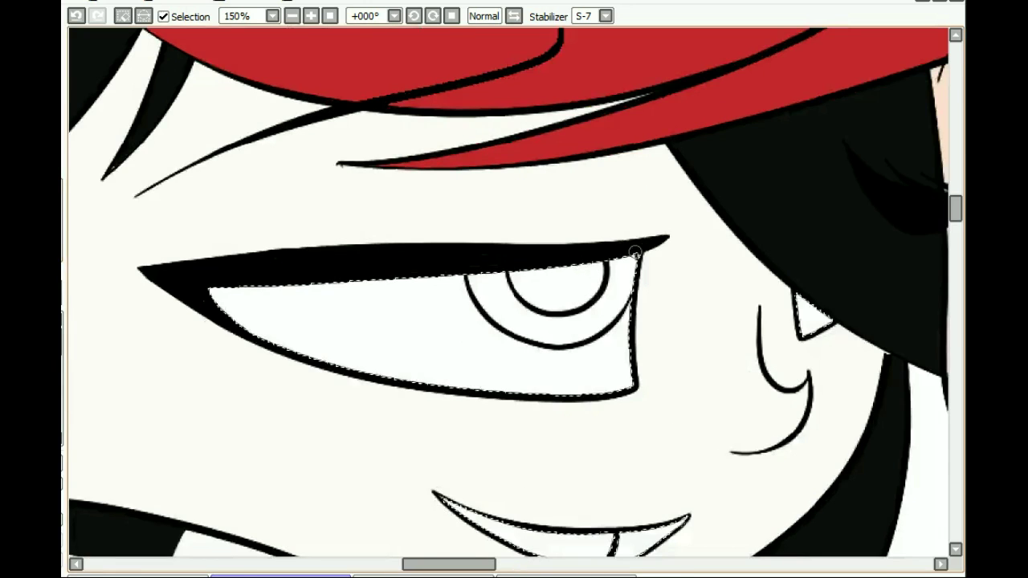
pyautogui.hotkey('ctrl', 'd')
pyautogui.hotkey('ctrl', 'z')
pyautogui.moveTo(536, 281)
pyautogui.mouseDown()
pyautogui.moveTo(614, 271)
pyautogui.moveTo(489, 335)
pyautogui.moveTo(430, 325)
pyautogui.mouseUp()
pyautogui.click(76, 16)
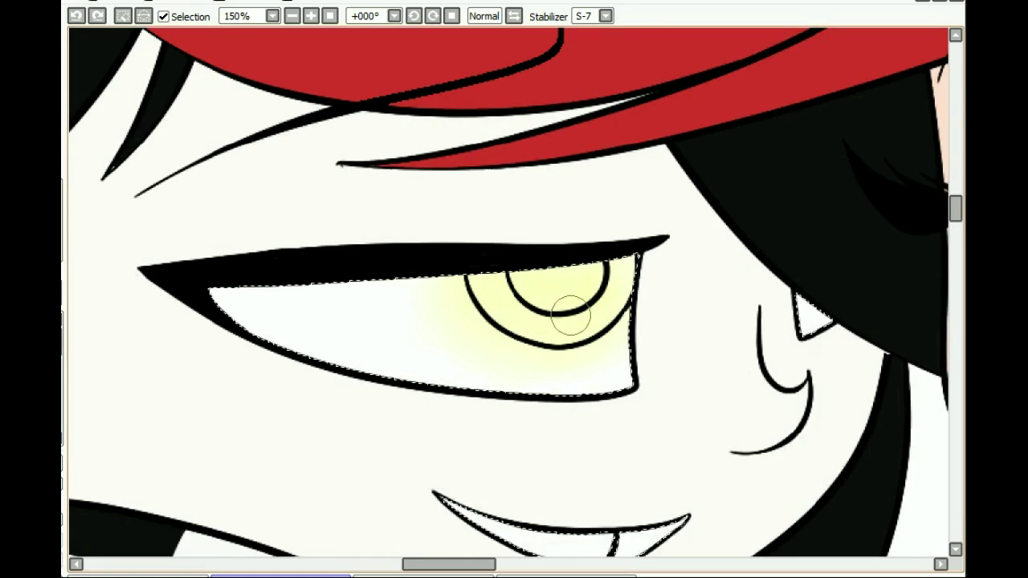
pyautogui.scroll(-4, 461, 321)
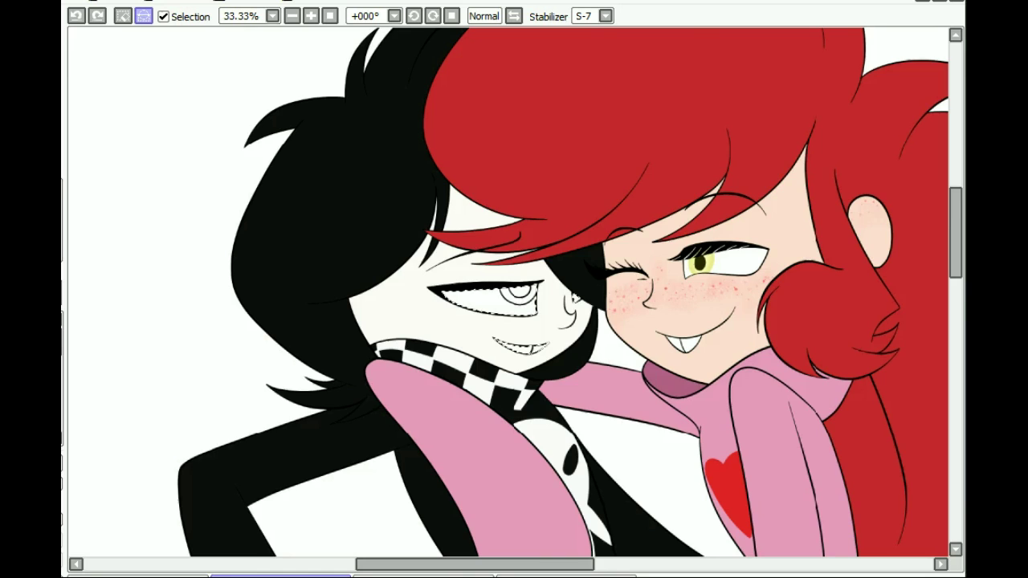
pyautogui.hotkey('ctrl', 'd')
pyautogui.scroll(-1, 508, 292)
pyautogui.moveTo(956, 252); pyautogui.dragTo(956, 289)
pyautogui.moveTo(923, 478); pyautogui.dragTo(793, 308)
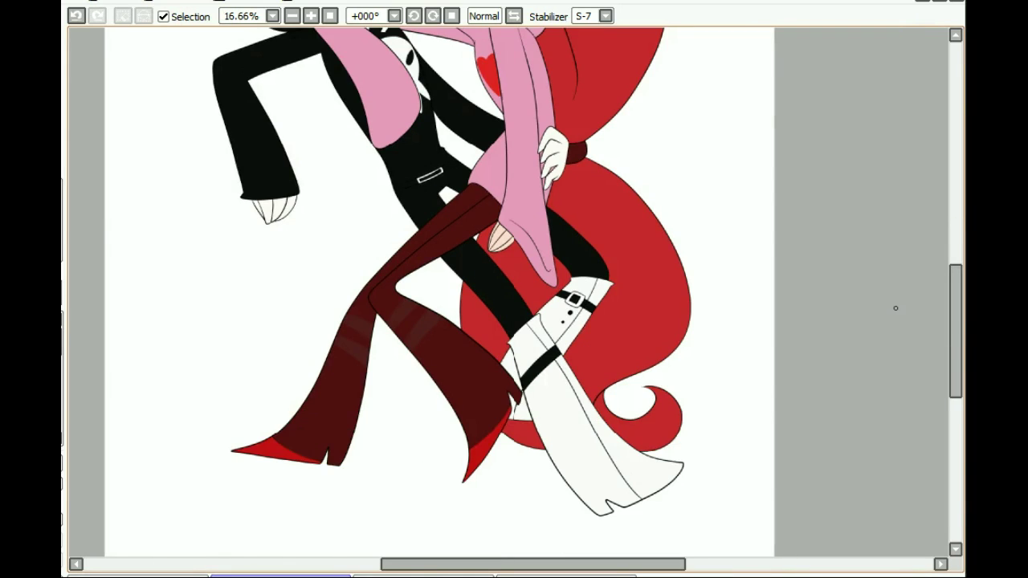
pyautogui.scroll(-1, 896, 308)
pyautogui.scroll(1, 386, 326)
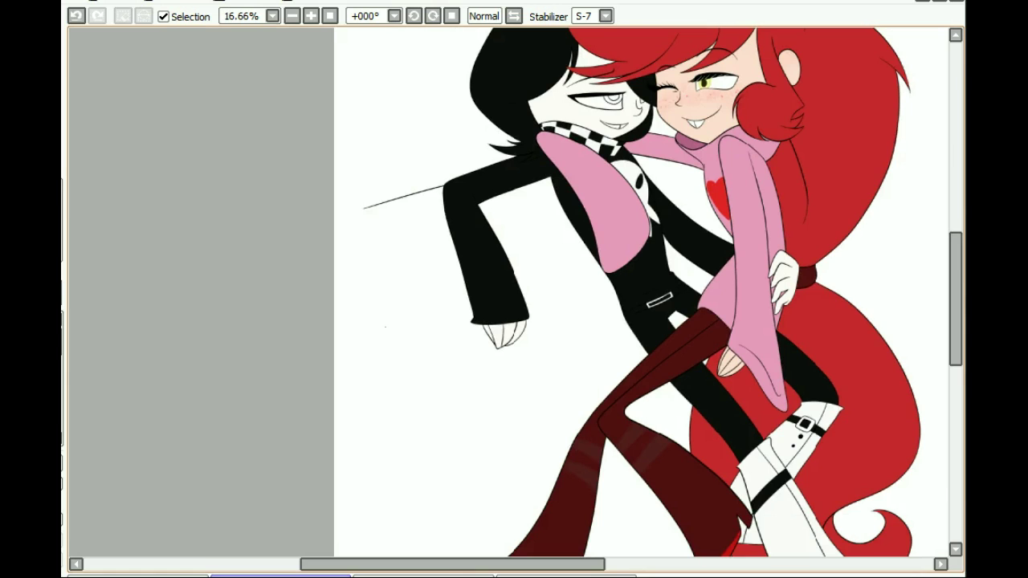
pyautogui.scroll(1, 386, 326)
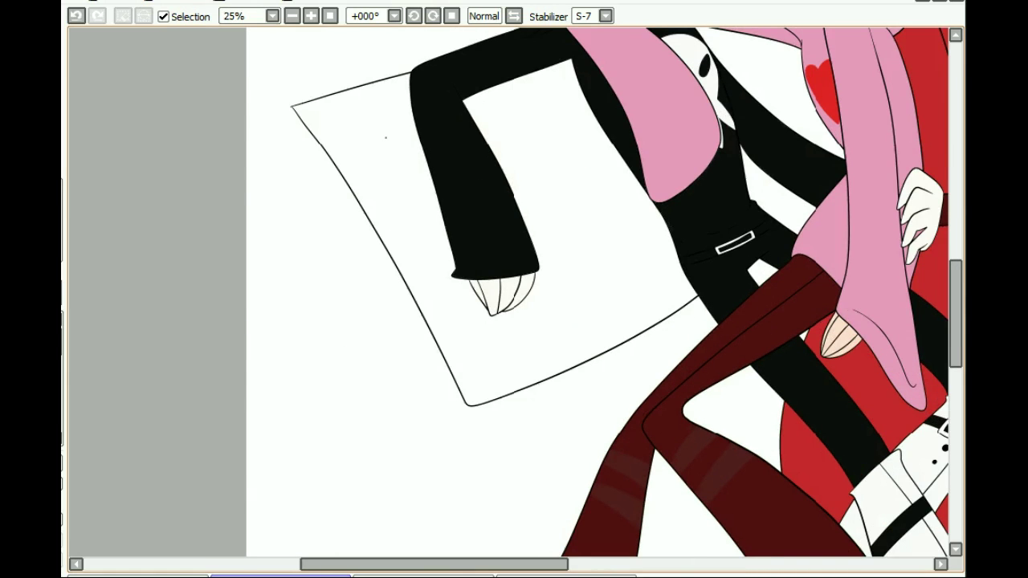
pyautogui.hotkey('ctrl', 'z')
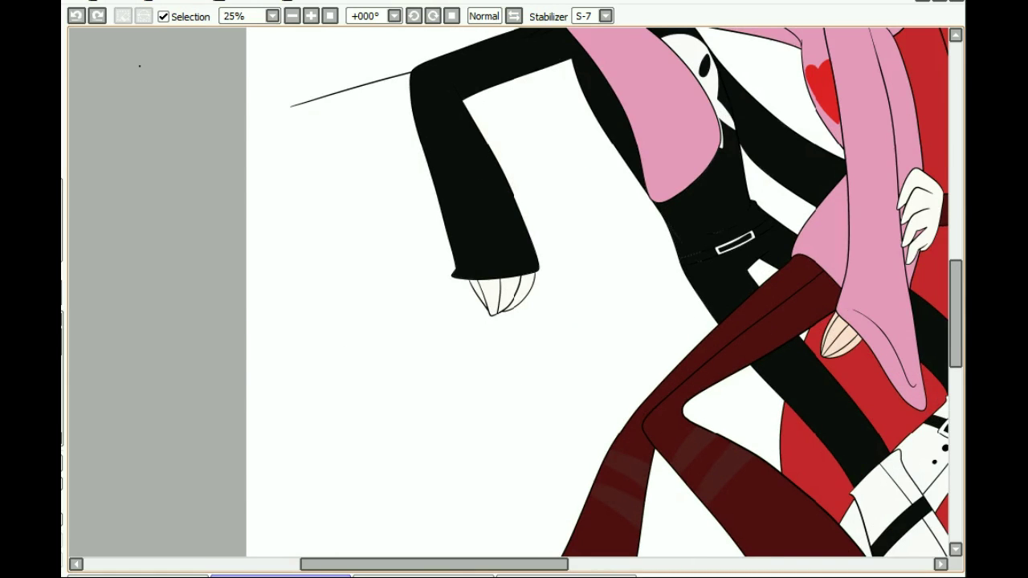
pyautogui.hotkey('ctrl', 'z')
pyautogui.scroll(1, 140, 66)
pyautogui.scroll(-2, 509, 293)
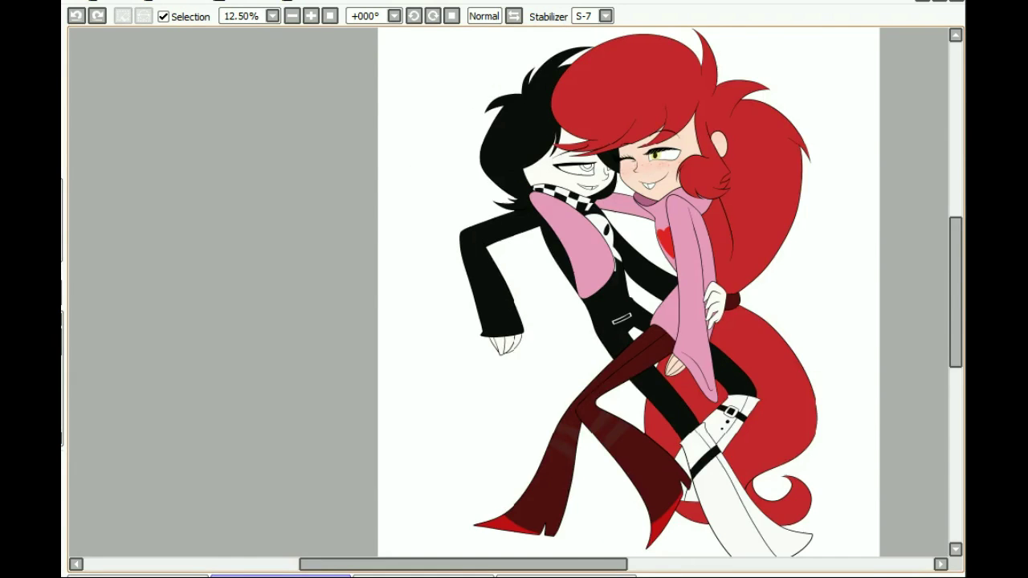
# Select the empty background around both figures and outline the bench's curved backrest behind them
pyautogui.scroll(2, 508, 293)
pyautogui.click(345, 322)
pyautogui.moveTo(411, 133); pyautogui.dragTo(297, 156)
pyautogui.moveTo(420, 407); pyautogui.dragTo(741, 314)
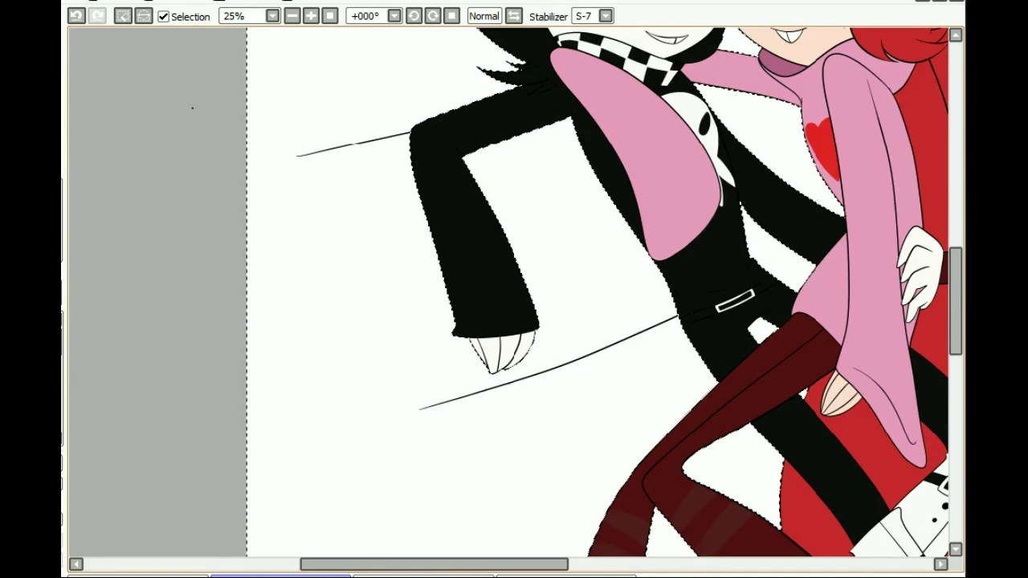
pyautogui.hotkey('ctrl', 'z')
pyautogui.moveTo(298, 157); pyautogui.dragTo(415, 398)
pyautogui.moveTo(417, 399); pyautogui.dragTo(791, 249)
pyautogui.moveTo(765, 96); pyautogui.dragTo(807, 197)
pyautogui.scroll(1, 508, 293)
pyautogui.scroll(2, 510, 381)
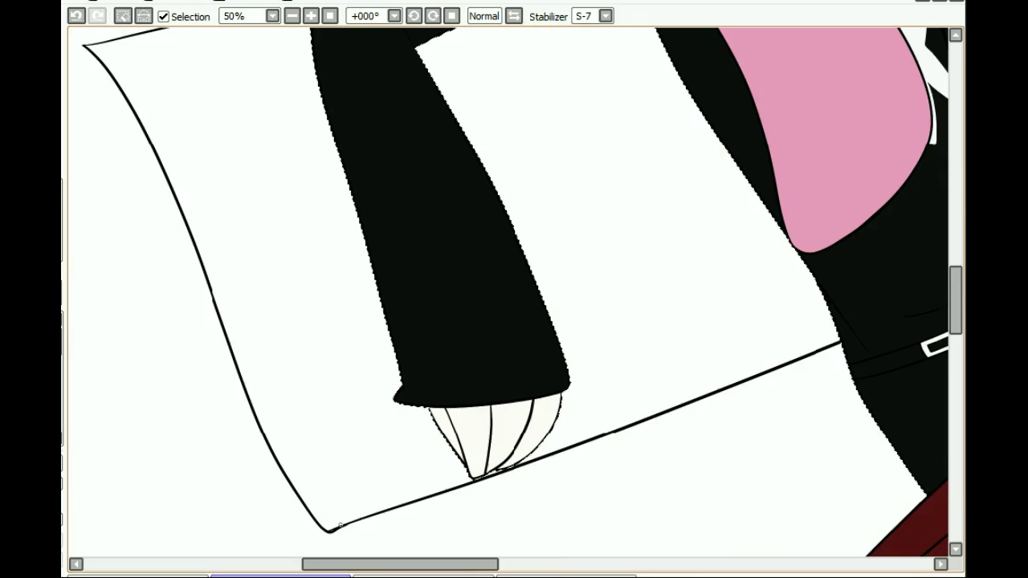
# Draw the bench's seat edges, curled legs and a spiral scroll at the backrest's upper corner
pyautogui.scroll(-2, 514, 289)
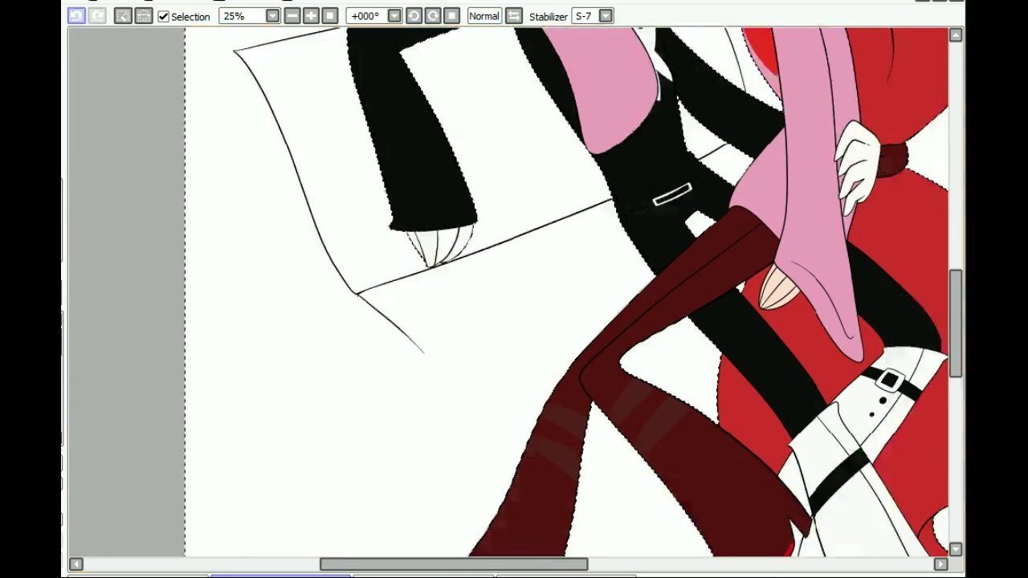
pyautogui.scroll(2, 502, 97)
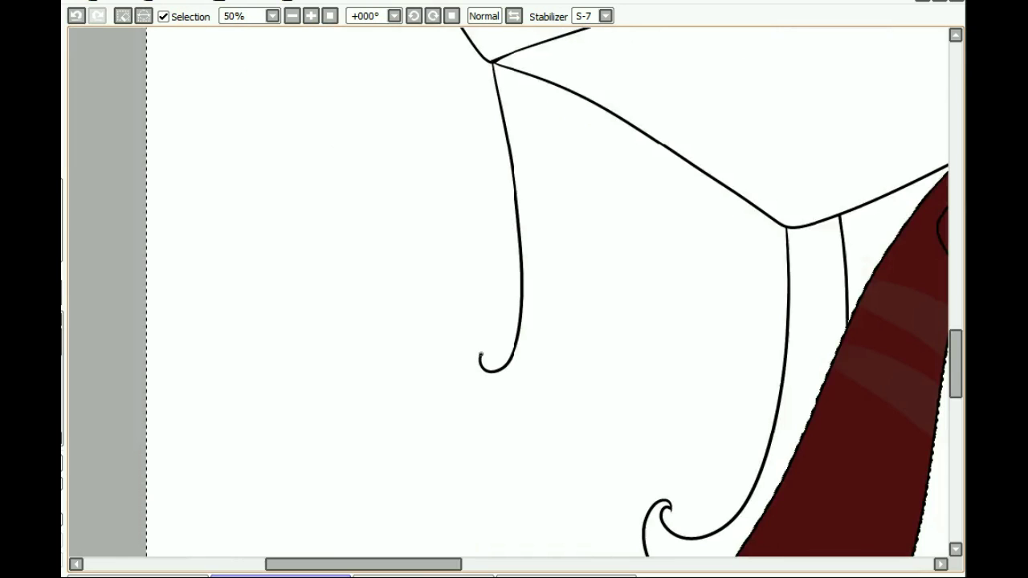
pyautogui.scroll(4, 514, 289)
pyautogui.moveTo(219, 220); pyautogui.dragTo(241, 191)
pyautogui.scroll(-4, 282, 206)
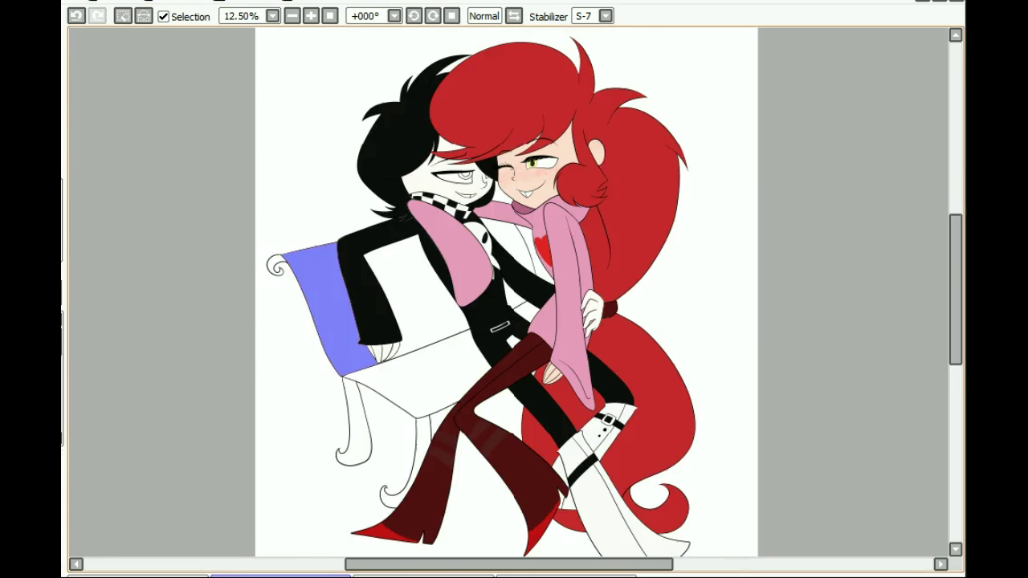
# Colour the bench's planked backrest and seat dark brown and its legs and corner scroll shaded gold
pyautogui.click(402, 289)
pyautogui.click(514, 241)
pyautogui.click(524, 305)
pyautogui.click(406, 381)
pyautogui.moveTo(466, 321)
pyautogui.mouseDown()
pyautogui.moveTo(426, 331)
pyautogui.moveTo(425, 394)
pyautogui.mouseUp()
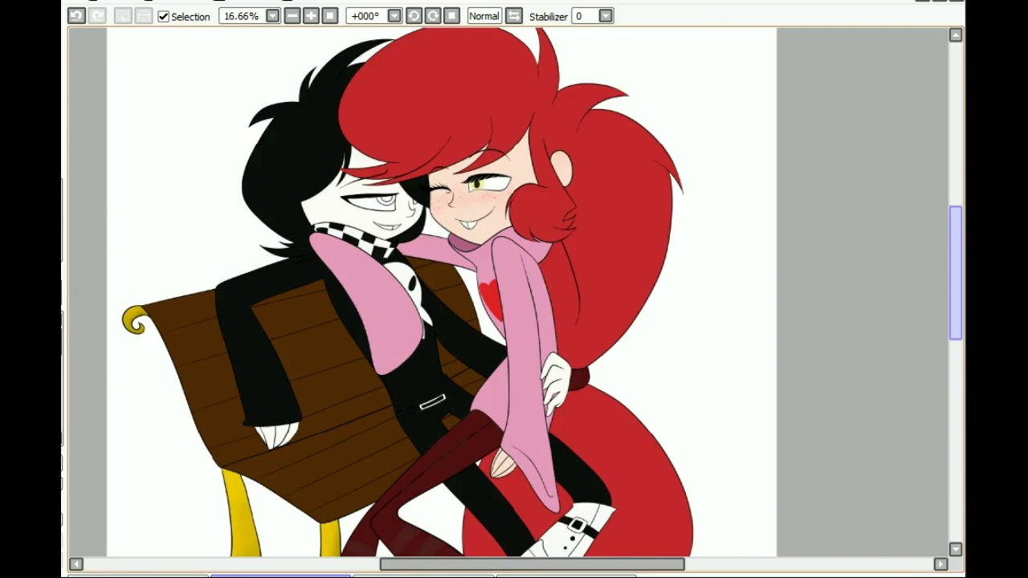
pyautogui.scroll(-2, 422, 292)
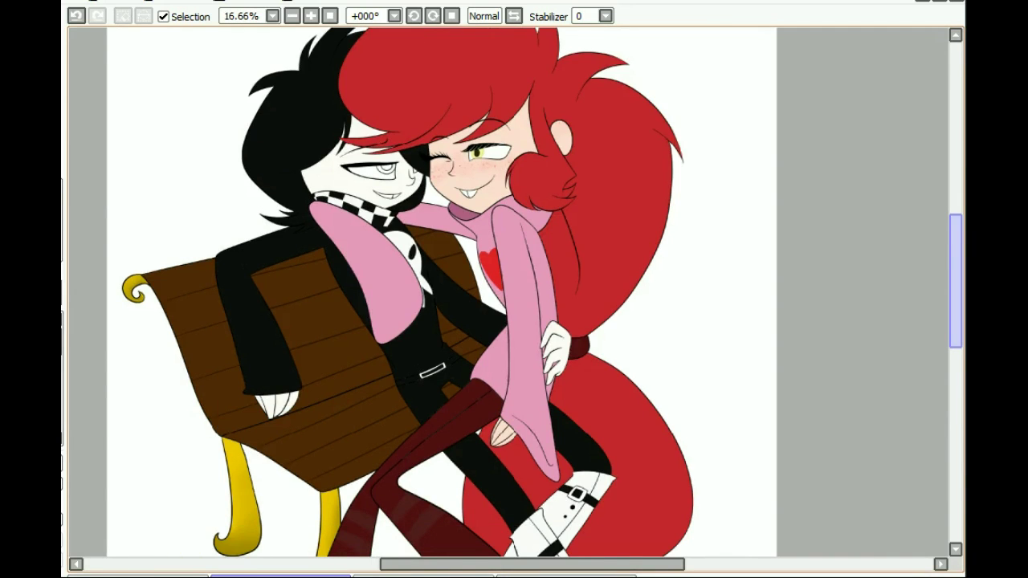
pyautogui.hotkey('ctrl', '0')
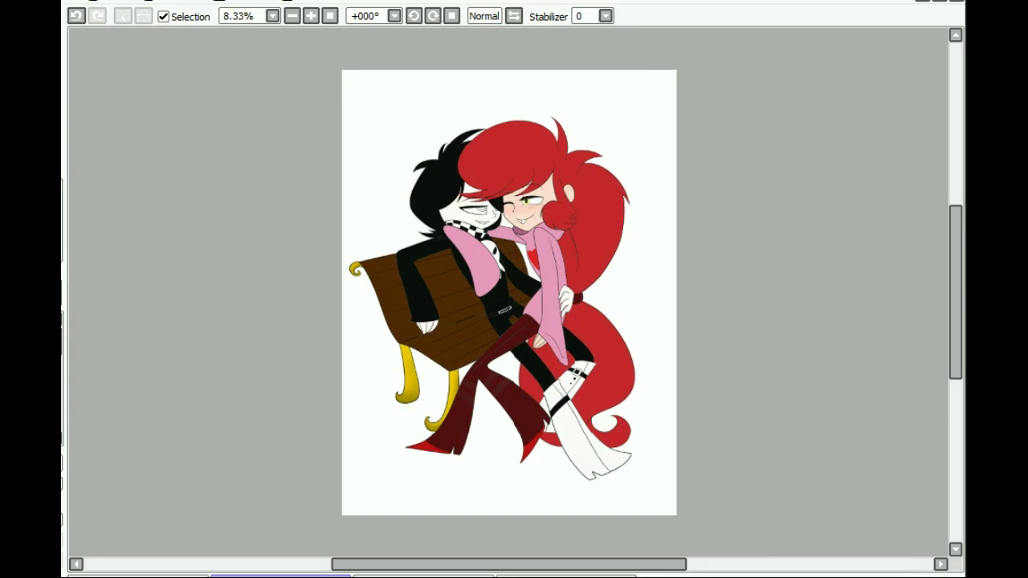
pyautogui.hotkey('ctrl', '+')
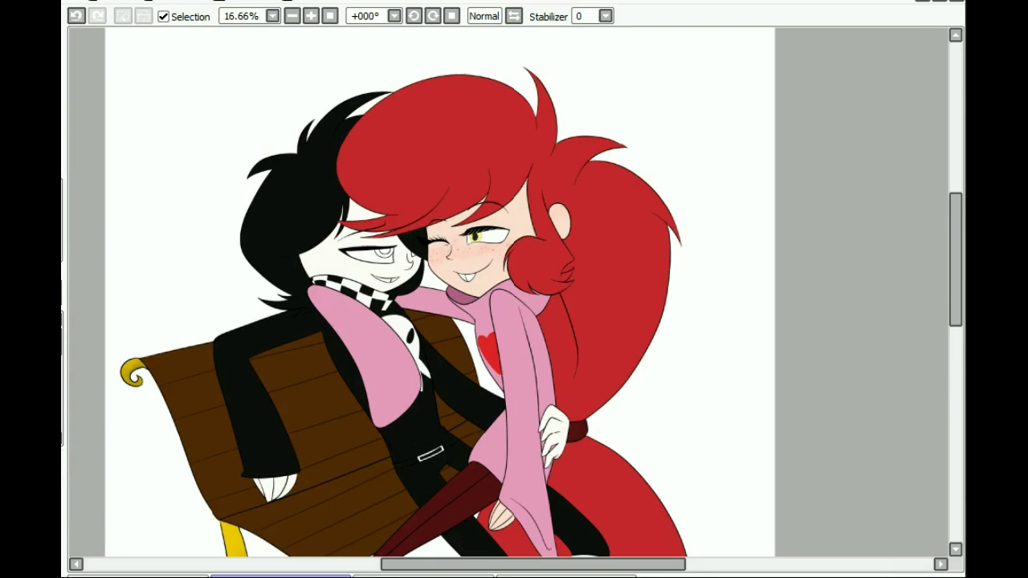
pyautogui.scroll(-5, 421, 292)
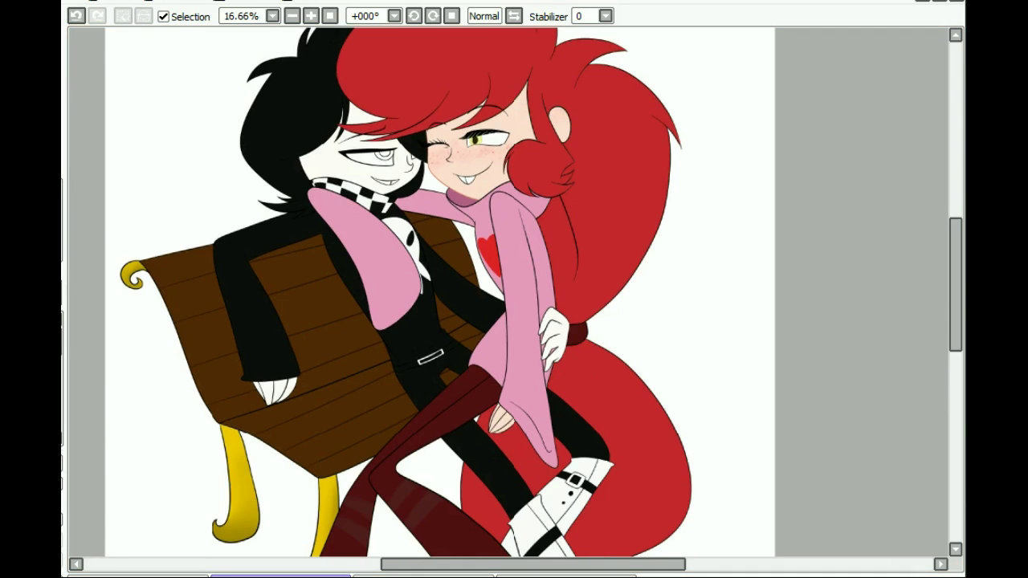
pyautogui.scroll(3, 538, 180)
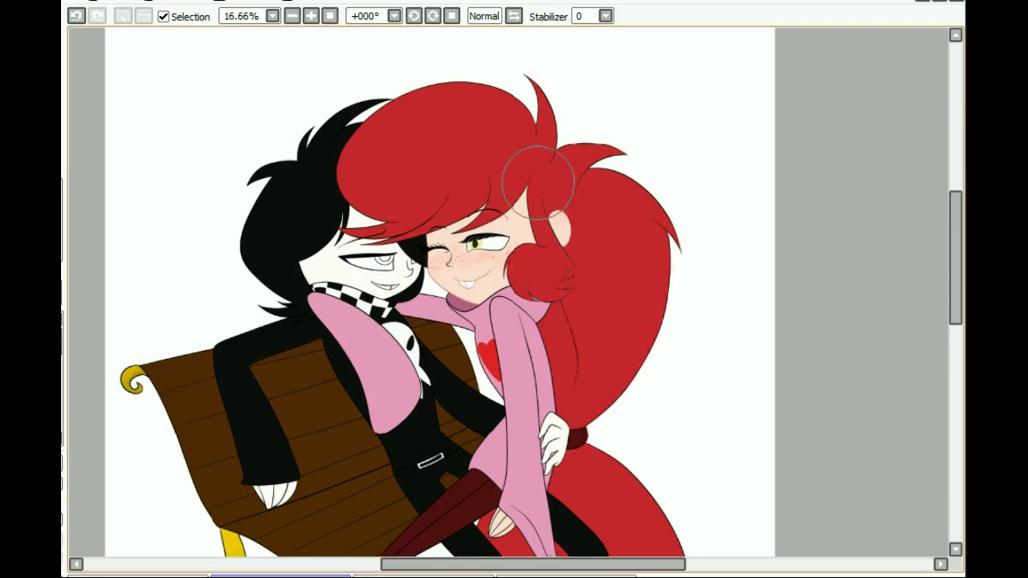
# Examine the coloured figures and the bench from the hair down to the trousers and boots
pyautogui.scroll(1, 453, 110)
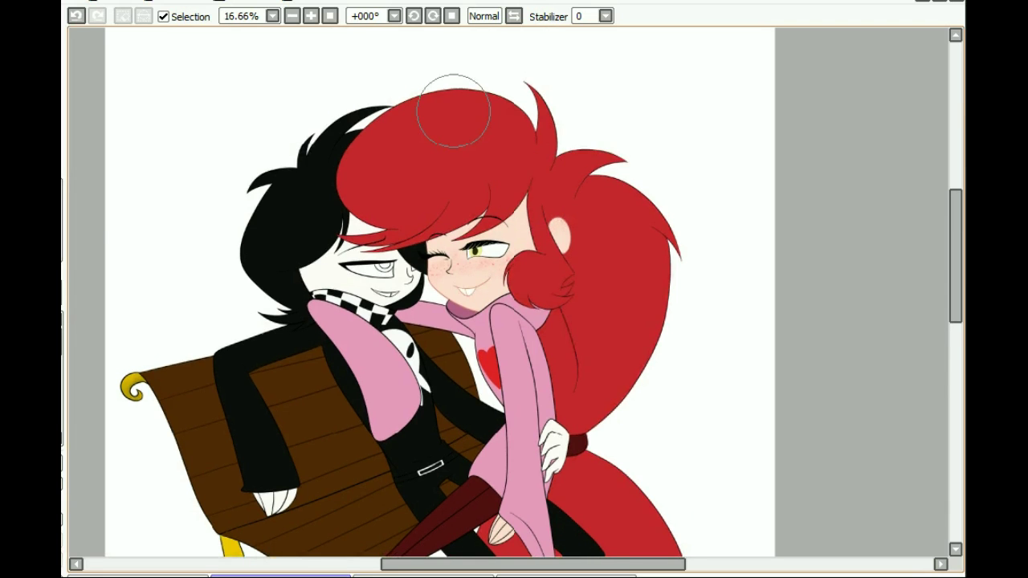
pyautogui.scroll(-10, 453, 110)
pyautogui.scroll(4, 444, 253)
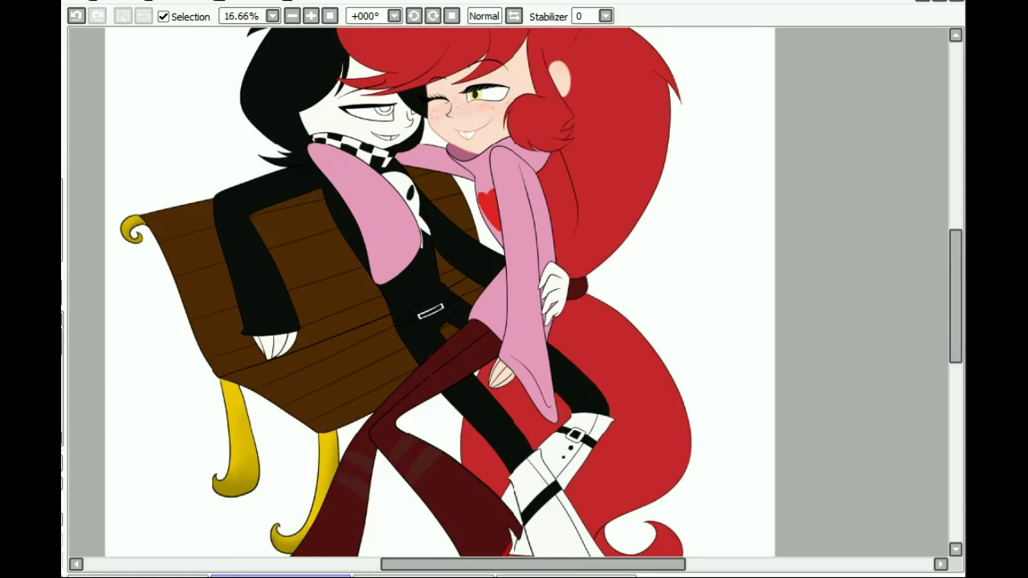
pyautogui.scroll(1, 444, 254)
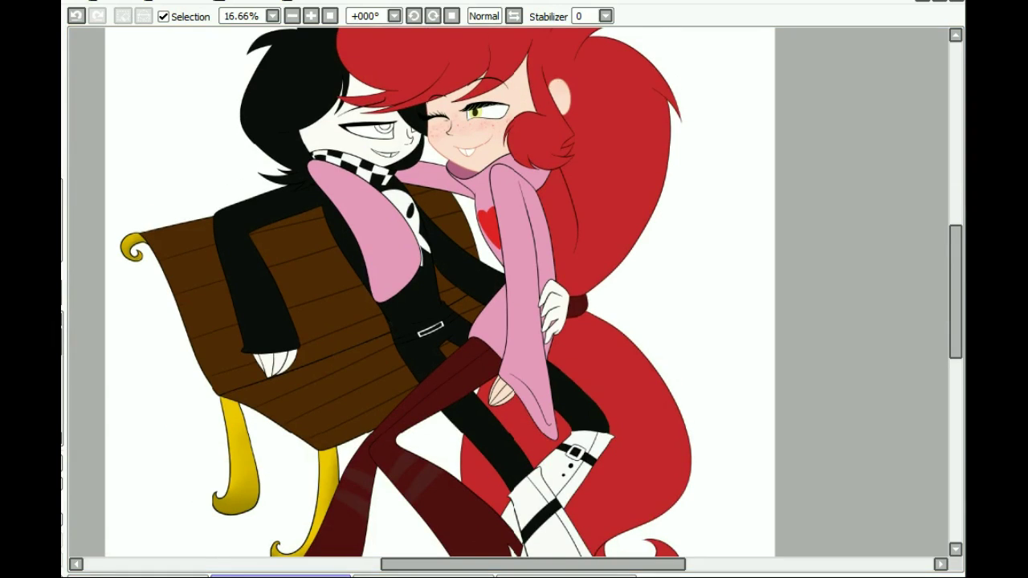
pyautogui.scroll(1, 444, 253)
pyautogui.scroll(-3, 444, 254)
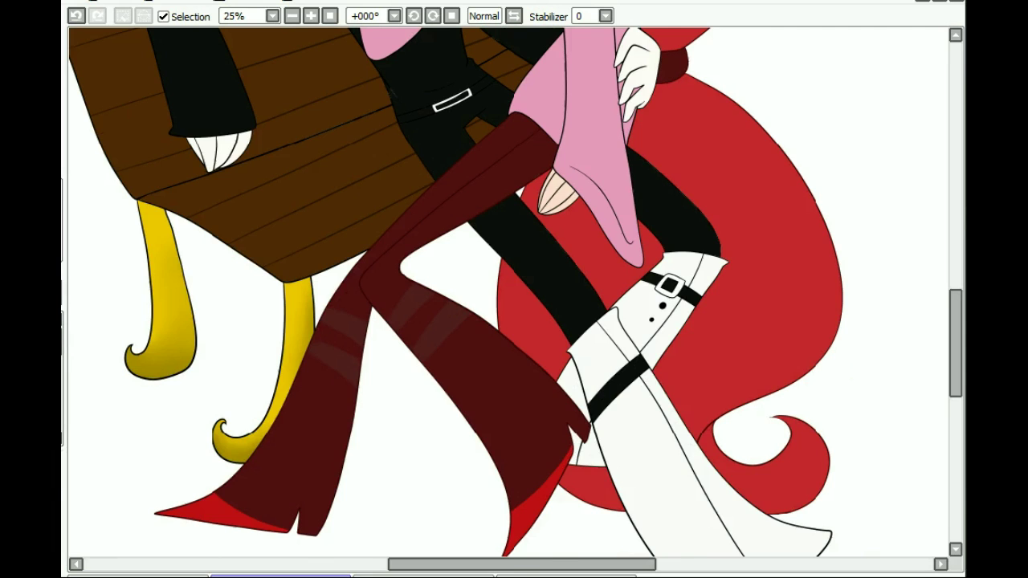
pyautogui.scroll(5, 456, 293)
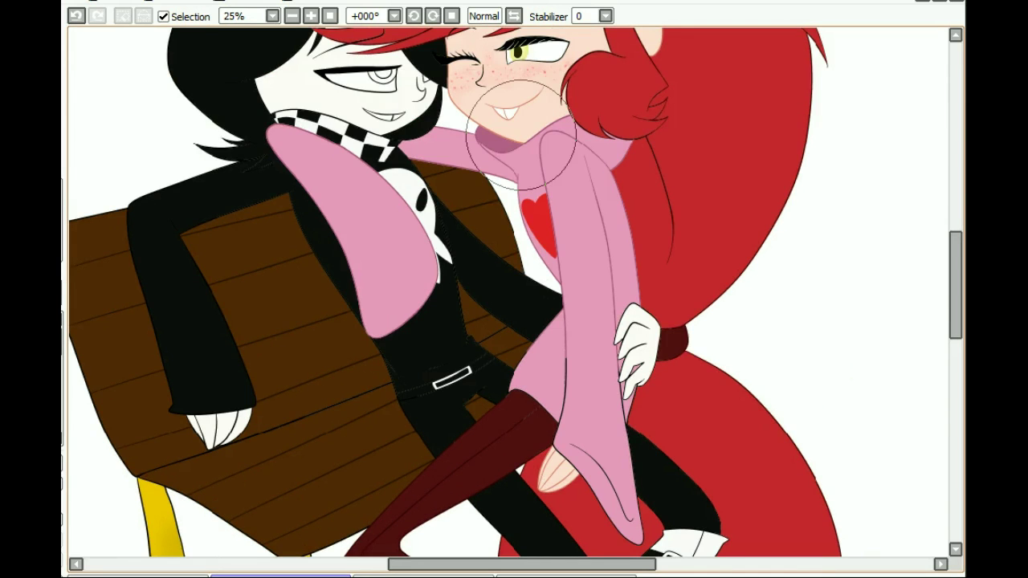
pyautogui.scroll(1, 521, 135)
# Draw a heart-shaped looping flight trail ending in a small red bug above the red ponytail, and fill the background light pink
pyautogui.scroll(4, 514, 292)
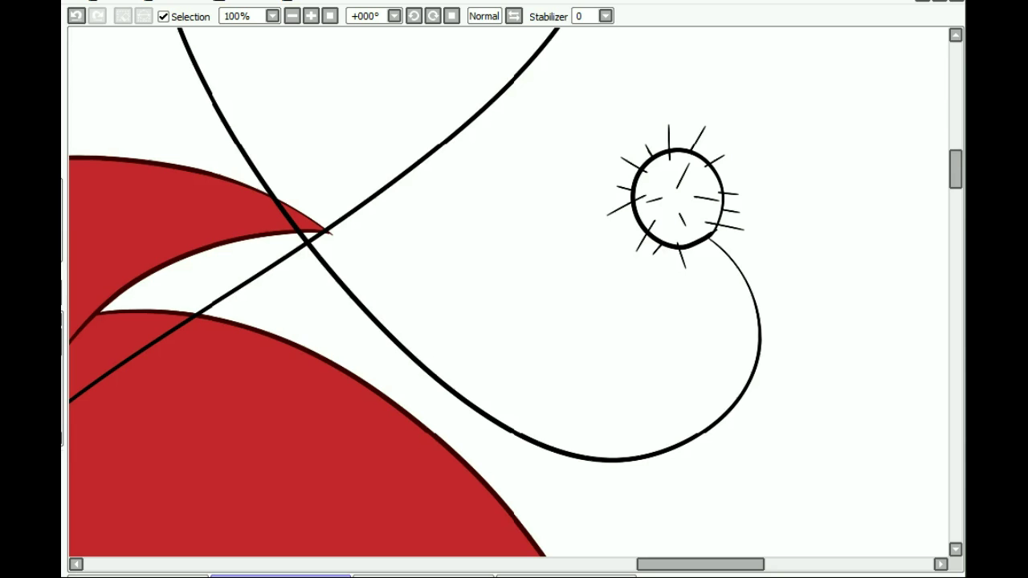
pyautogui.scroll(-5, 315, 48)
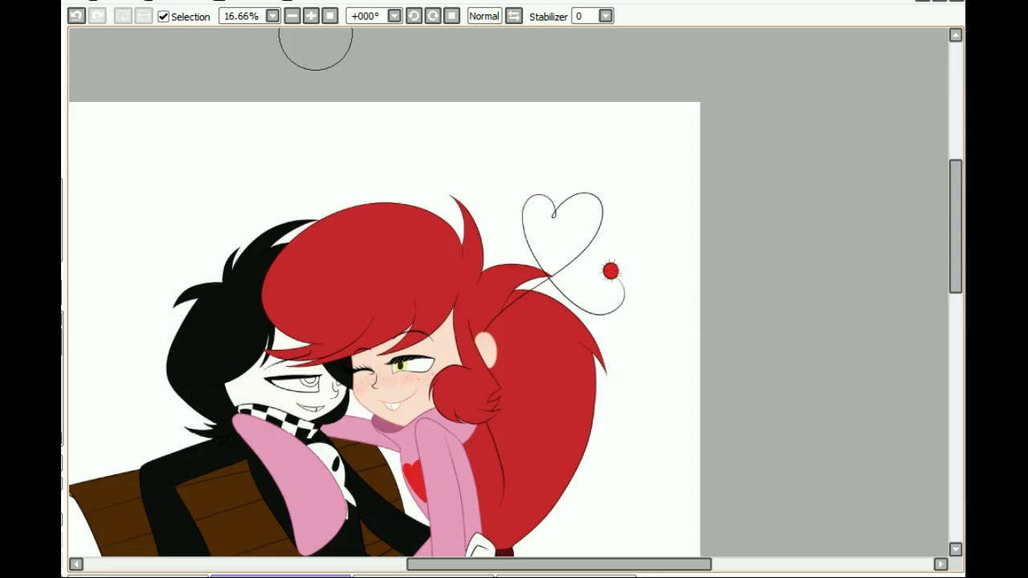
pyautogui.moveTo(955, 227); pyautogui.dragTo(956, 318)
pyautogui.moveTo(559, 564); pyautogui.dragTo(459, 564)
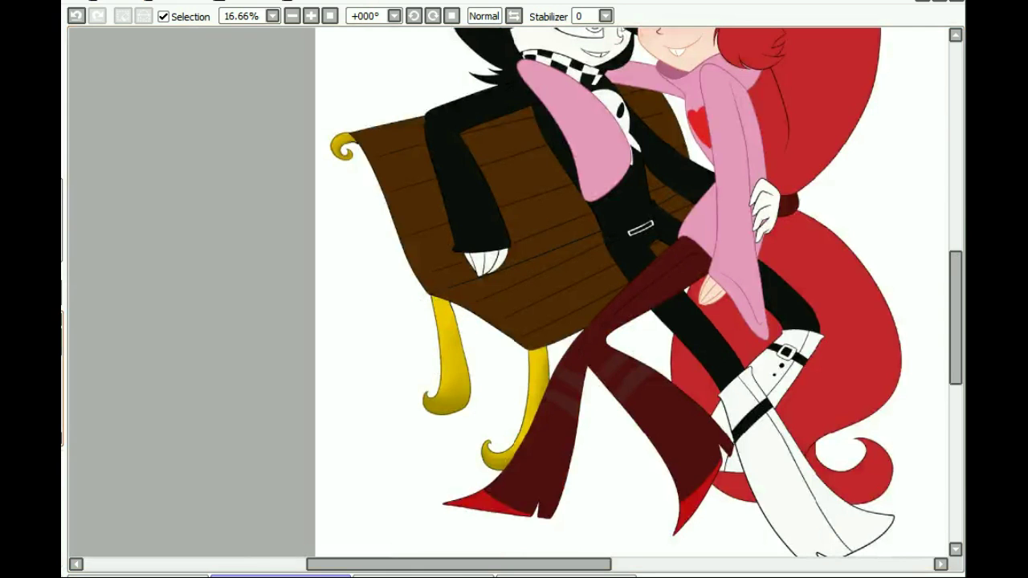
pyautogui.click(330, 16)
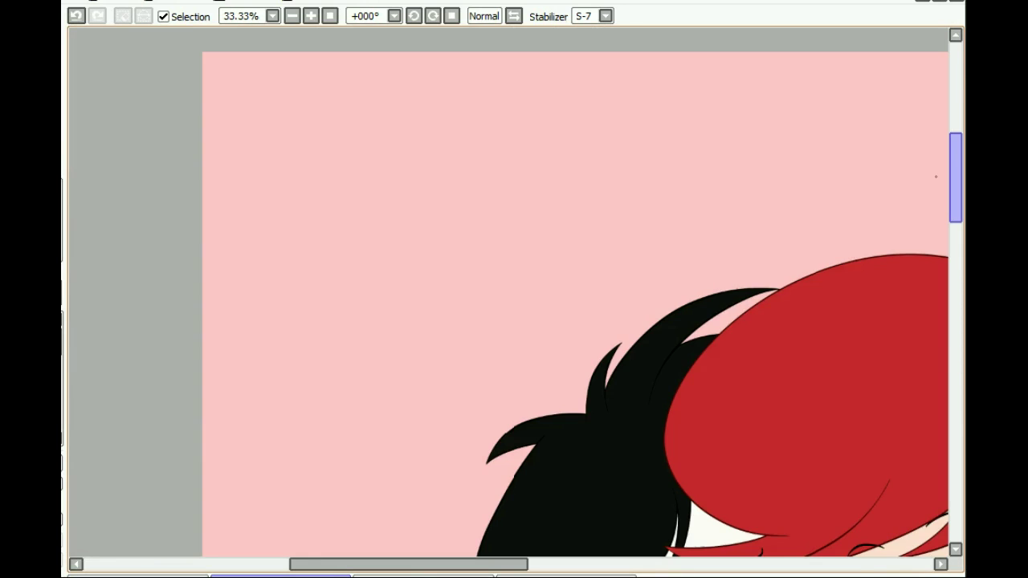
pyautogui.moveTo(481, 218); pyautogui.dragTo(526, 366)
pyautogui.moveTo(482, 217); pyautogui.dragTo(496, 328)
pyautogui.hotkey('ctrl', 'z')
pyautogui.hotkey('ctrl', 'z')
# Draw four red hearts of different sizes in the pink background above and beside the black-haired figure's head
pyautogui.moveTo(481, 166); pyautogui.dragTo(527, 319)
pyautogui.moveTo(409, 395); pyautogui.dragTo(456, 437)
pyautogui.moveTo(409, 395); pyautogui.dragTo(456, 437)
pyautogui.moveTo(685, 211)
pyautogui.mouseDown()
pyautogui.moveTo(720, 202)
pyautogui.moveTo(692, 261)
pyautogui.mouseUp()
pyautogui.moveTo(685, 210); pyautogui.dragTo(692, 261)
pyautogui.moveTo(300, 94); pyautogui.dragTo(304, 182)
pyautogui.moveTo(301, 95); pyautogui.dragTo(304, 181)
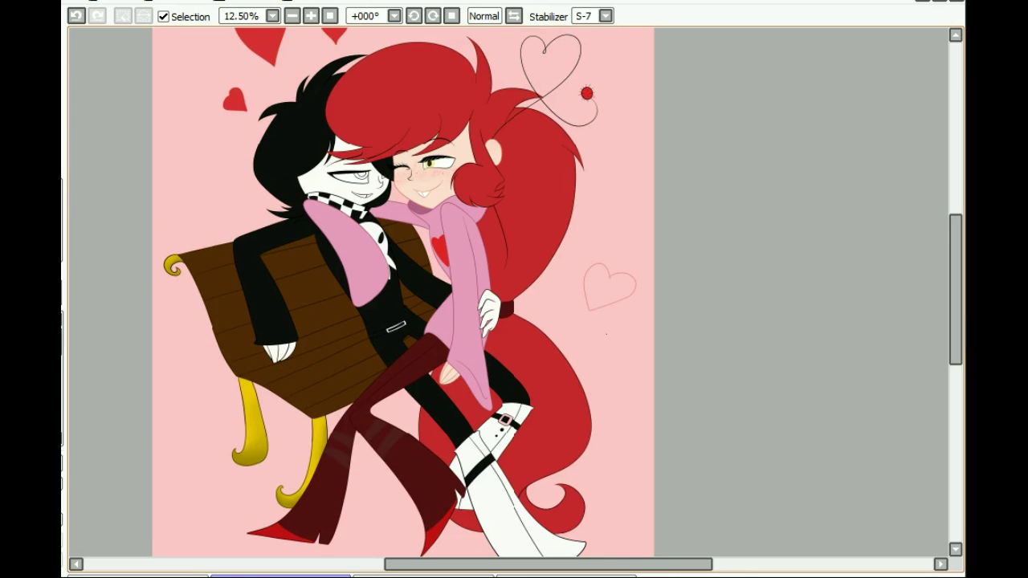
# Fill the heart beside the ponytail dusty pink and scatter dark red, dusty pink and light pink hearts around the rest of the background
pyautogui.click(609, 287)
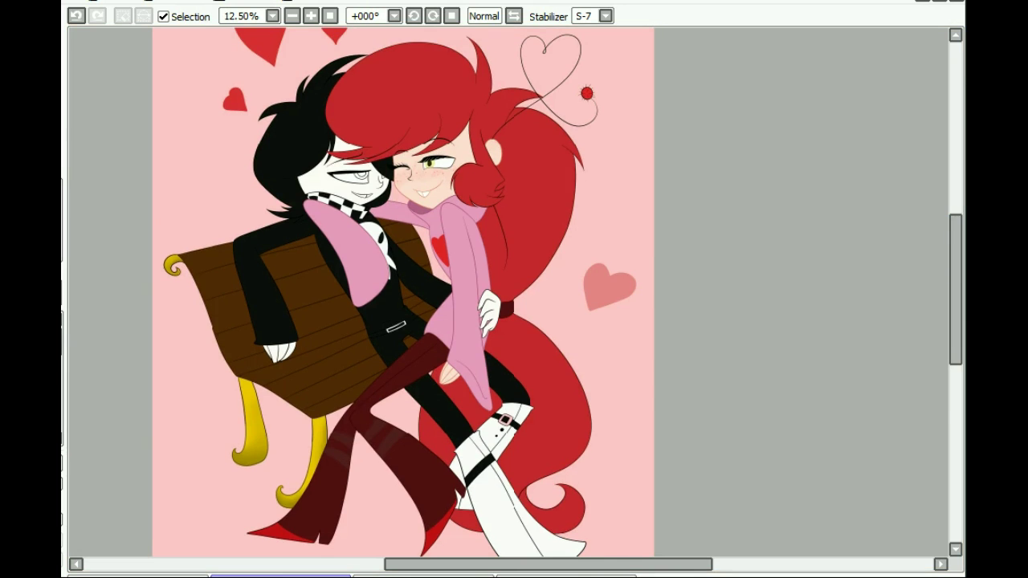
pyautogui.moveTo(955, 289); pyautogui.dragTo(955, 337)
pyautogui.click(76, 15)
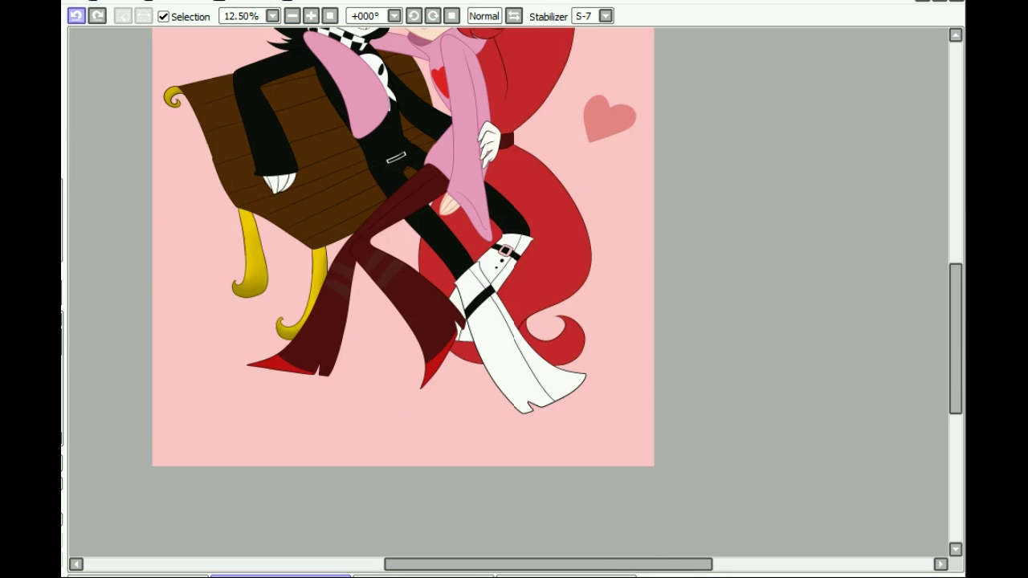
pyautogui.moveTo(191, 340); pyautogui.dragTo(207, 371)
pyautogui.click(193, 349)
pyautogui.moveTo(382, 401); pyautogui.dragTo(369, 433)
pyautogui.click(384, 412)
pyautogui.click(329, 16)
pyautogui.moveTo(602, 152); pyautogui.dragTo(632, 153)
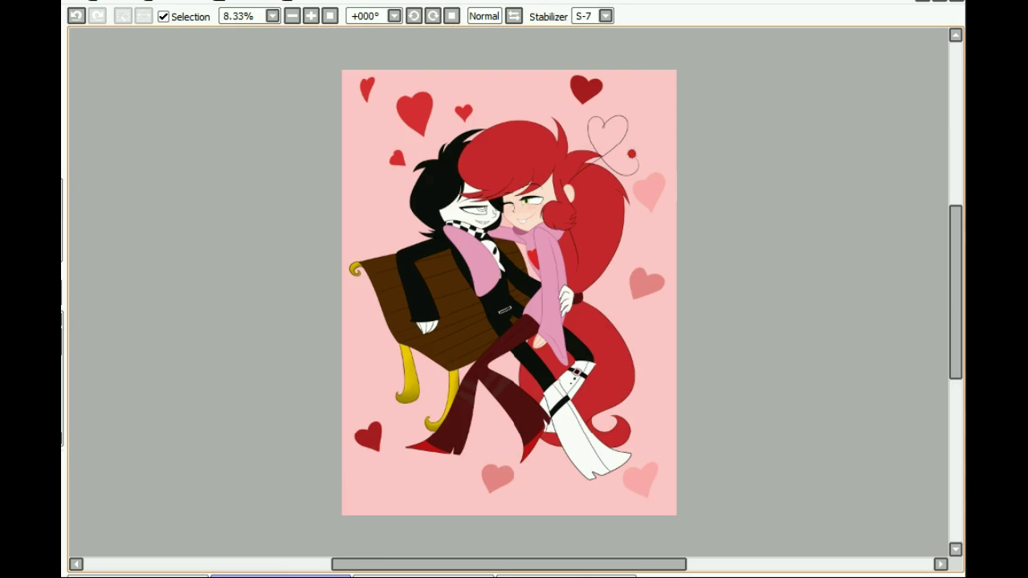
# Paint a large dark red oval glow on the background behind the two figures and the bench
pyautogui.moveTo(610, 289)
pyautogui.mouseDown()
pyautogui.moveTo(415, 260)
pyautogui.moveTo(450, 322)
pyautogui.moveTo(575, 325)
pyautogui.mouseUp()
pyautogui.moveTo(634, 329); pyautogui.dragTo(635, 181)
pyautogui.moveTo(360, 293); pyautogui.dragTo(393, 377)
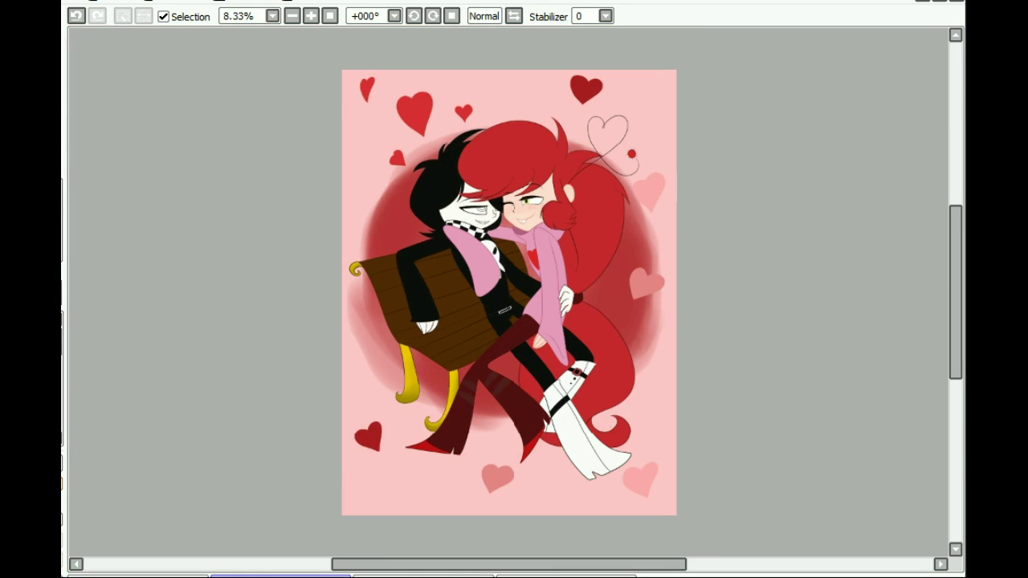
# Blend the red glow's outer edges softly into the pink background and fade the glow to a faint dusty red
pyautogui.moveTo(470, 137)
pyautogui.mouseDown()
pyautogui.moveTo(380, 193)
pyautogui.moveTo(373, 361)
pyautogui.mouseUp()
pyautogui.moveTo(422, 405); pyautogui.dragTo(506, 421)
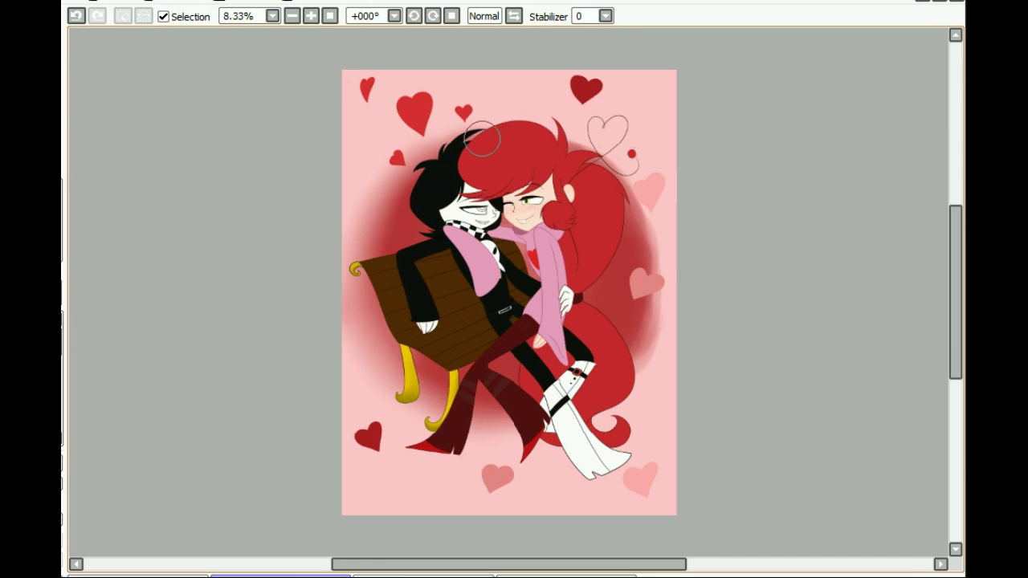
pyautogui.moveTo(574, 145); pyautogui.dragTo(652, 321)
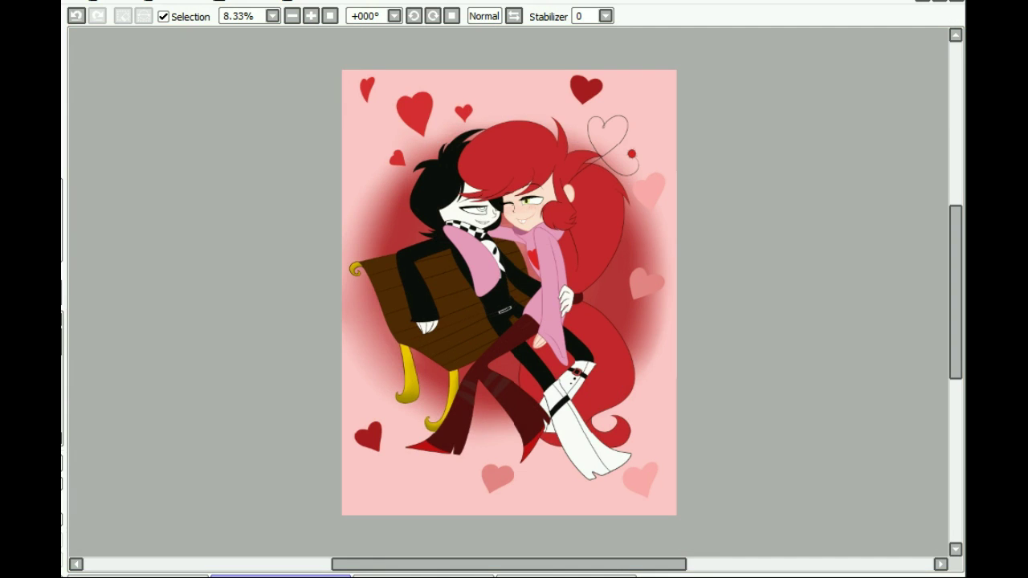
pyautogui.hotkey('ctrl', 'z')
pyautogui.hotkey('ctrl', 'z')
pyautogui.hotkey('ctrl', 'z')
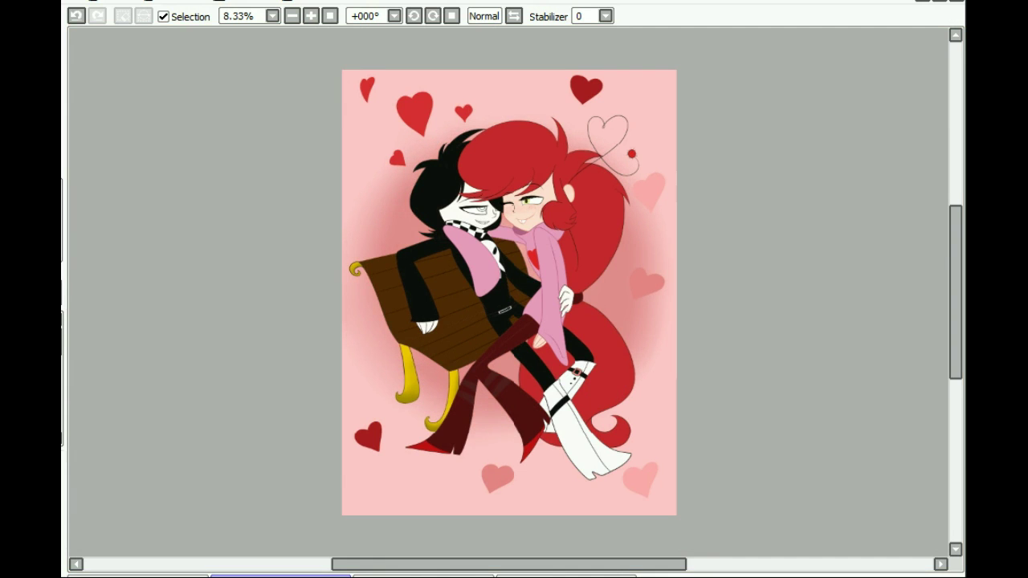
pyautogui.scroll(4, 509, 292)
pyautogui.moveTo(956, 292); pyautogui.dragTo(955, 161)
pyautogui.scroll(-10, 508, 293)
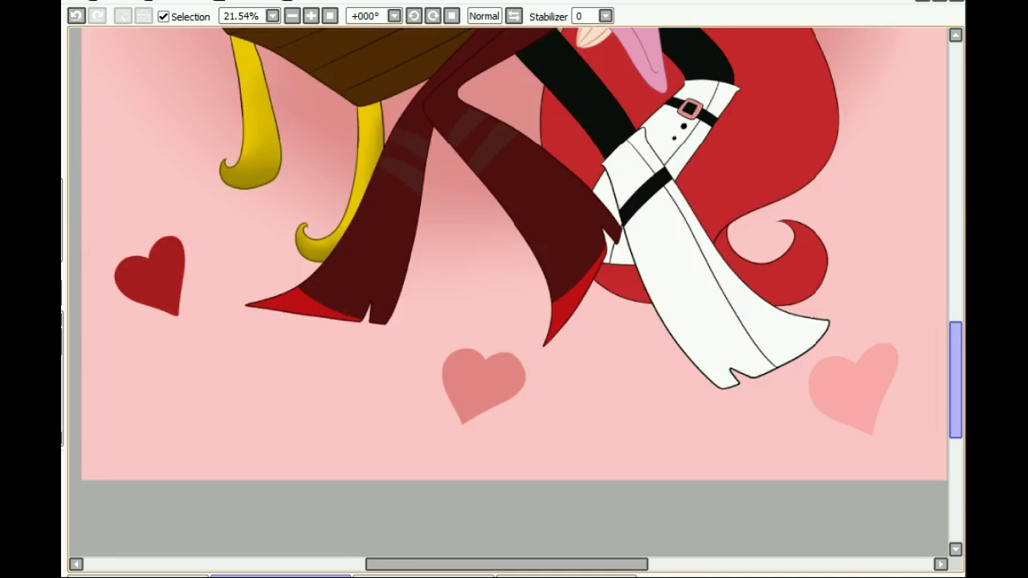
pyautogui.scroll(-3, 508, 293)
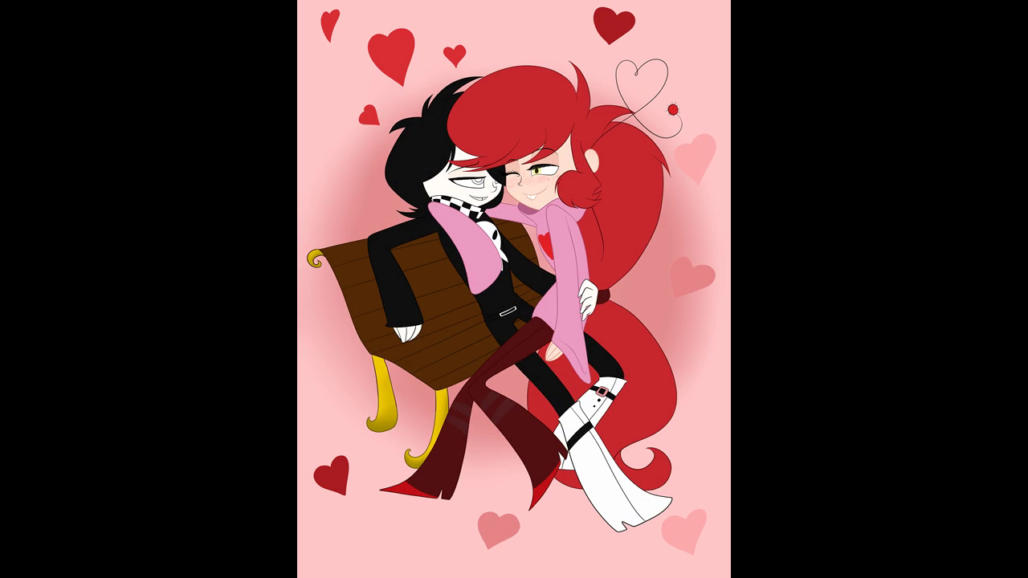